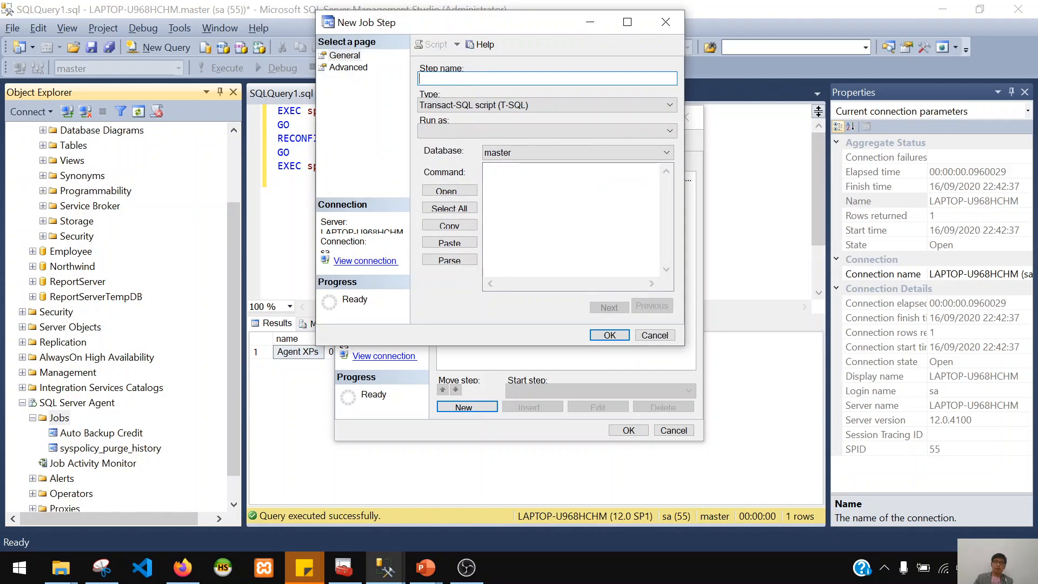
Switch to the presentation and mark the example step name and master database on the backup command slide
key("alt+Tab")
key("alt+Tab")
key("Tab")
key("Tab")
key("Right")
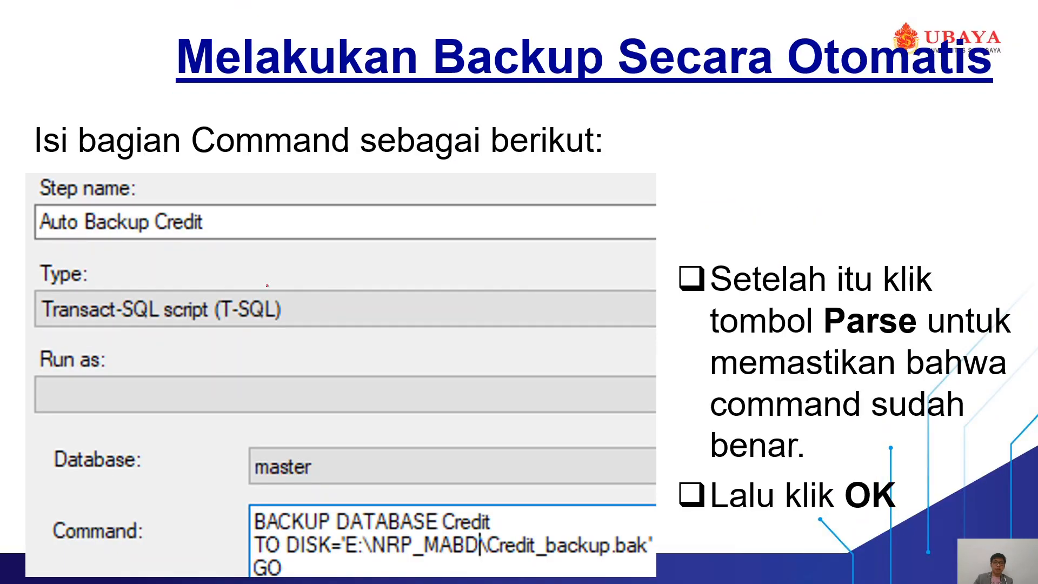
left_click_drag(257, 221, 349, 196)
left_click_drag(217, 211, 207, 243)
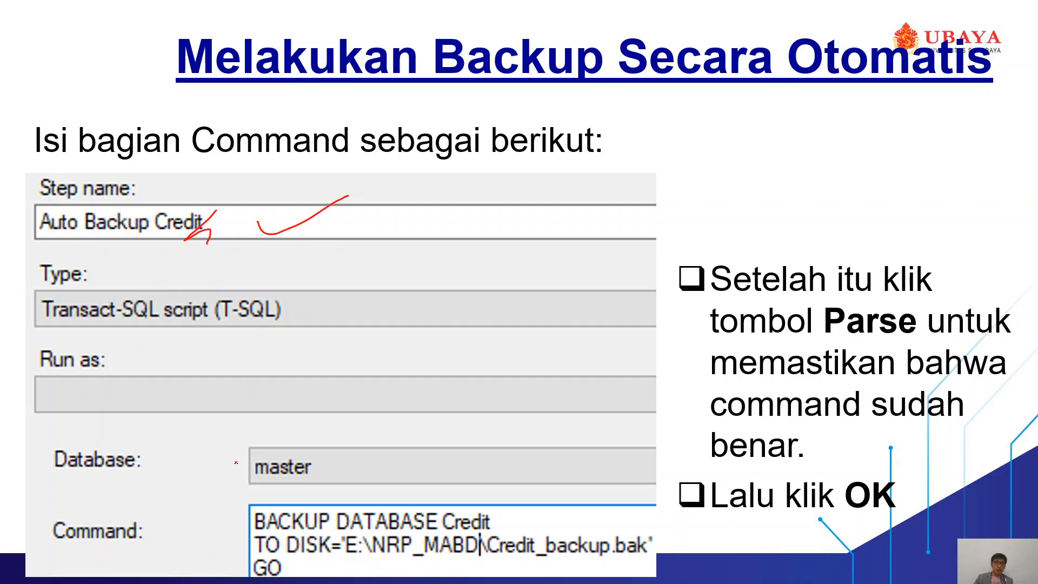
mouse_move(267, 443)
left_mouse_down()
mouse_move(225, 453)
mouse_move(279, 483)
mouse_move(234, 435)
left_mouse_up()
key("alt+Tab")
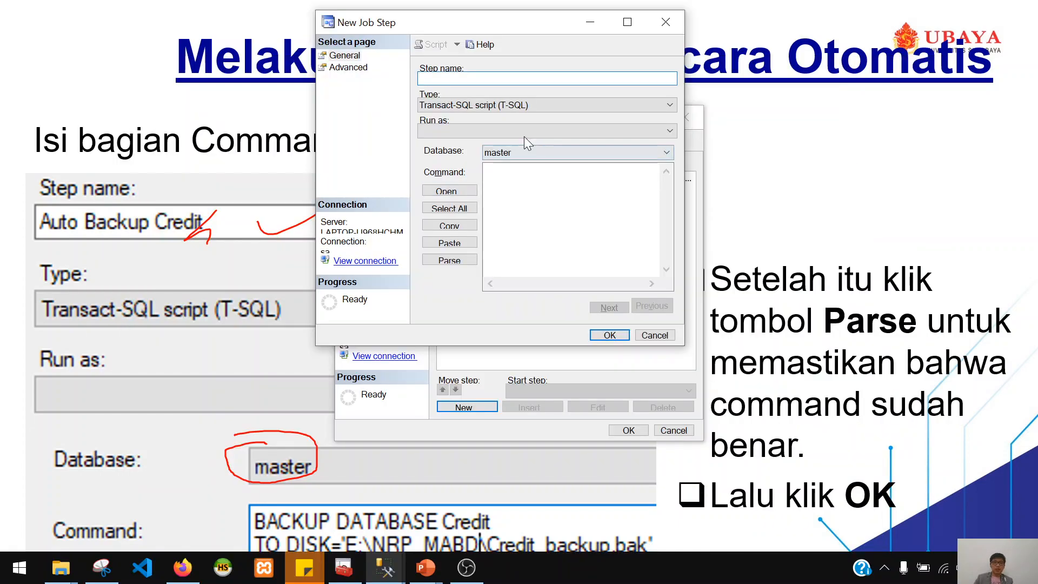
left_click(516, 153)
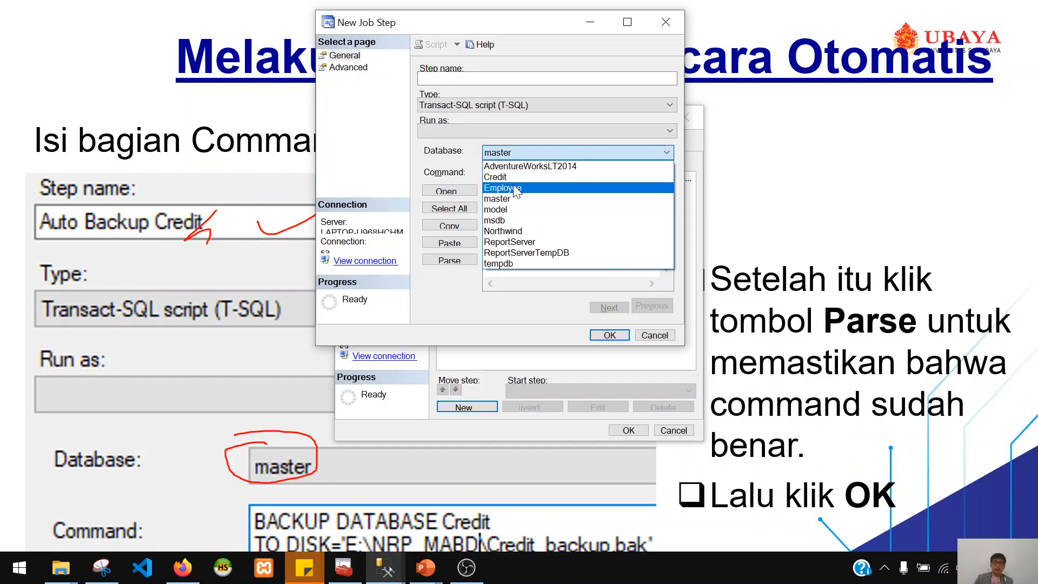
left_click(519, 178)
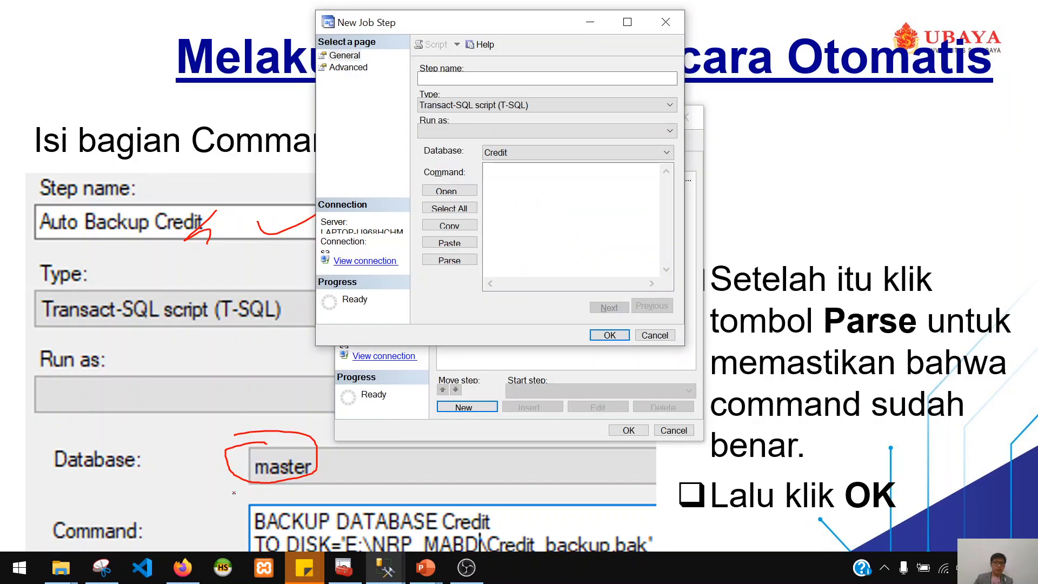
Mark the backup destination path in the slide's example command and point out the master database setting
key("alt+Tab")
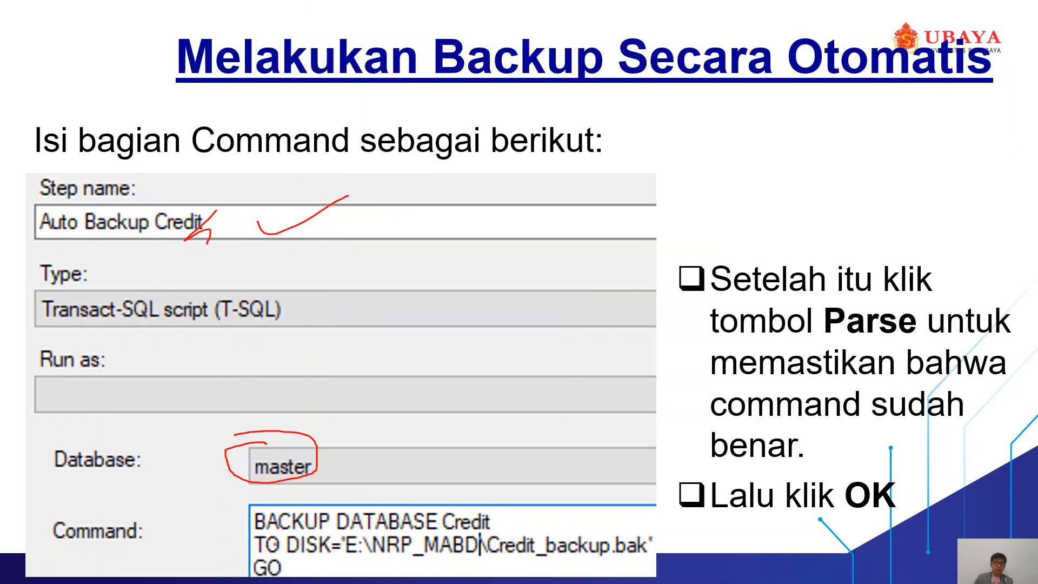
mouse_move(268, 559)
left_mouse_down()
mouse_move(432, 571)
mouse_move(471, 559)
mouse_move(428, 536)
mouse_move(343, 532)
mouse_move(336, 555)
mouse_move(387, 572)
mouse_move(500, 553)
mouse_move(460, 522)
mouse_move(340, 540)
mouse_move(439, 556)
left_mouse_up()
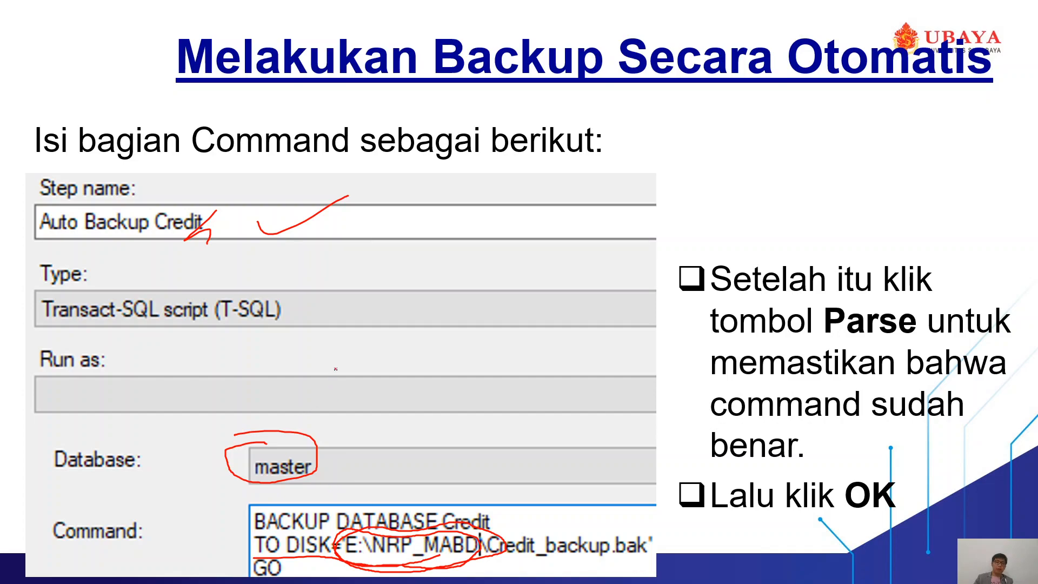
left_click_drag(327, 367, 311, 409)
left_click_drag(342, 374, 301, 426)
left_click_drag(302, 426, 350, 417)
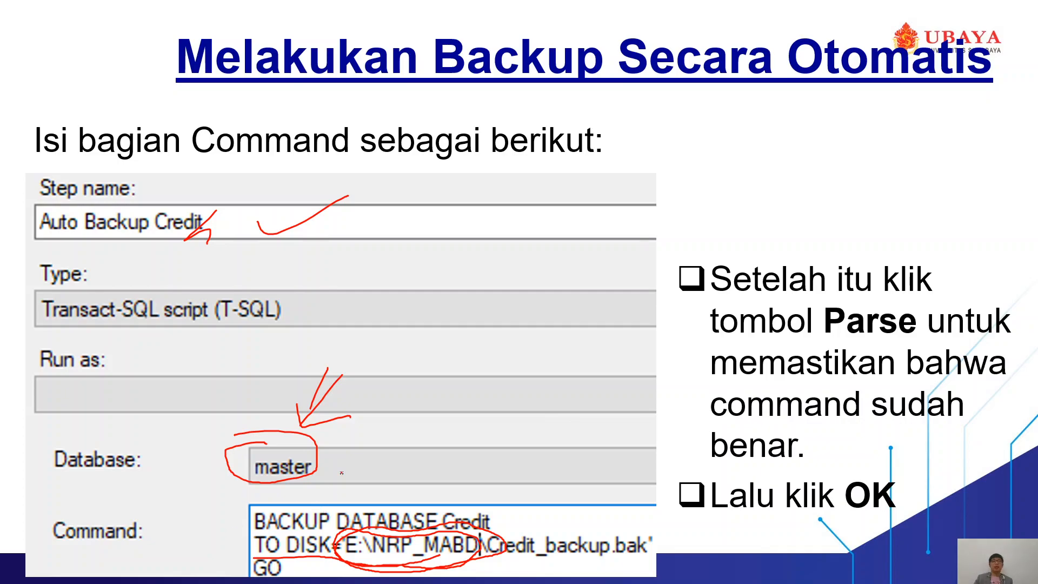
Return to SQL Server Management Studio and discard the new job step and the new job
key("alt+Tab")
left_click(670, 334)
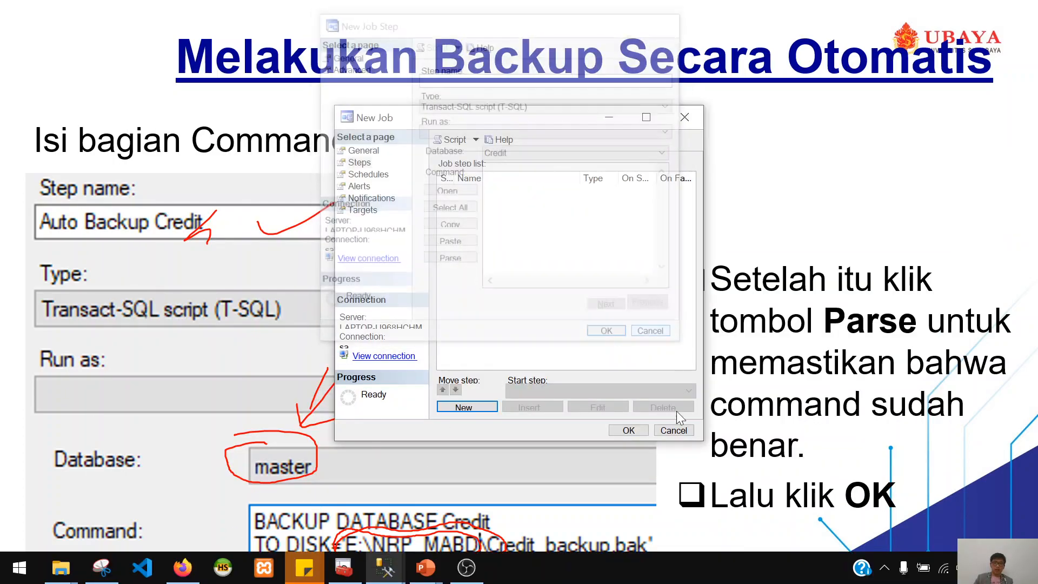
left_click(675, 430)
key("alt+Tab")
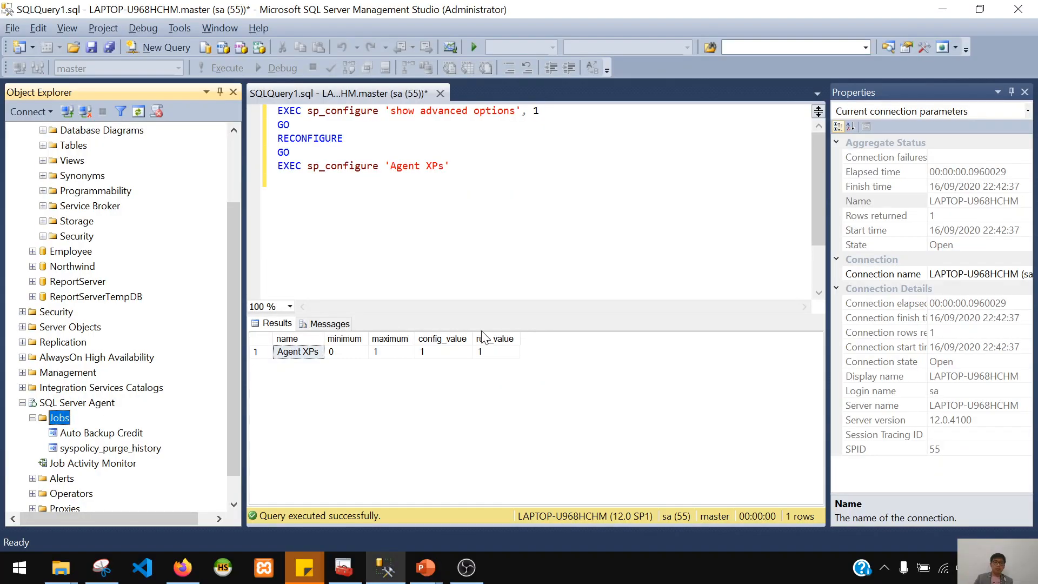
Edit the AutoBackupCredit step of the Auto Backup Credit job so the backup is written to C:\SQLServer
double_click(87, 433)
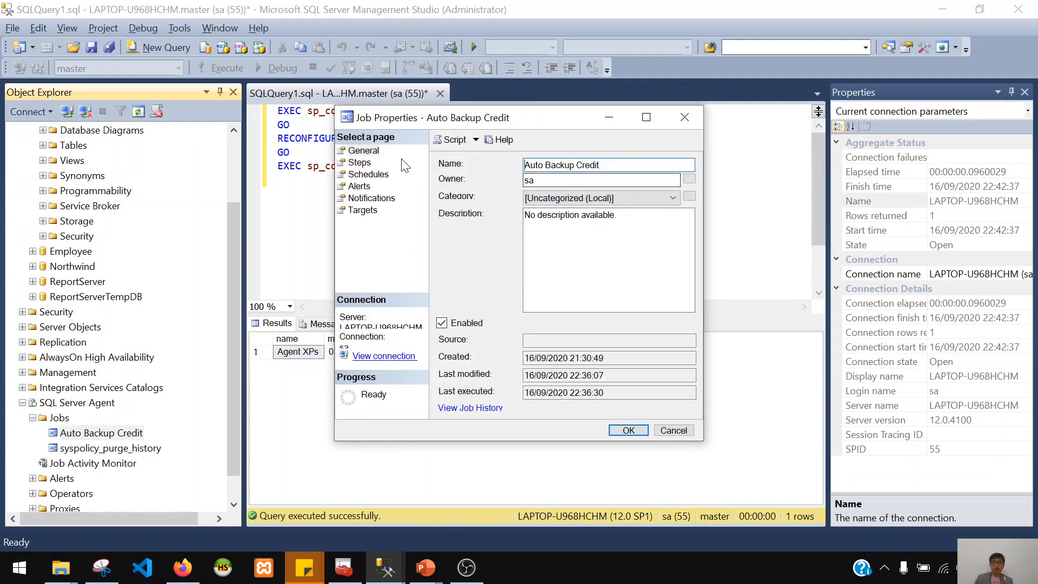
left_click(359, 163)
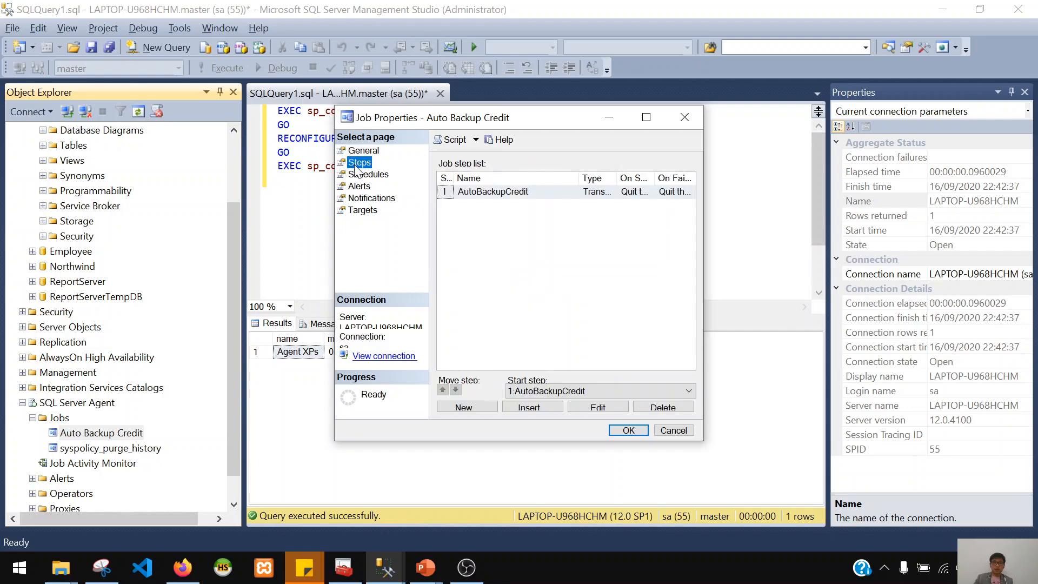
left_click(509, 192)
left_click(602, 408)
left_click(604, 405)
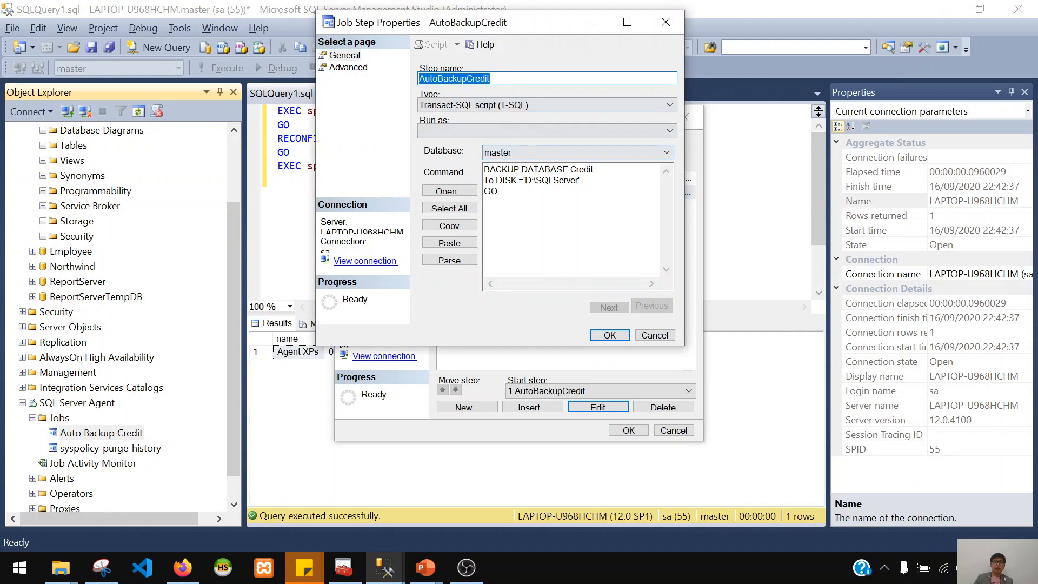
left_click(509, 79)
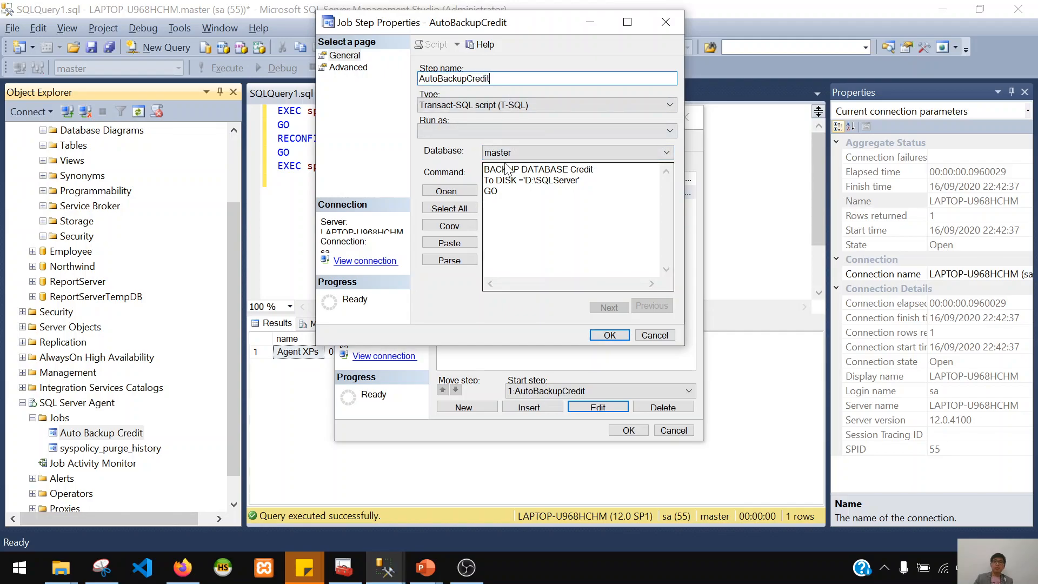
left_click(532, 180)
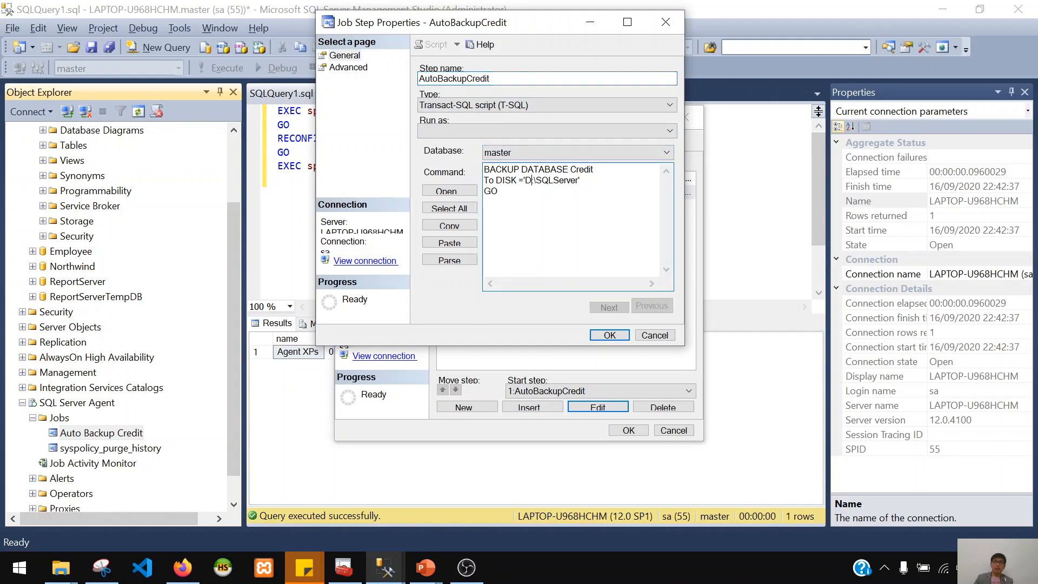
key("BackSpace")
type("C")
left_click(608, 334)
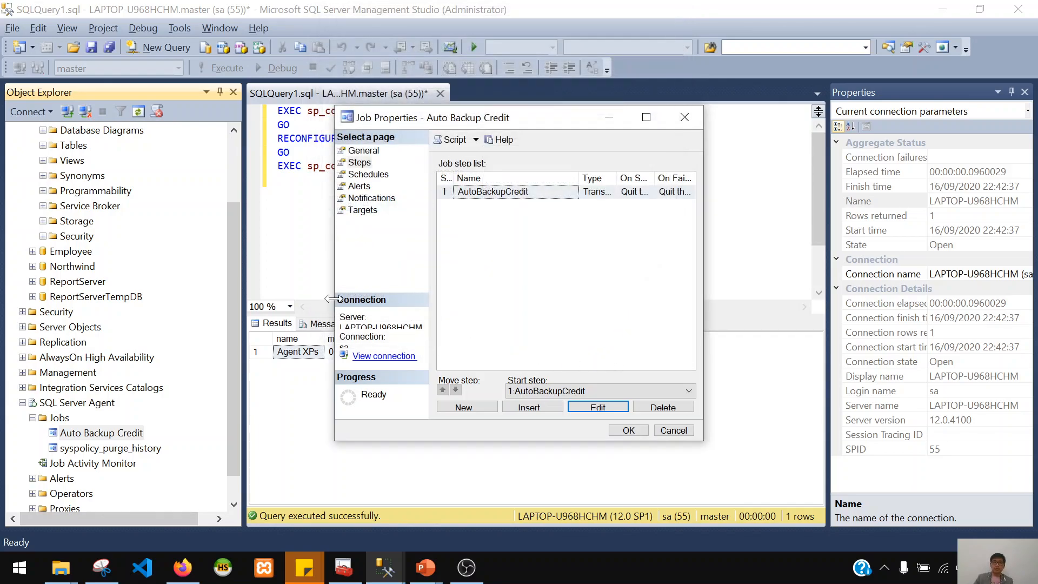
Rename the job's weekly backupharian schedule as backupmingguan
left_click(382, 174)
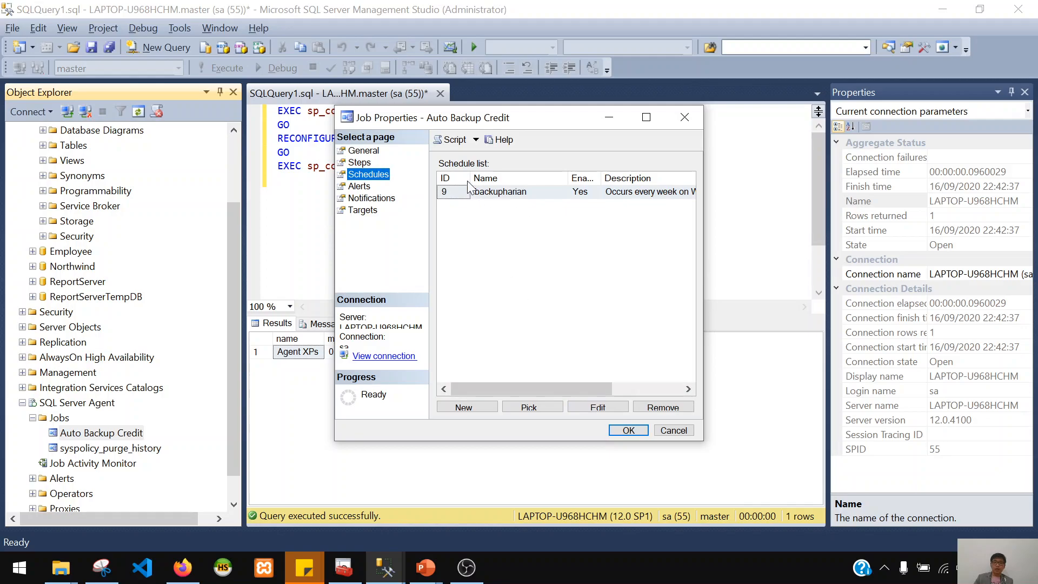
left_click(529, 189)
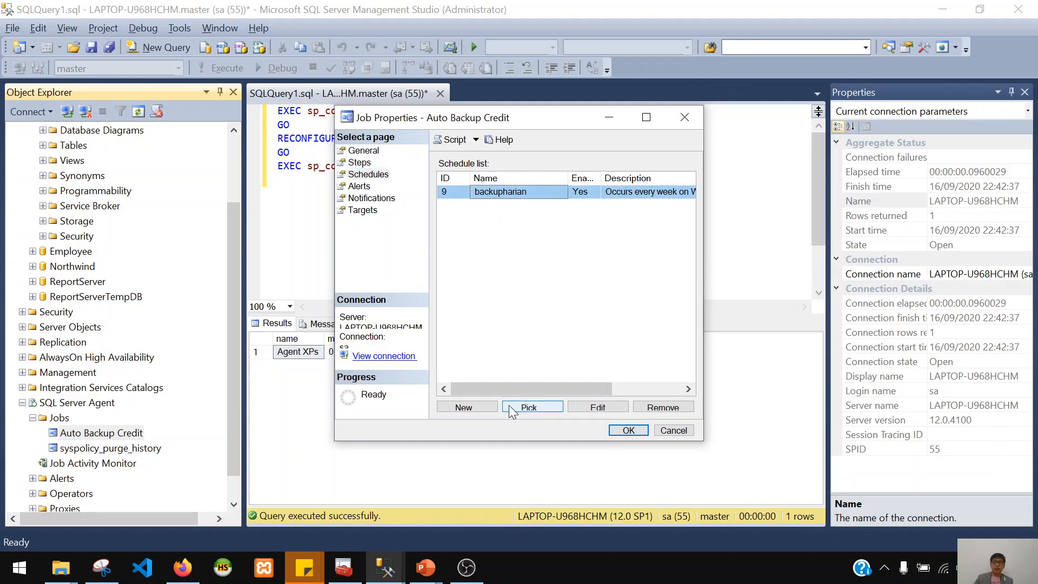
left_click(597, 407)
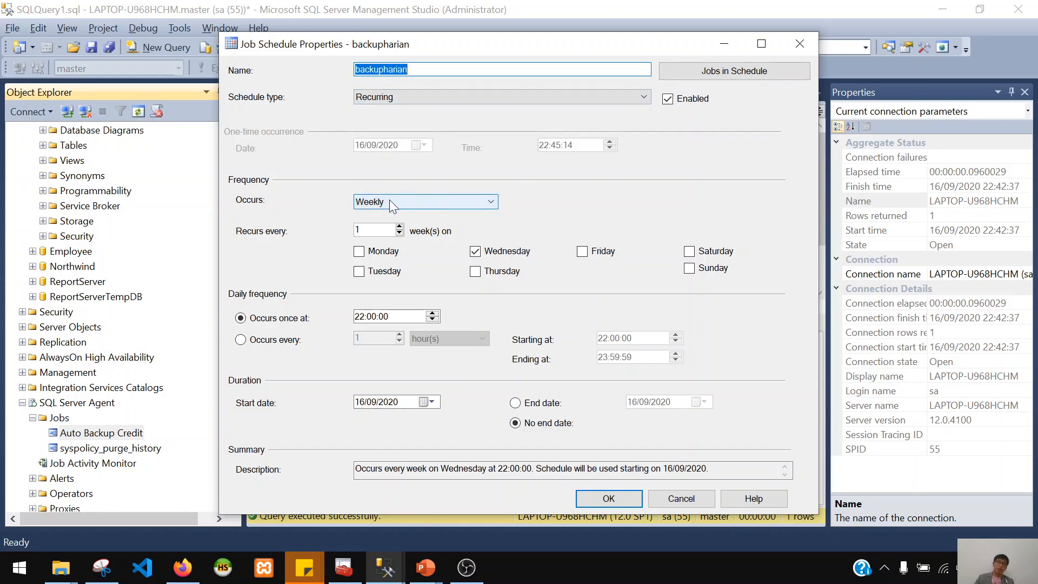
key("End")
key("BackSpace")
key("BackSpace")
key("BackSpace")
key("BackSpace")
type("mingguan")
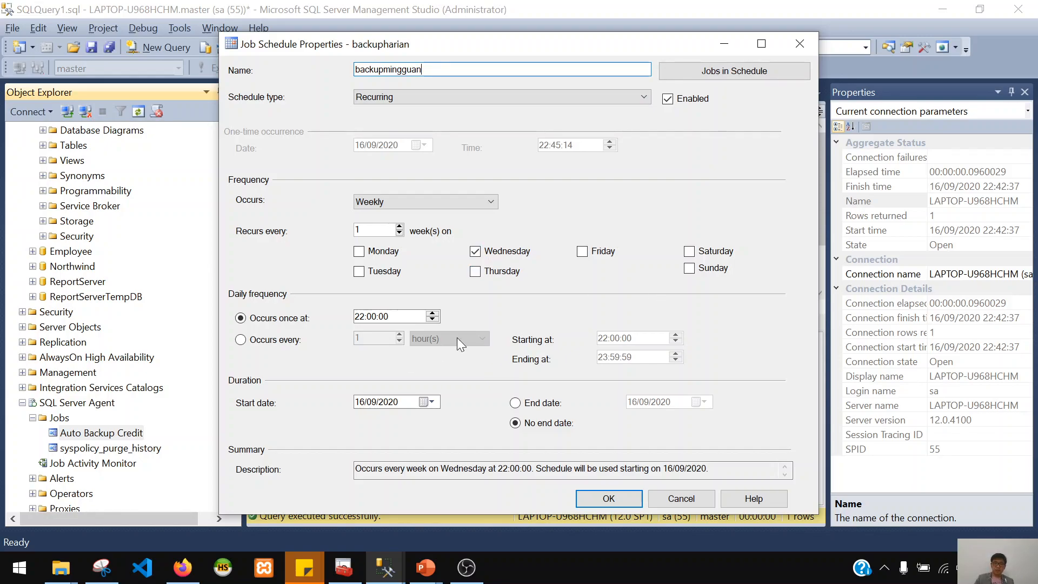
left_click(631, 497)
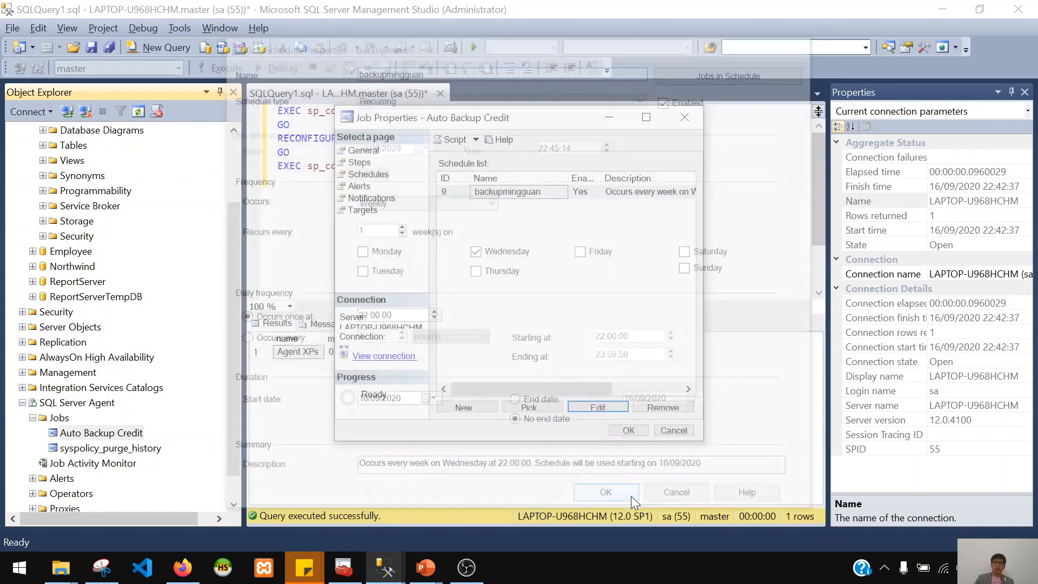
Look over the job's alerts and try out the e-mail and page notification options for when the job fails
left_click(358, 186)
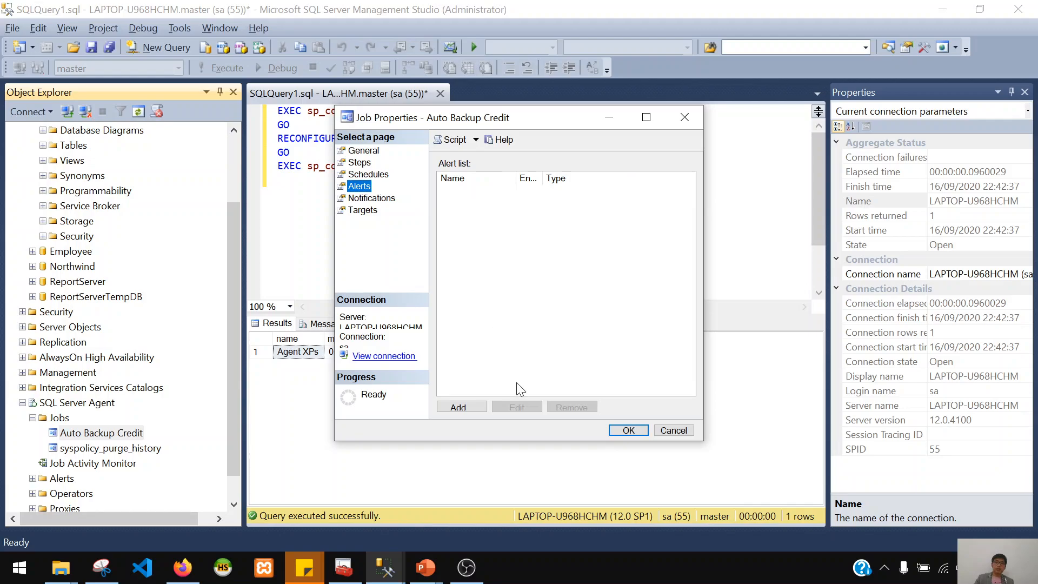
left_click(370, 199)
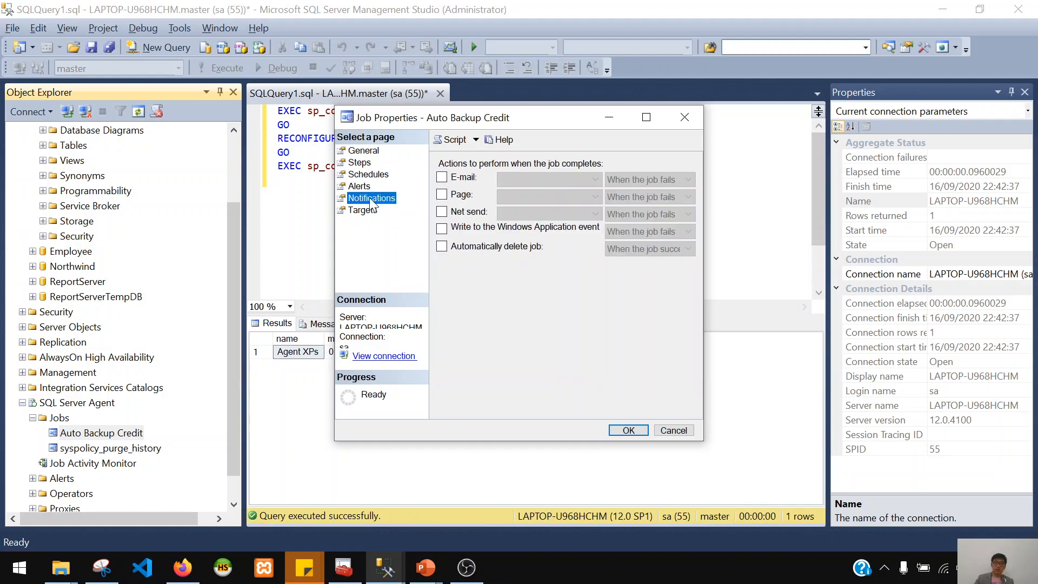
left_click(442, 176)
left_click(644, 179)
left_click(643, 202)
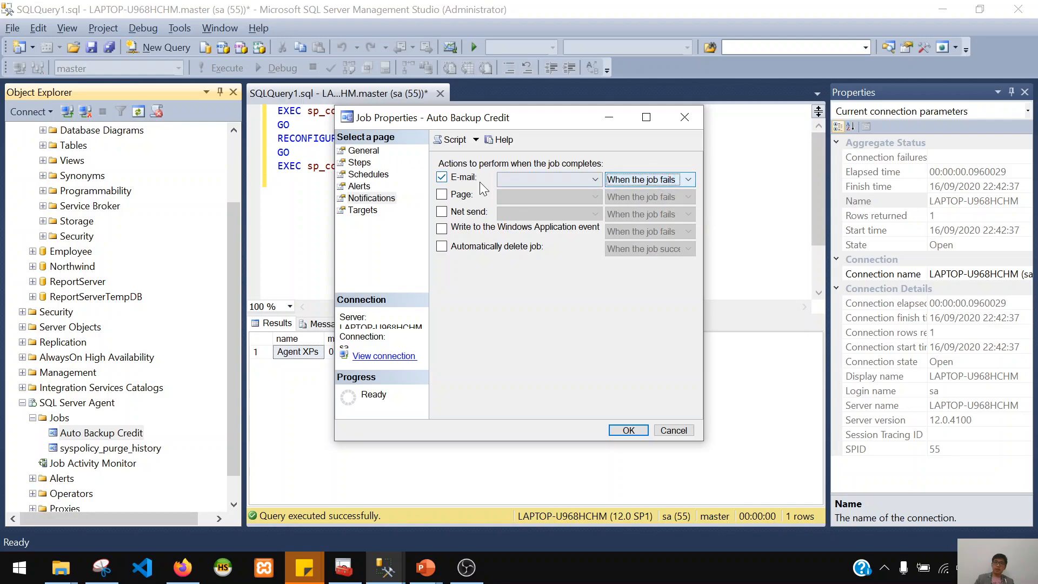
left_click(441, 176)
left_click(442, 194)
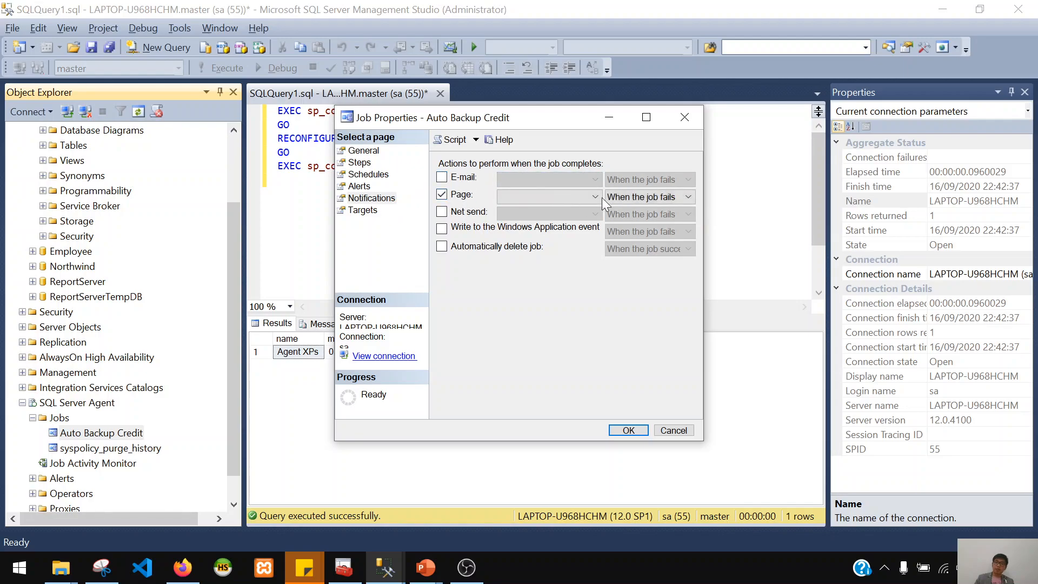
left_click(582, 196)
left_click(581, 196)
left_click(626, 198)
left_click(629, 200)
left_click(442, 194)
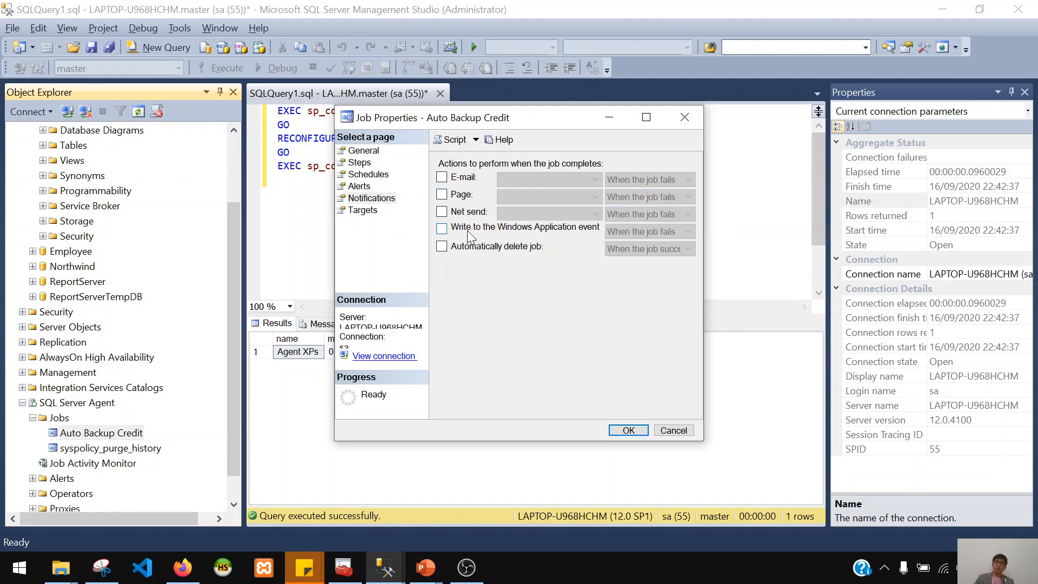
Examine the job's target server setting and the form for adding a new alert
left_click(375, 212)
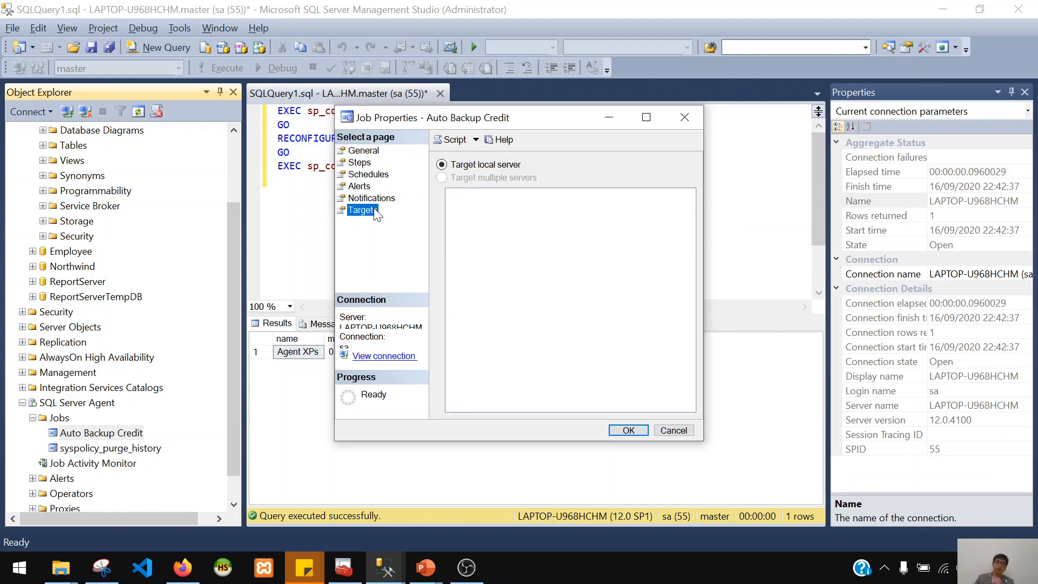
left_click(371, 187)
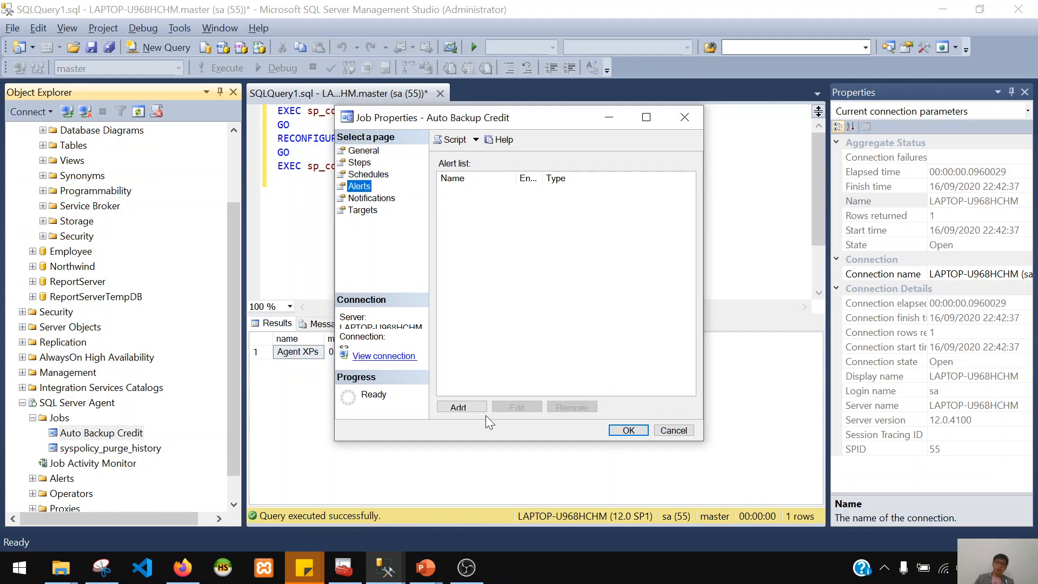
left_click(467, 406)
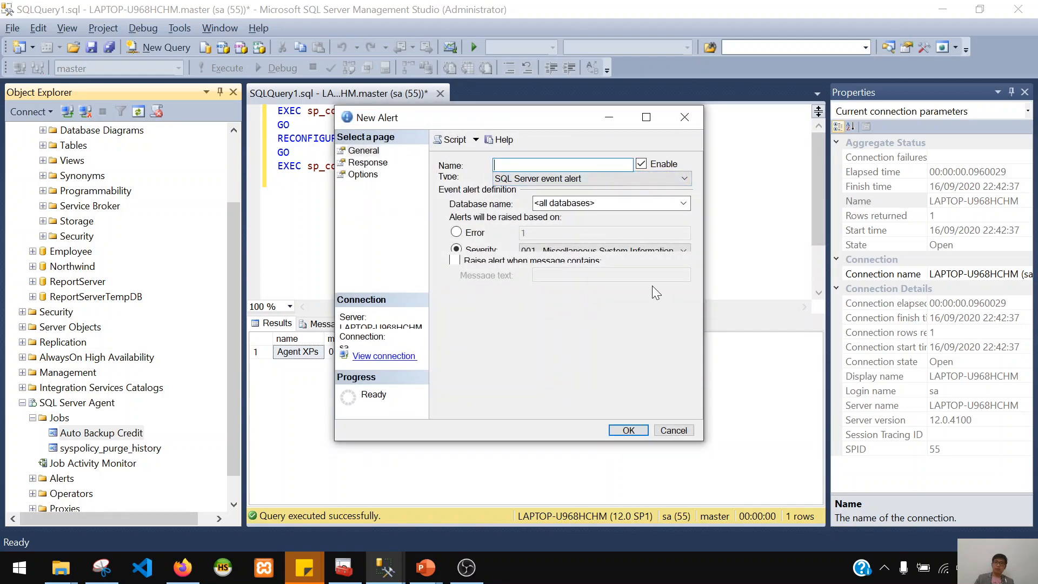
left_click(674, 430)
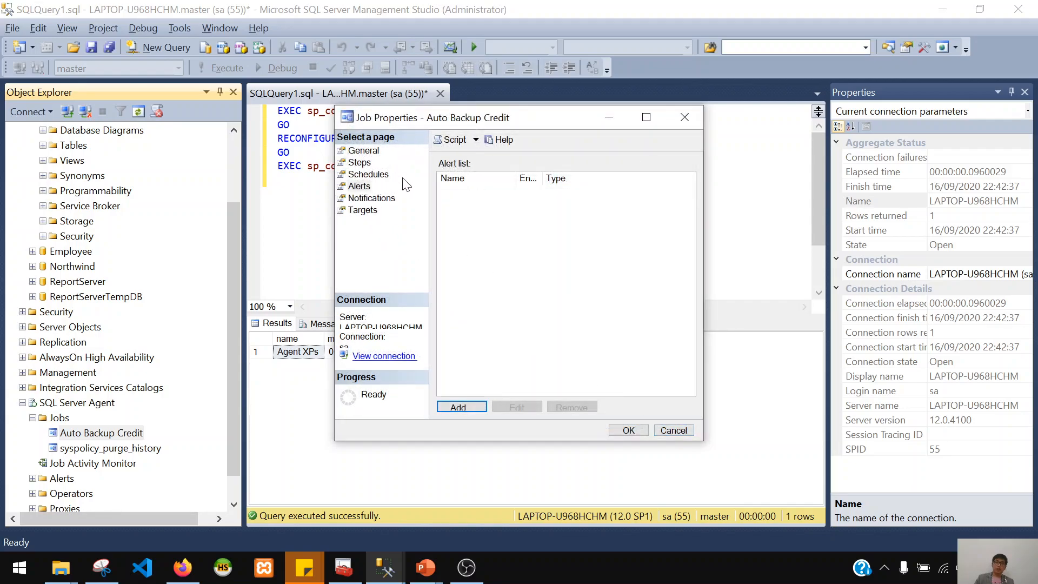
Save the job's changes and start the Auto Backup Credit job, closing its execution report
left_click(359, 163)
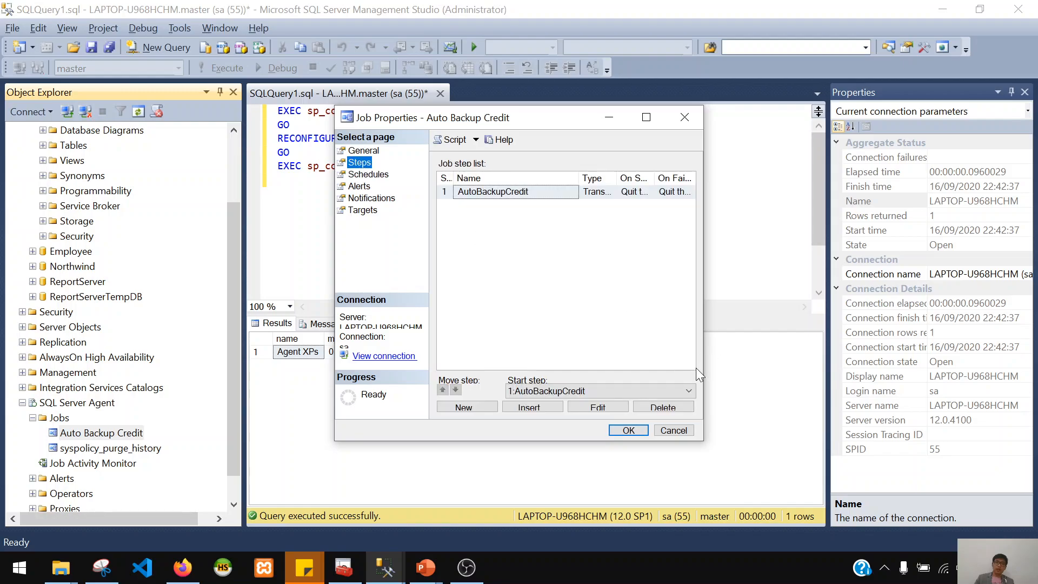
left_click(642, 431)
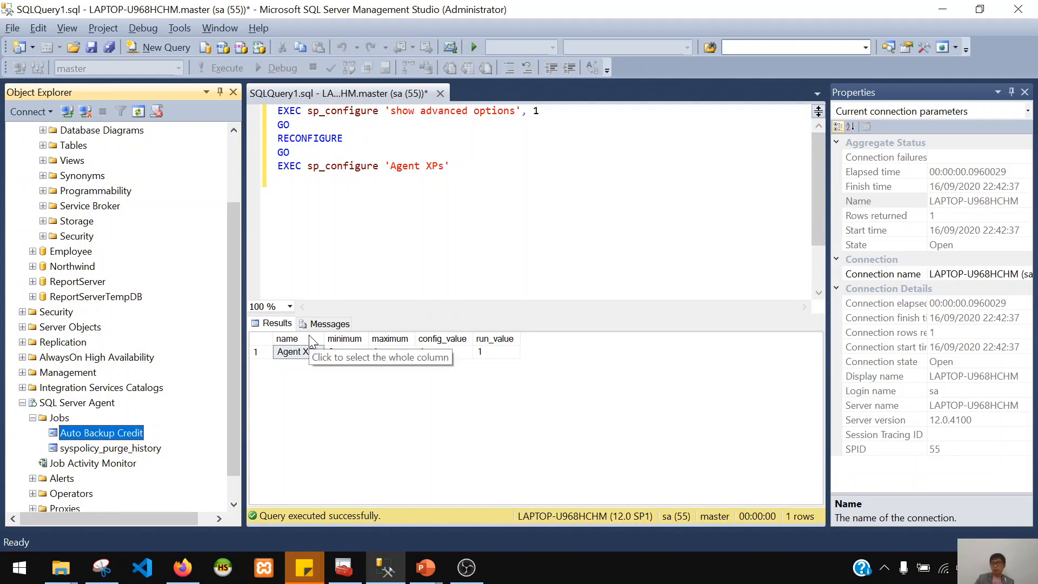
right_click(63, 436)
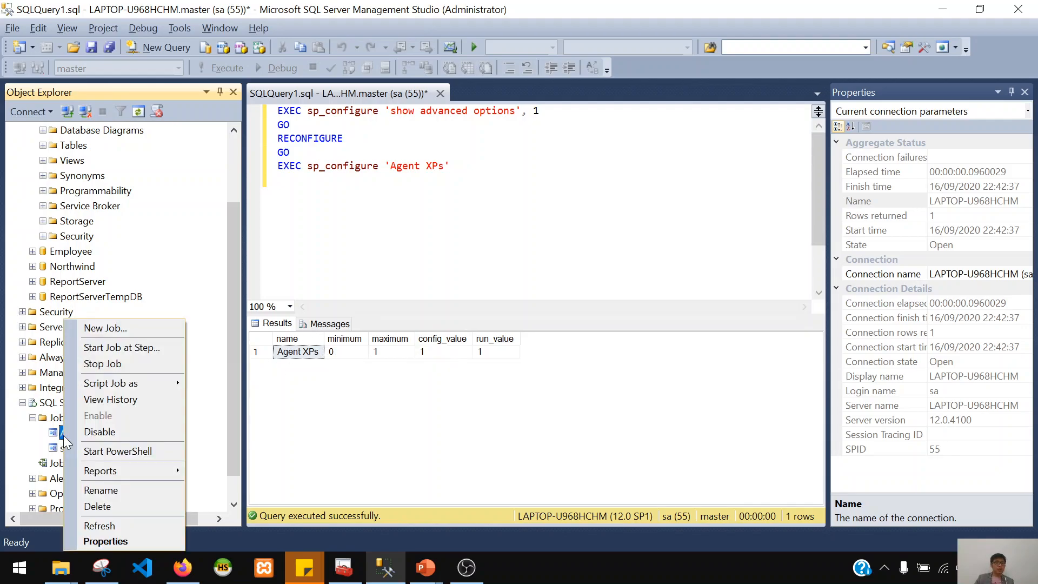
left_click(140, 351)
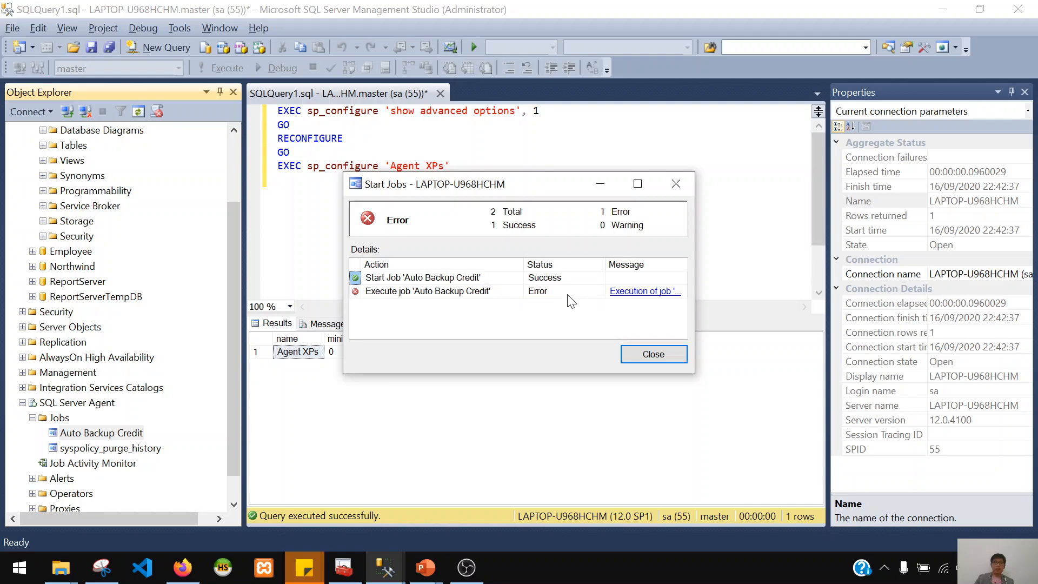
left_click(655, 355)
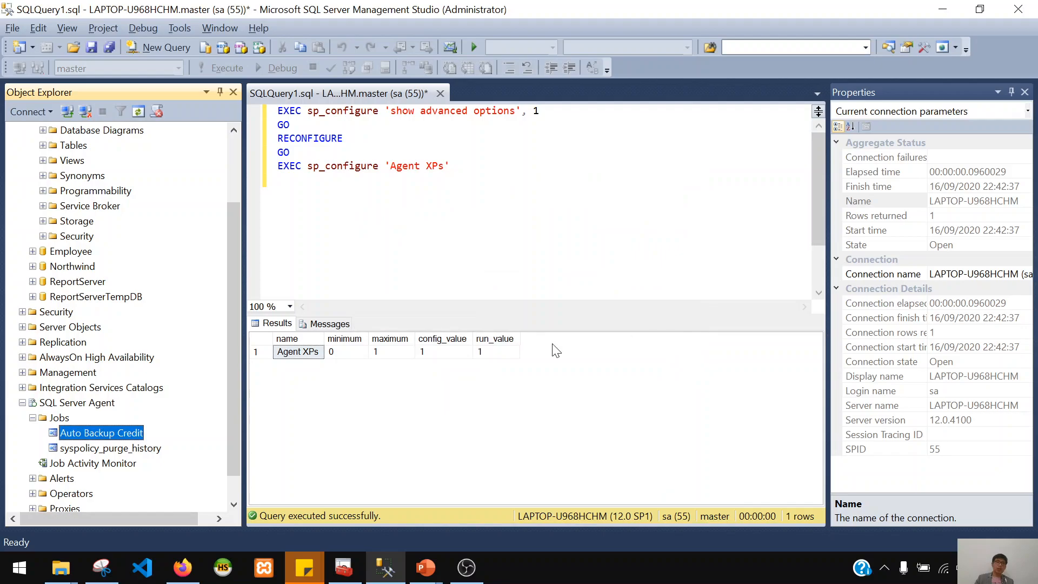
Look over the Auto Backup Credit job's run history and close the log viewer
right_click(129, 436)
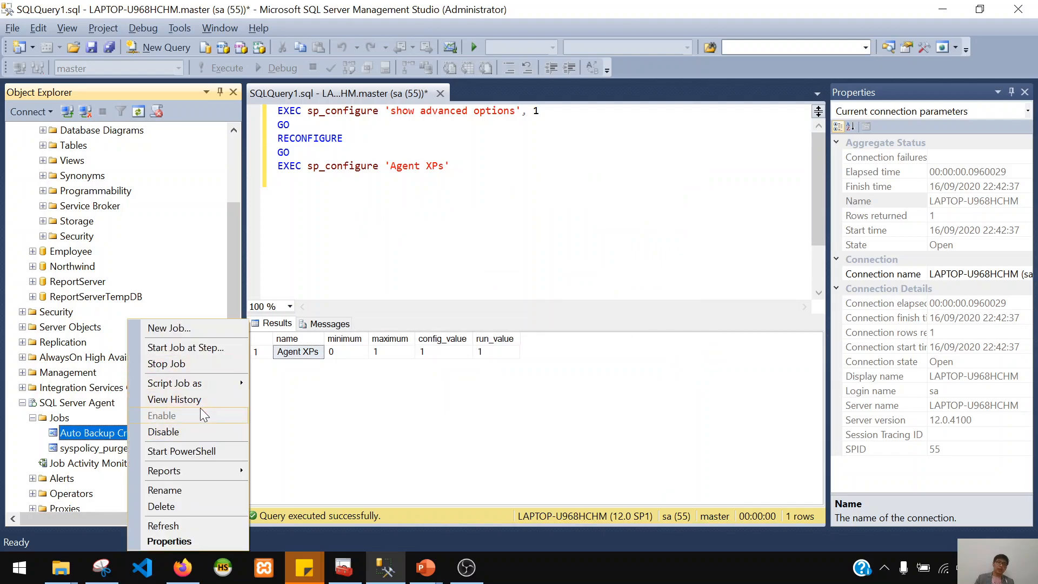
left_click(232, 398)
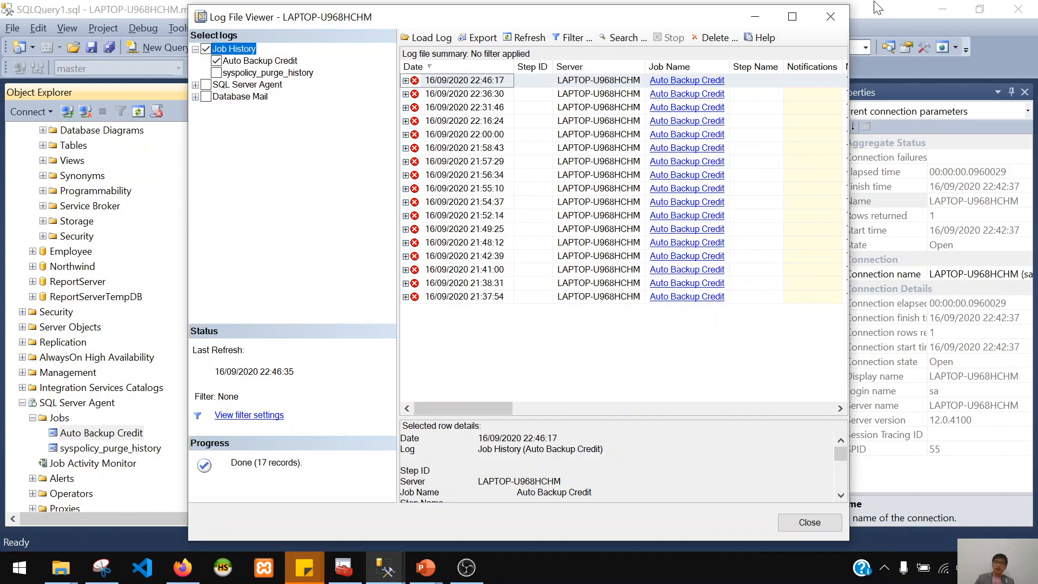
left_click(831, 17)
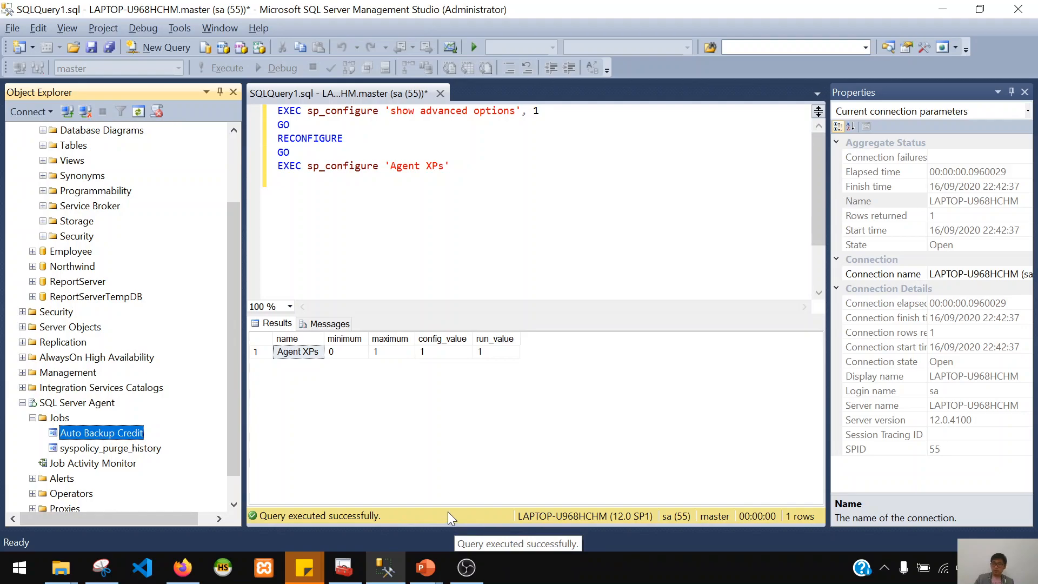
Start the Auto Backup Credit job again and dismiss its execution report
right_click(135, 436)
left_click(222, 348)
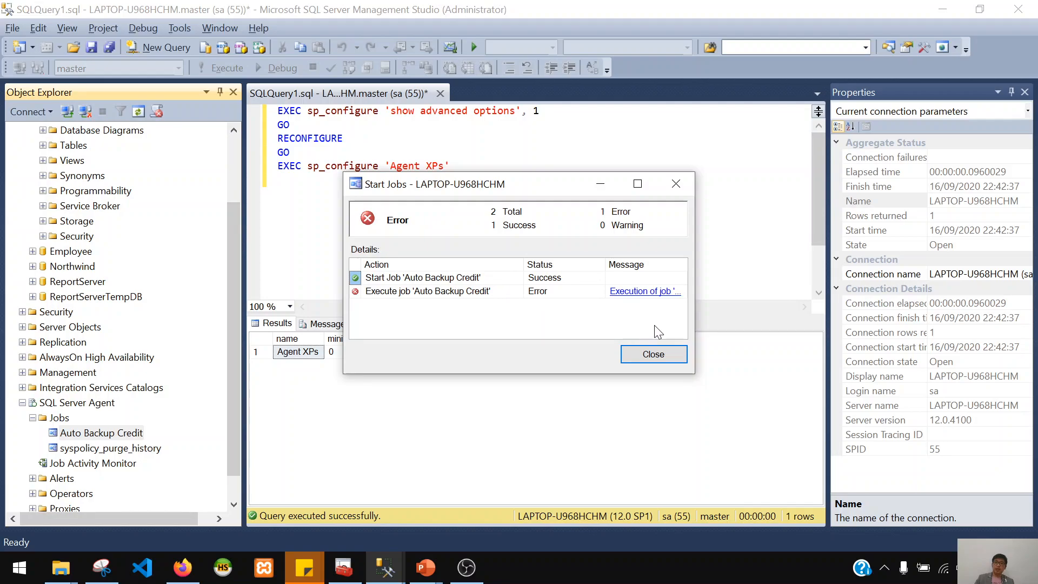
left_click(653, 354)
Examine the step message of the latest Auto Backup Credit run in the job history, noting the account that executed it
right_click(77, 431)
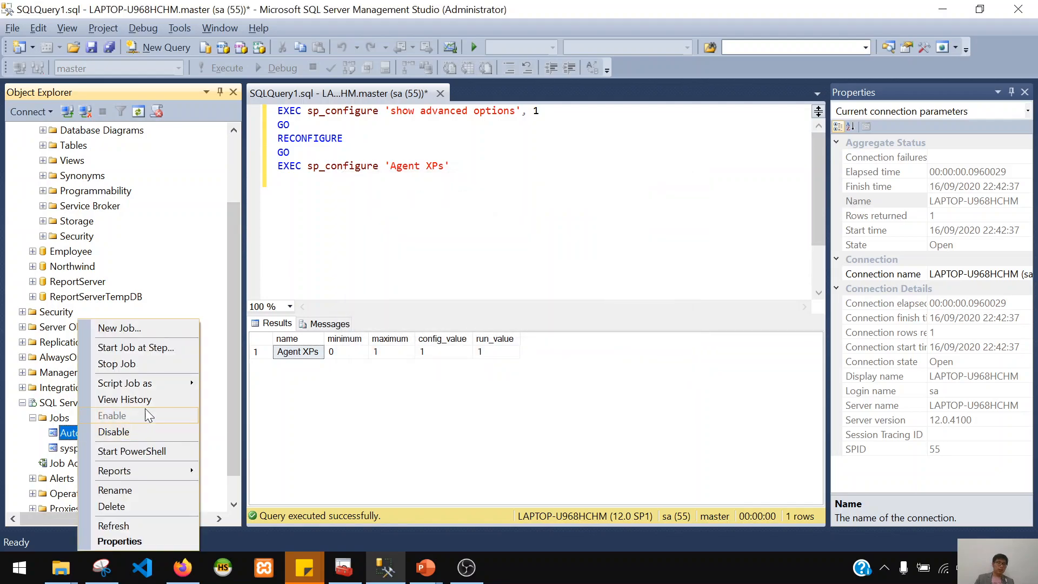
left_click(151, 399)
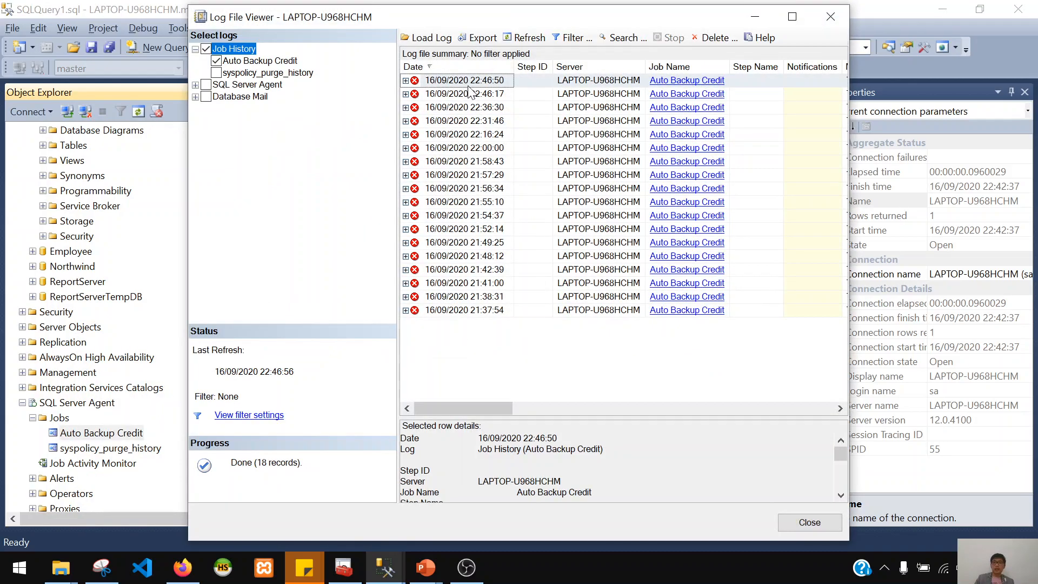
left_click(406, 81)
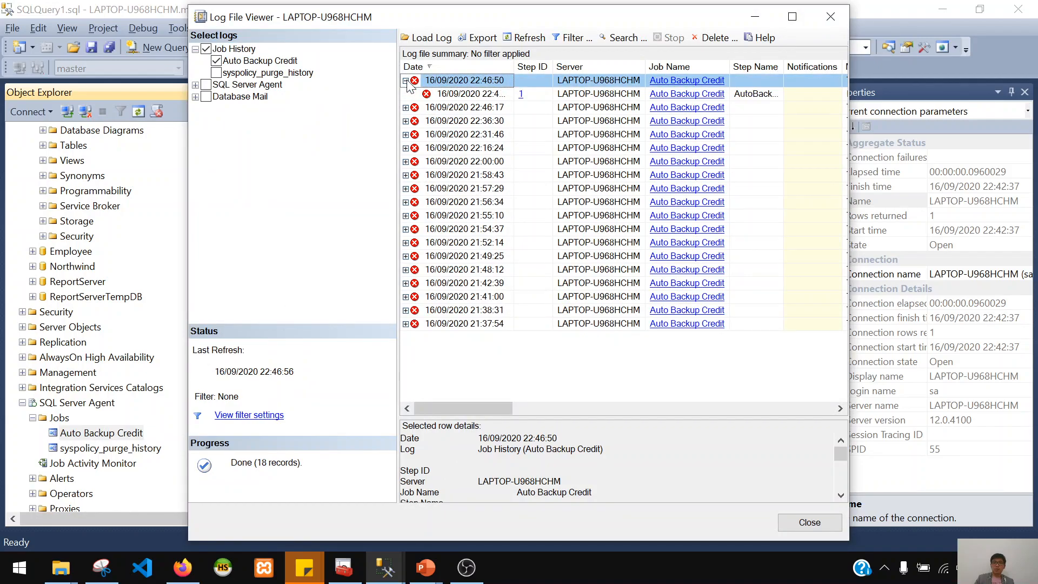
left_click(441, 95)
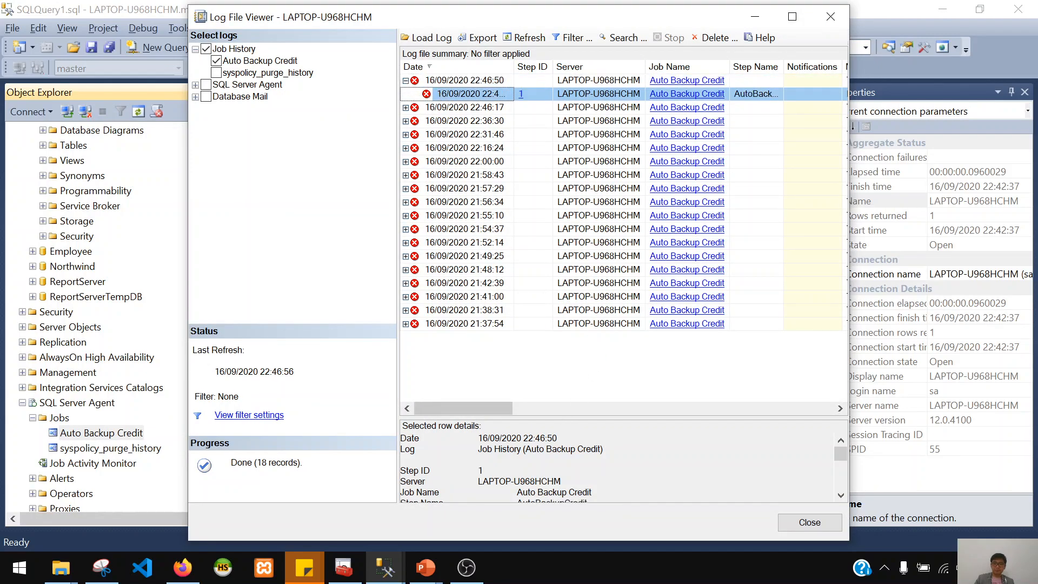
scroll(616, 465, "down", 2)
scroll(617, 465, "down", 3)
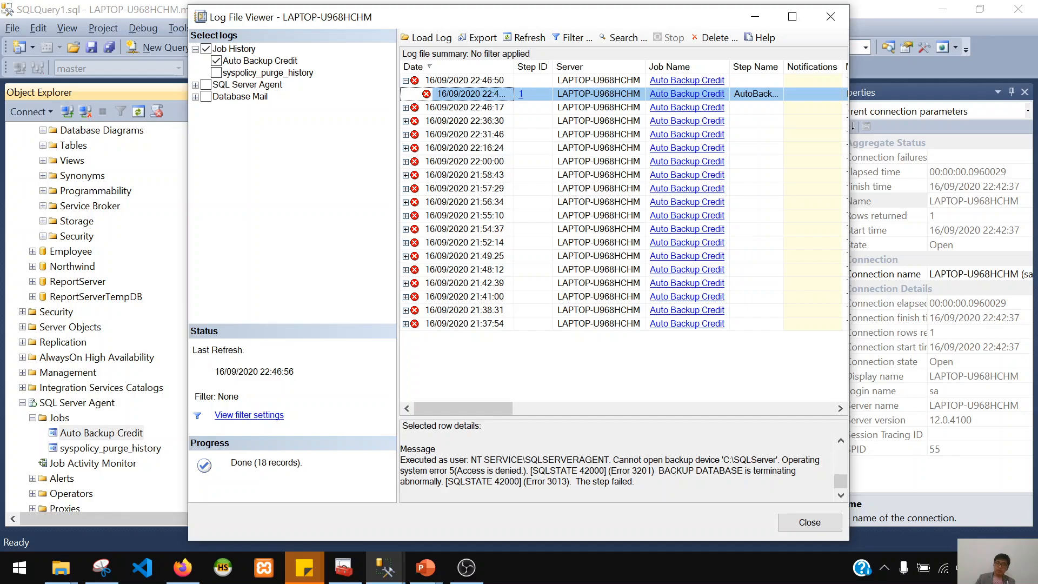
left_click_drag(471, 460, 592, 460)
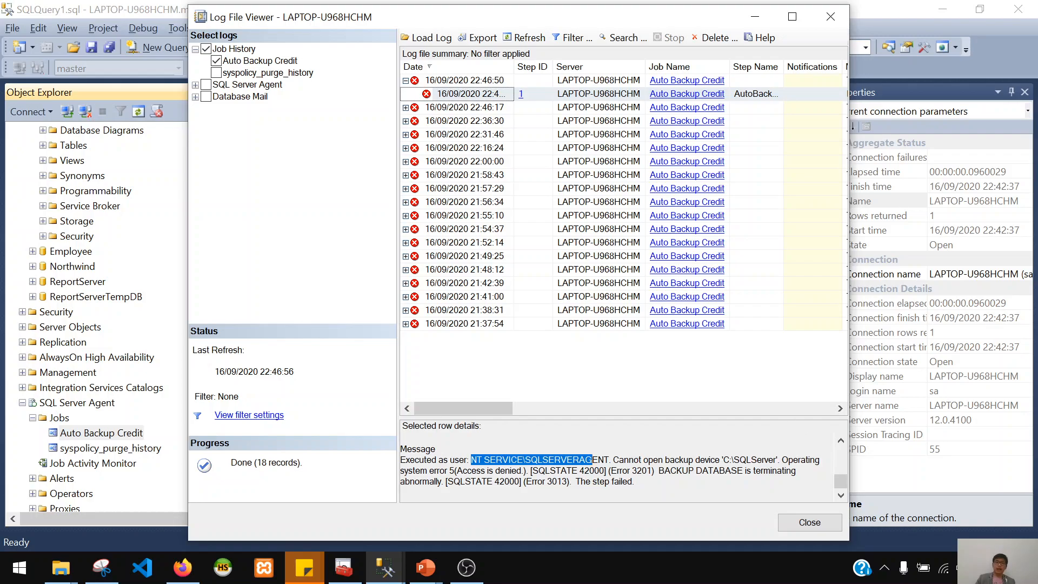
Switch to the C: drive window in File Explorer and open the properties of the SQLServer folder
left_click(68, 565)
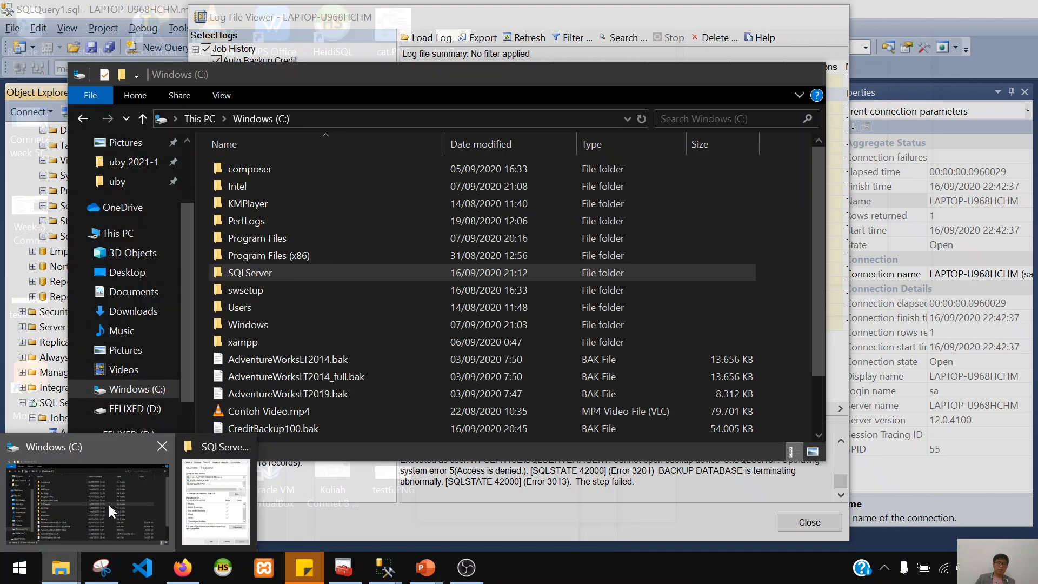
left_click(108, 505)
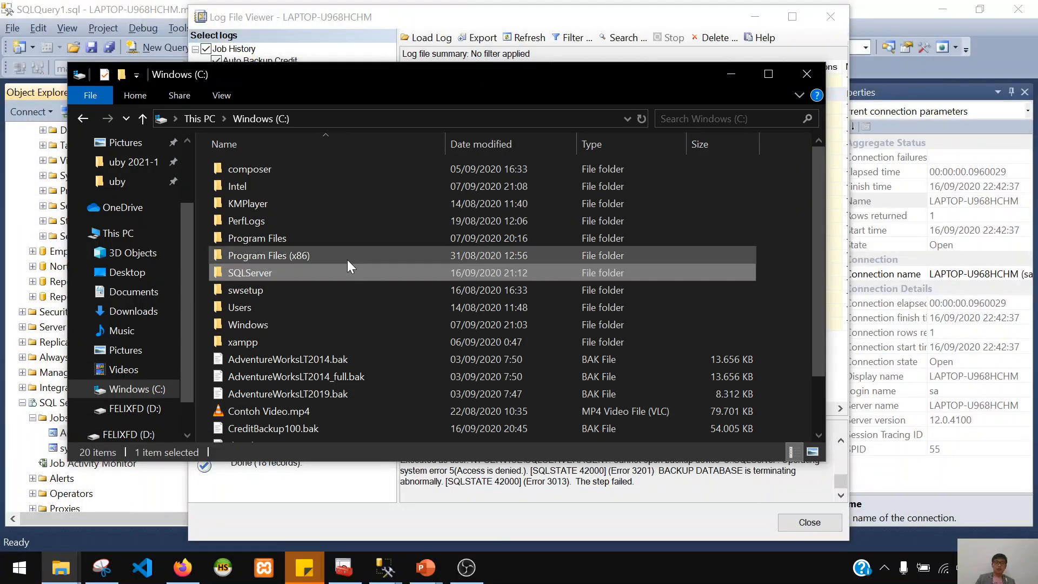
left_click_drag(521, 75, 473, 23)
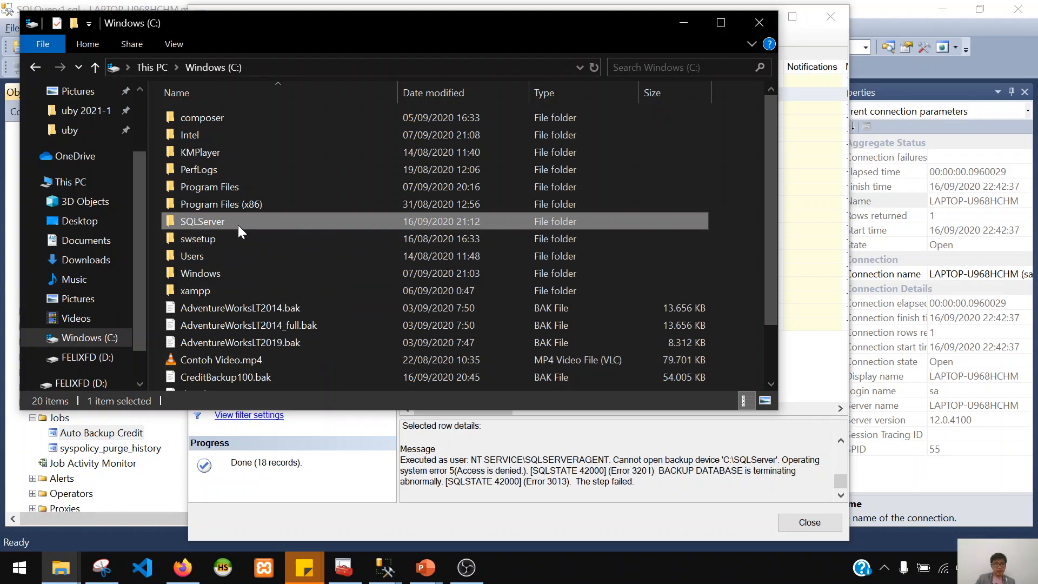
mouse_move(239, 222)
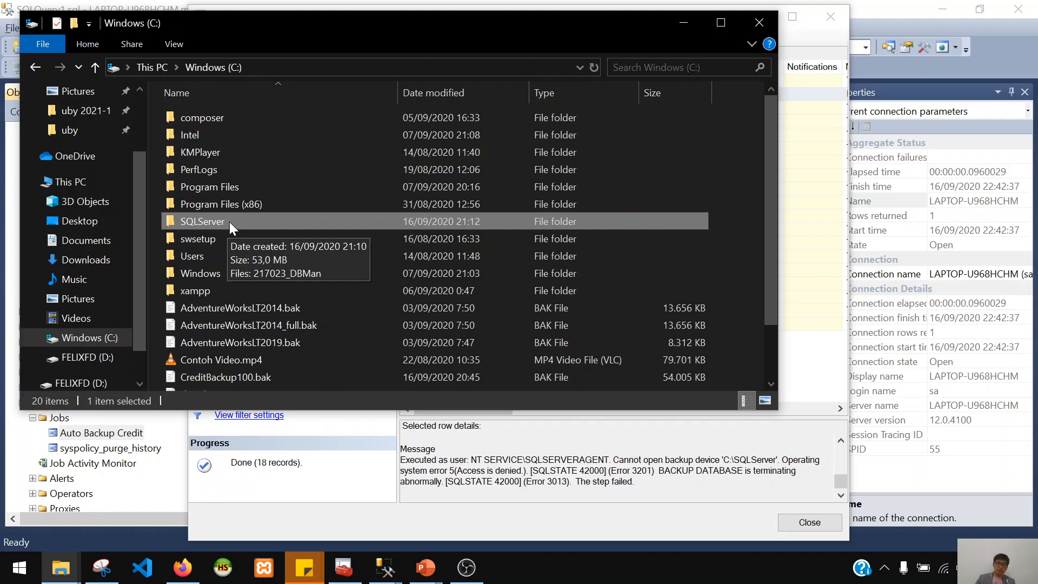
left_click(268, 255)
left_click(234, 221)
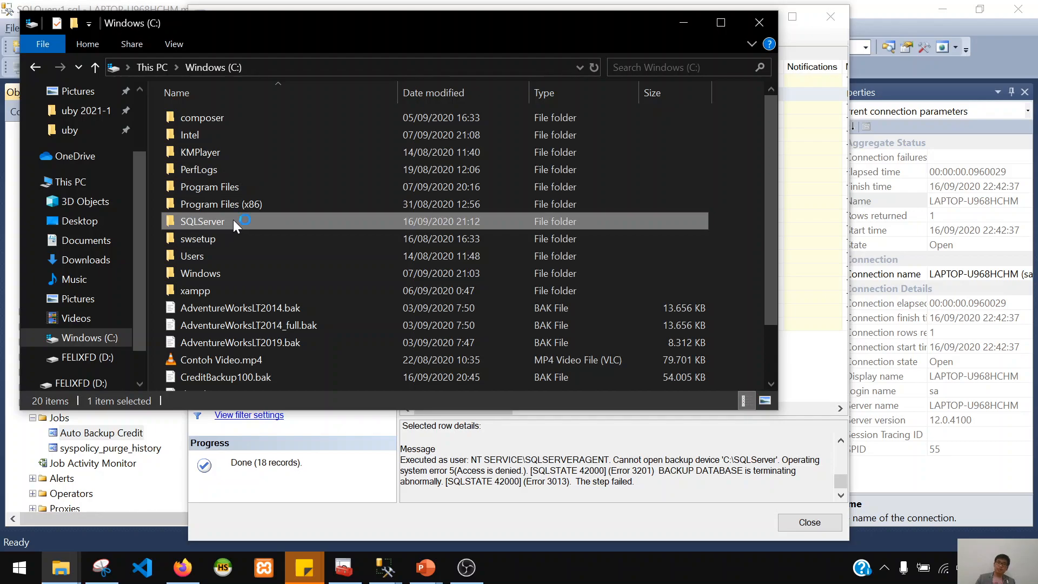
right_click(233, 221)
mouse_move(254, 573)
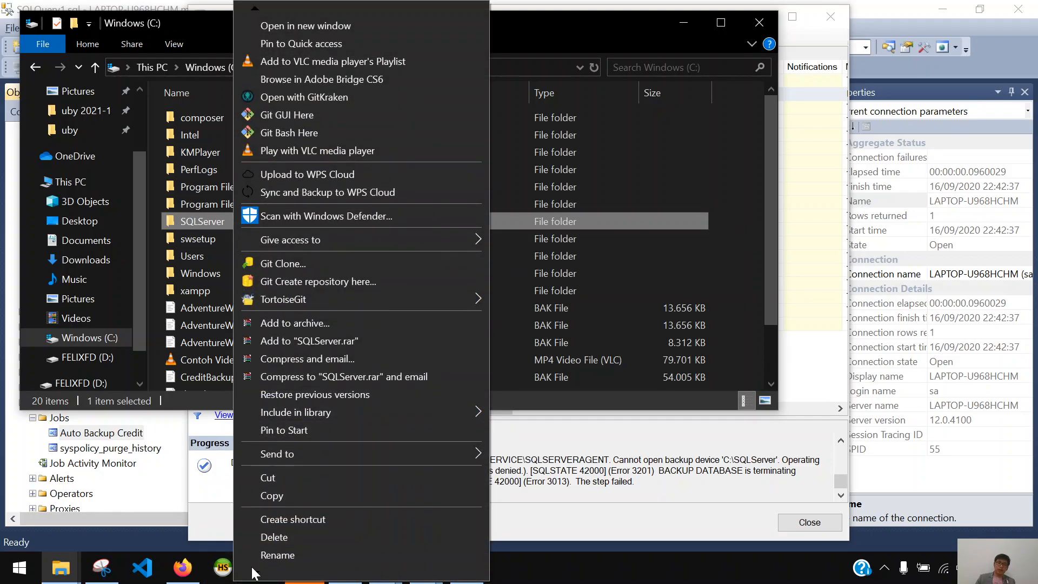
left_click(271, 544)
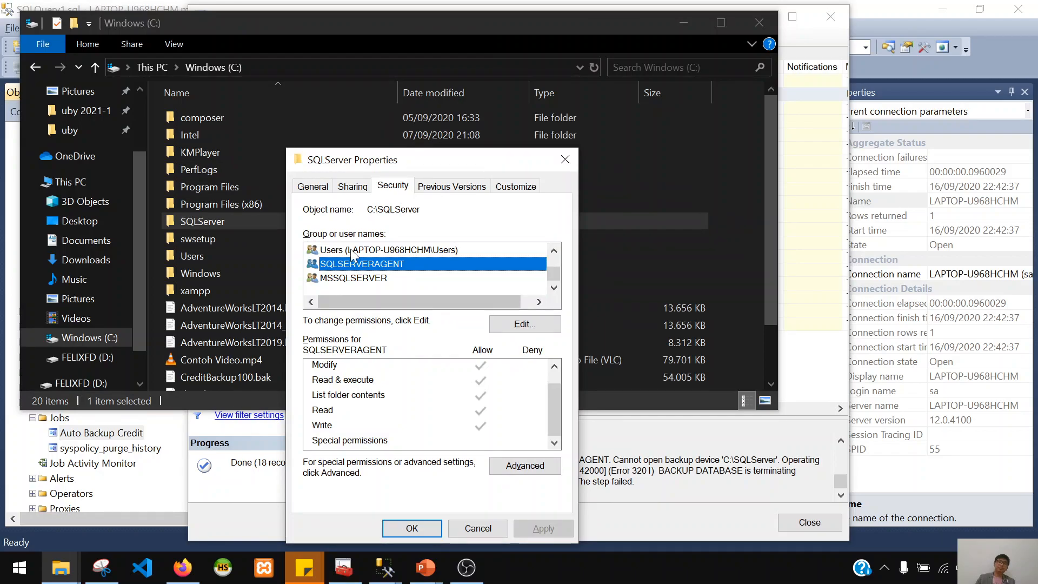
Examine which accounts have permissions on the SQLServer folder, comparing MSSQLSERVER and SQLSERVERAGENT
scroll(380, 297, "up", 1)
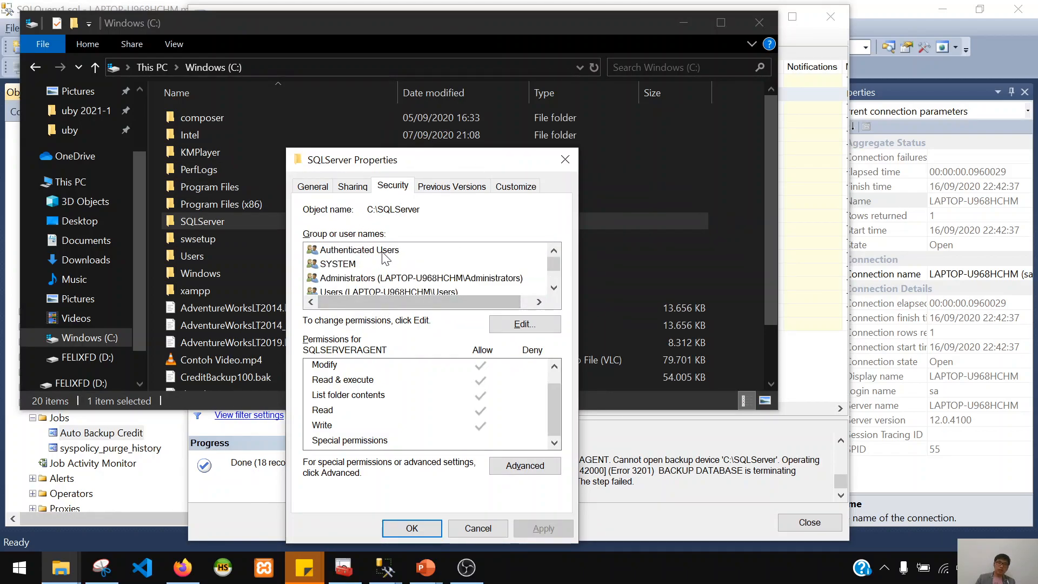
scroll(379, 271, "down", 2)
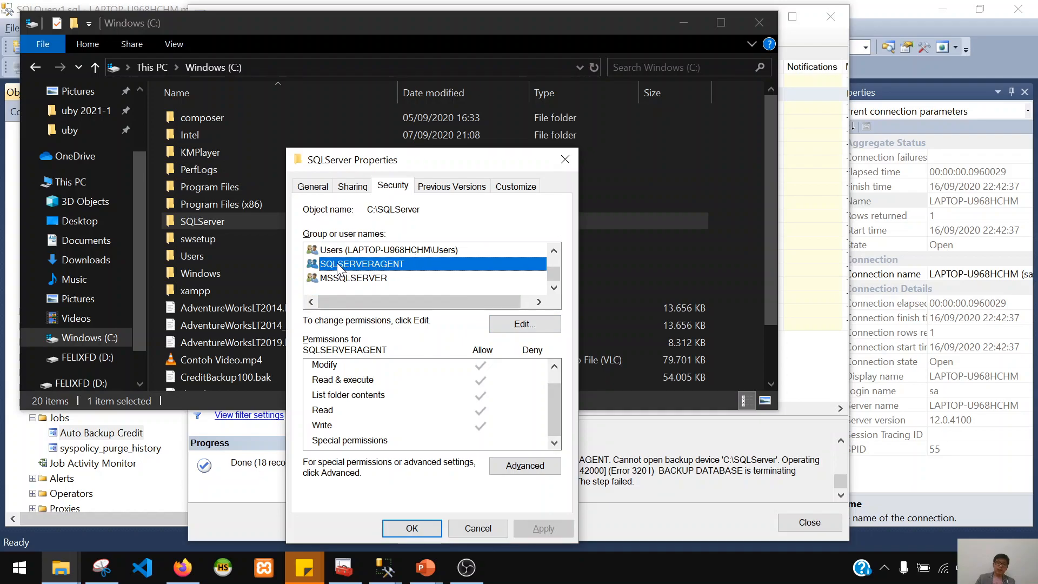
left_click(387, 282)
left_click(376, 263)
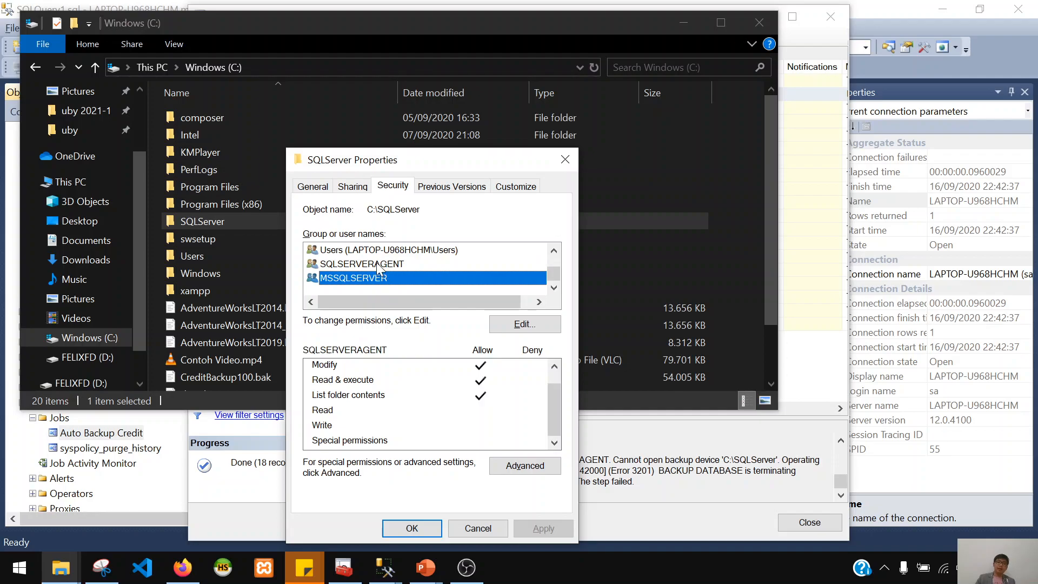
Try to remove SQLSERVERAGENT from the SQLServer folder's permissions, then cancel the permission editing
left_click(523, 327)
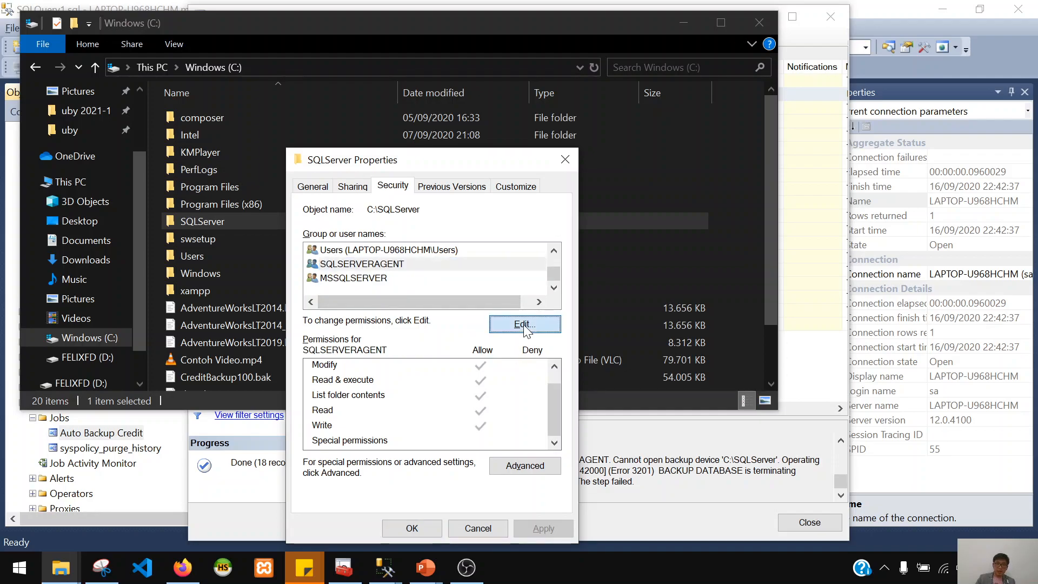
left_click(410, 332)
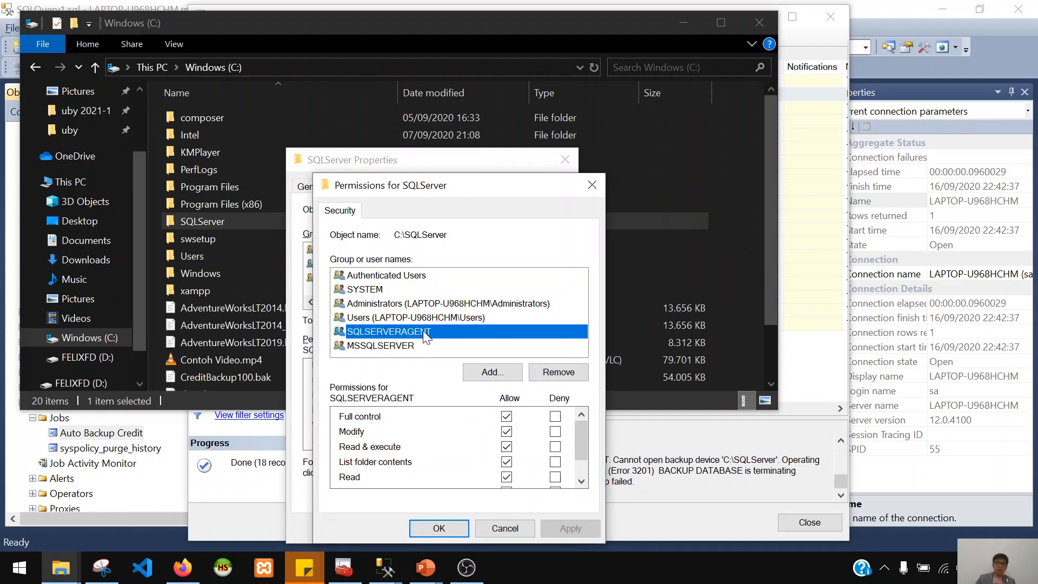
left_click(557, 373)
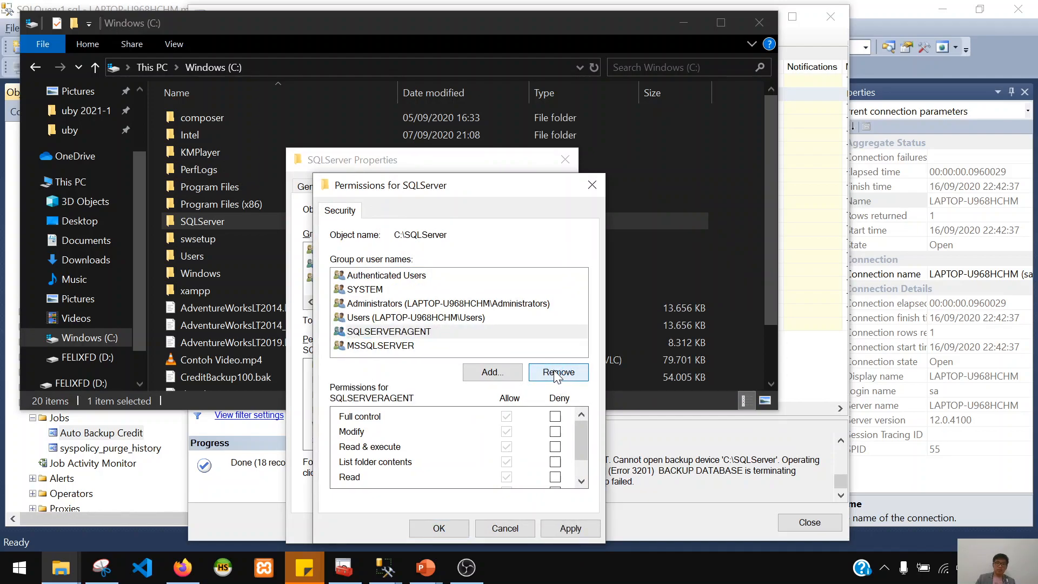
left_click(576, 372)
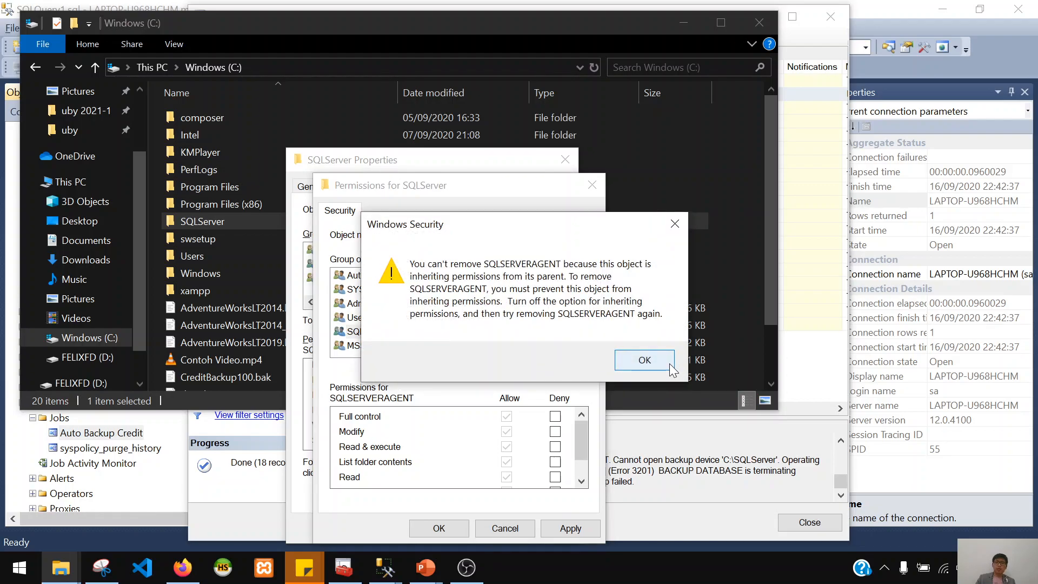
left_click(669, 363)
left_click(442, 334)
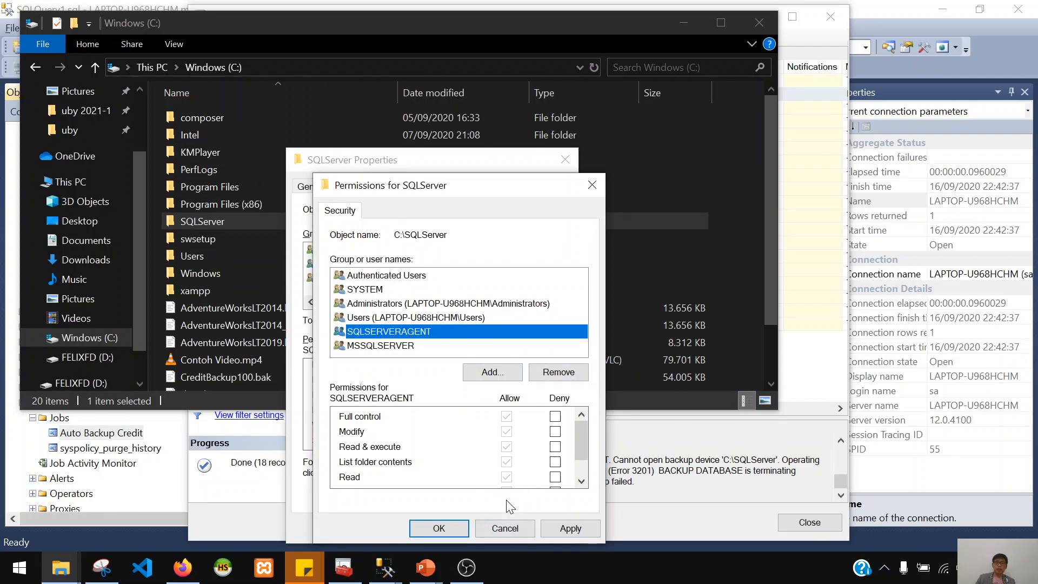
left_click(511, 529)
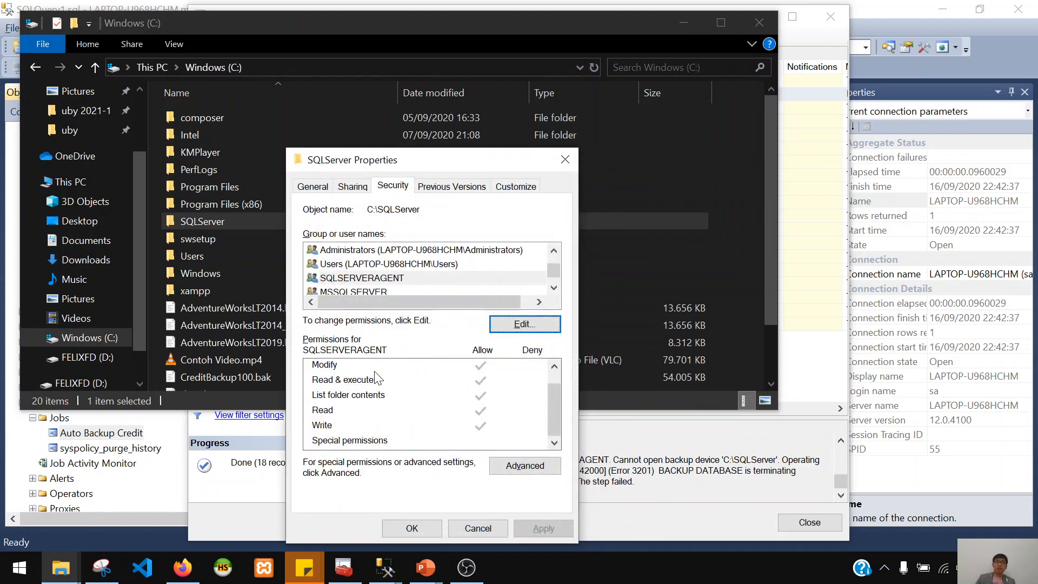
Try adding NT SERVICE\SQLSERVERAGENT, copied from the job's error message, to the SQLServer folder's permissions, checking the name before cancelling the selection
left_click(494, 281)
left_click(515, 326)
left_click(400, 334)
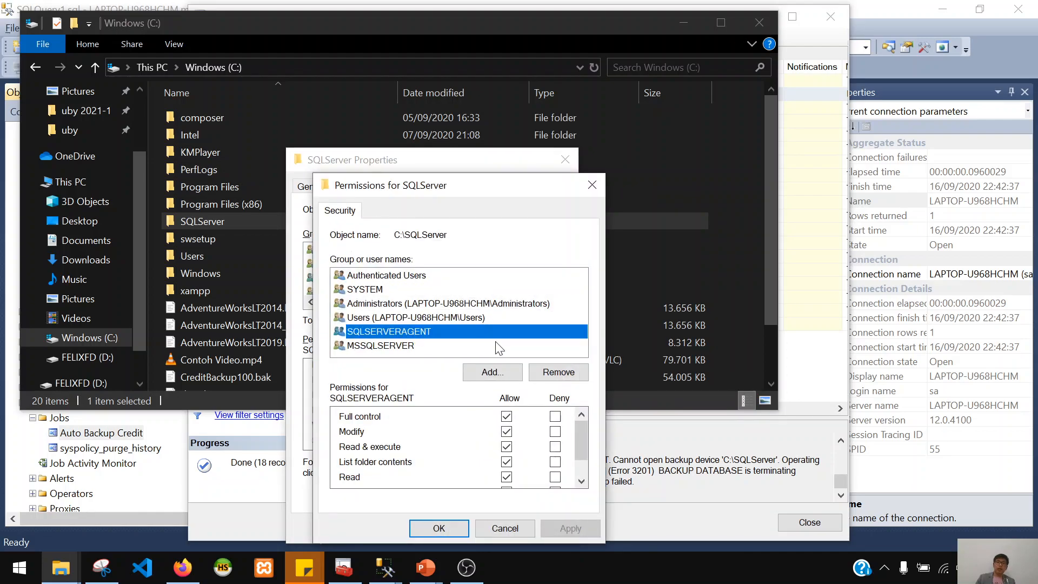
left_click(499, 373)
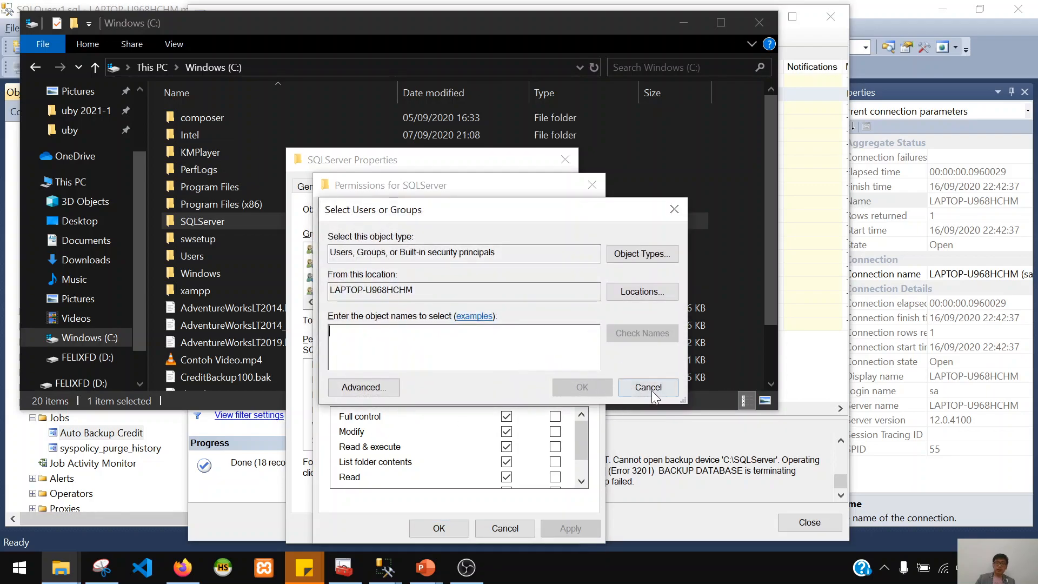
left_click(635, 481)
left_click_drag(610, 460, 471, 461)
key("ctrl+c")
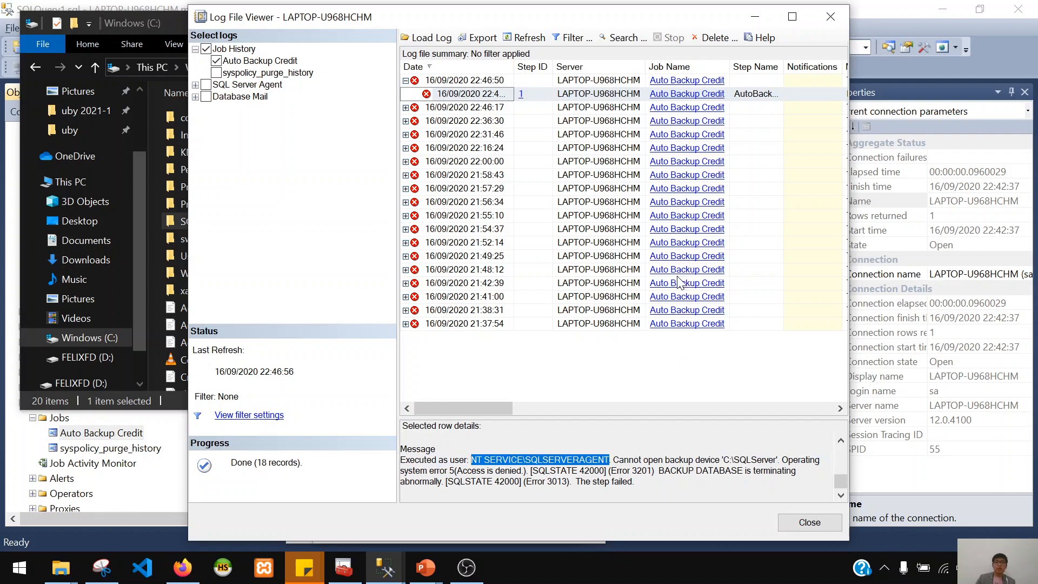
key("alt+Tab")
key("ctrl+v")
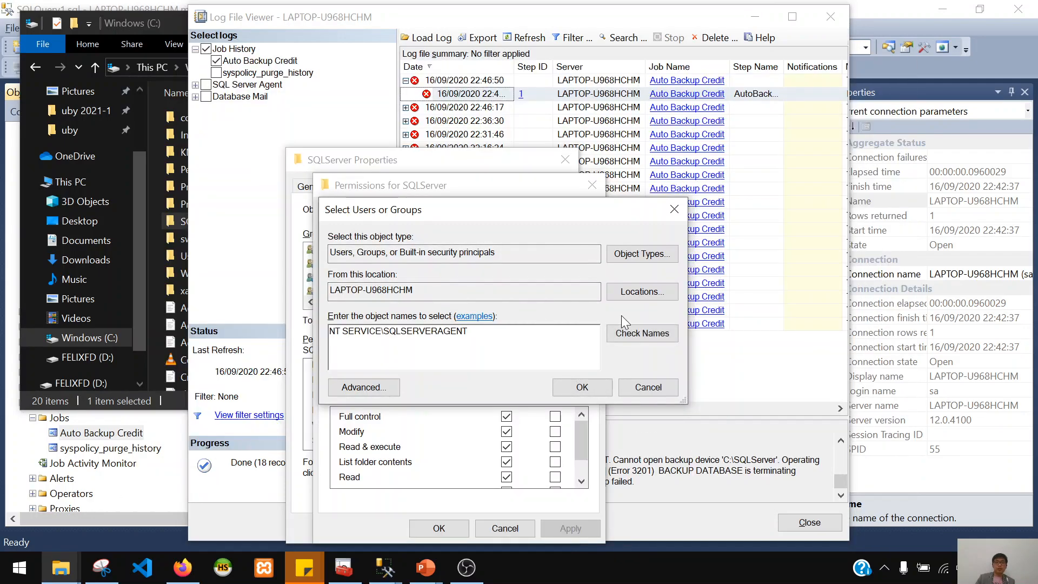
left_click(648, 334)
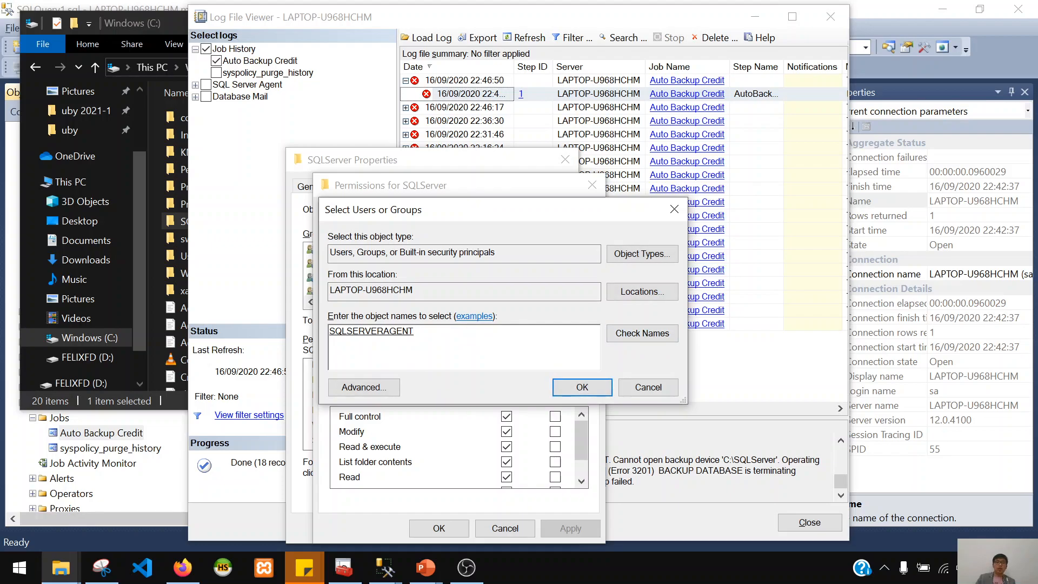
left_click(637, 390)
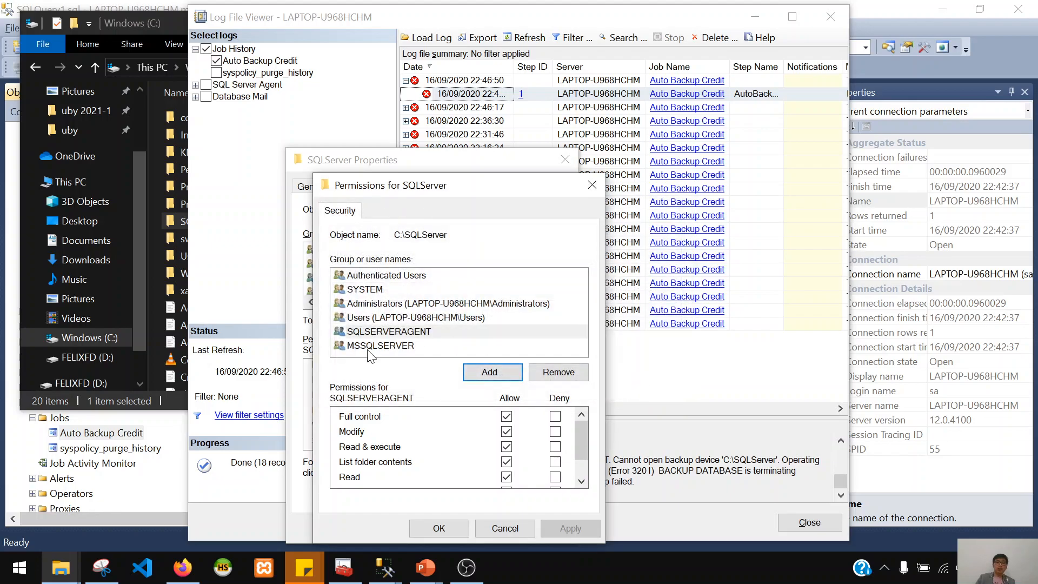
Try adding the MSSQLSERVER service account to the SQLServer folder's permissions, matching NT SERVICE\MSSQ against the available names
left_click(381, 344)
left_click(500, 374)
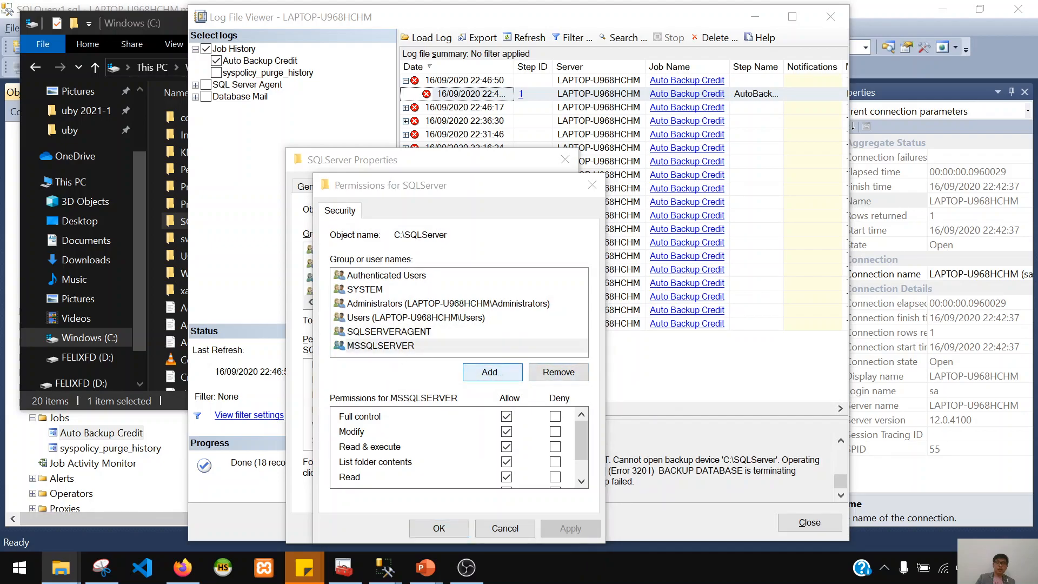
type("NT SERVICE\\MSSQ")
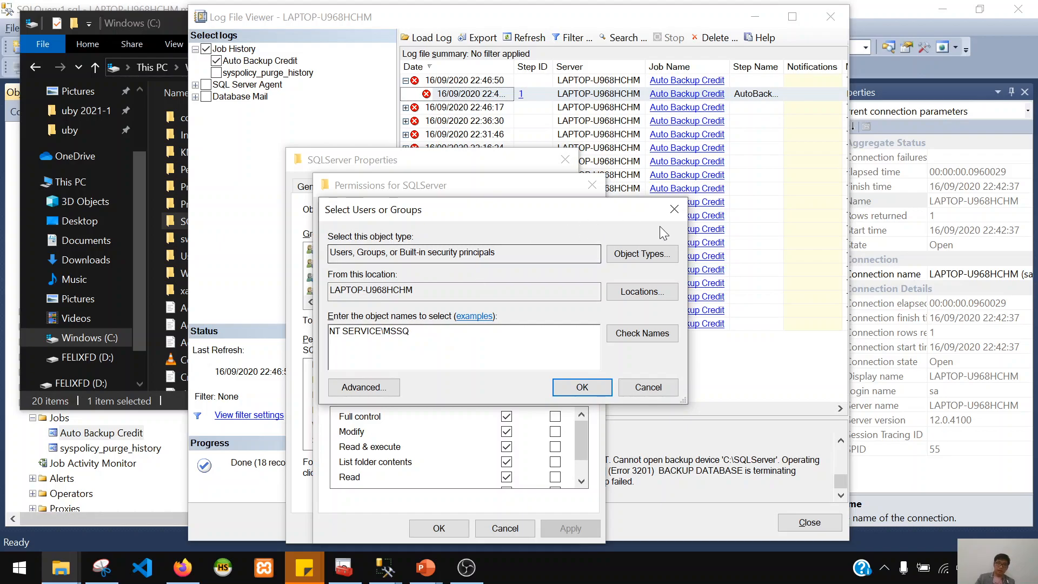
left_click(638, 336)
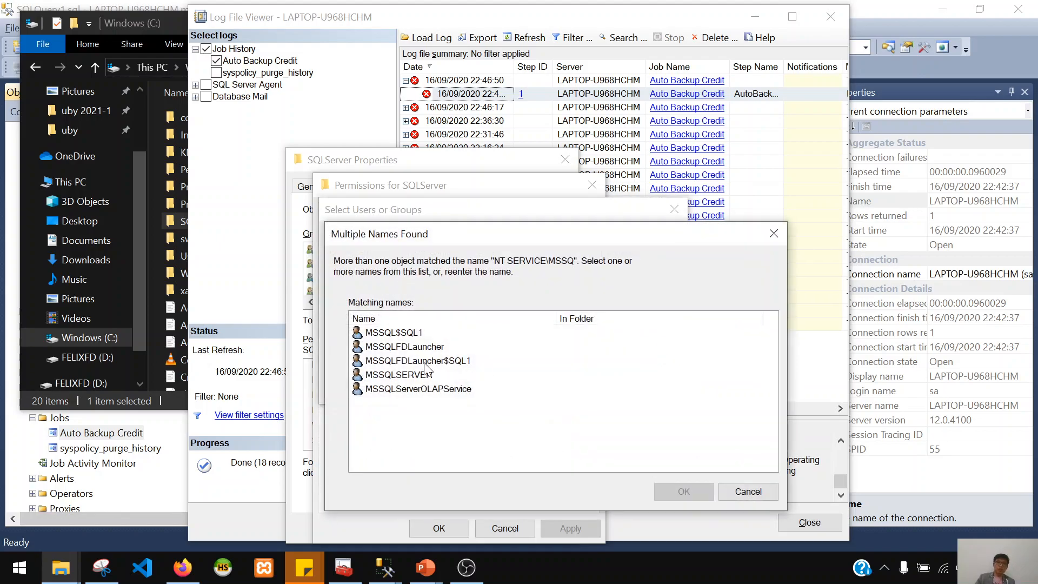
left_click(405, 377)
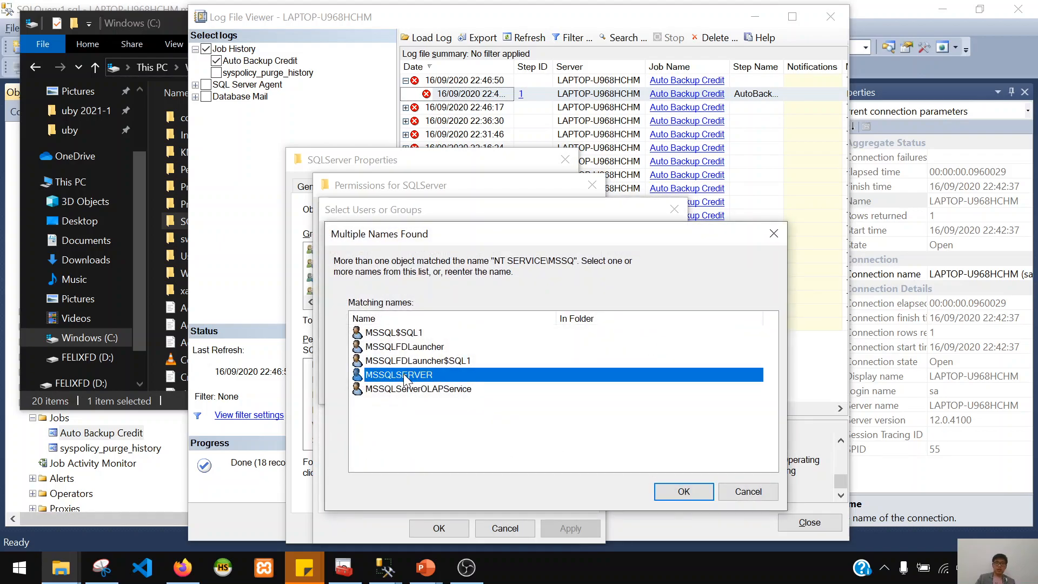
left_click(684, 491)
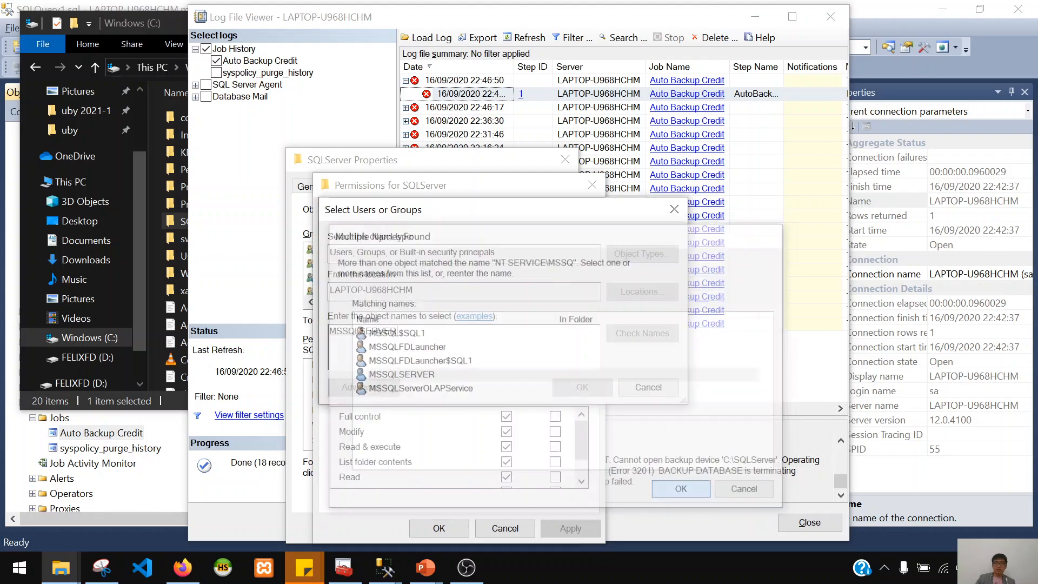
key("Return")
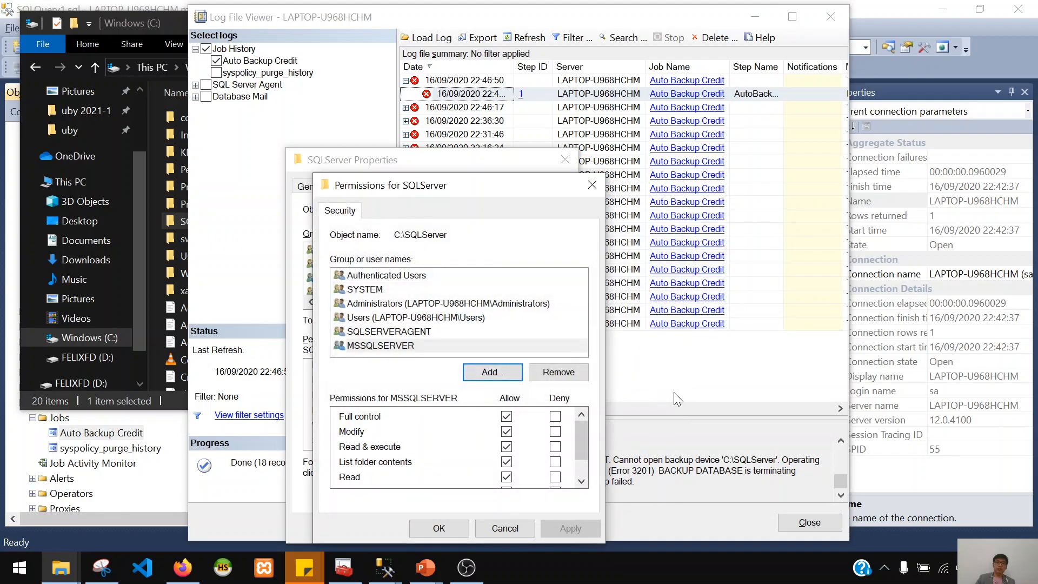
Compare the SQLSERVERAGENT and MSSQLSERVER permissions on the SQLServer folder, then cancel out of the permission and properties dialogs
left_click(403, 335)
left_click(392, 348)
left_click(410, 333)
left_click(404, 349)
left_click(412, 336)
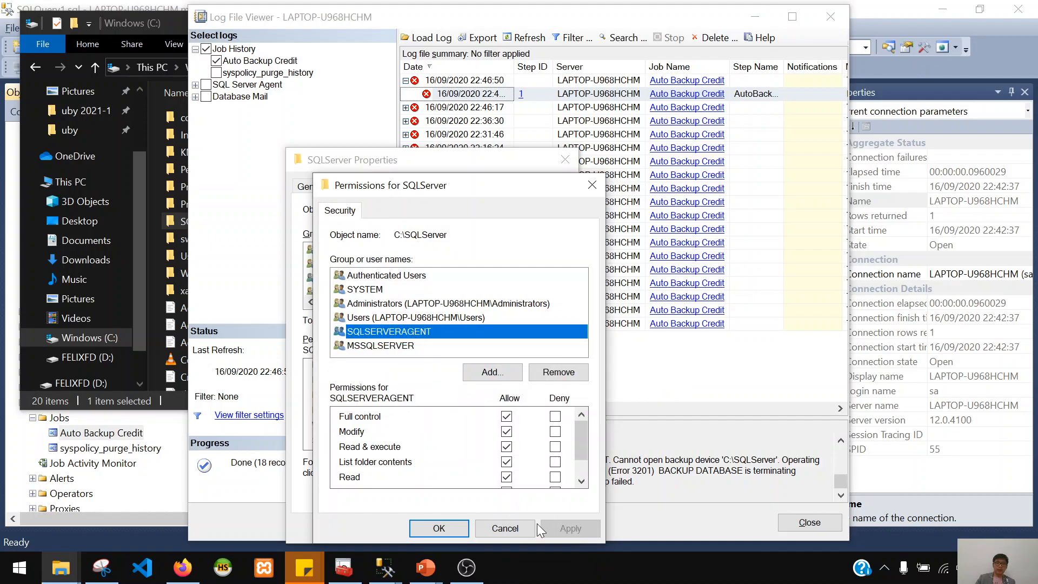
scroll(468, 457, "down", 1)
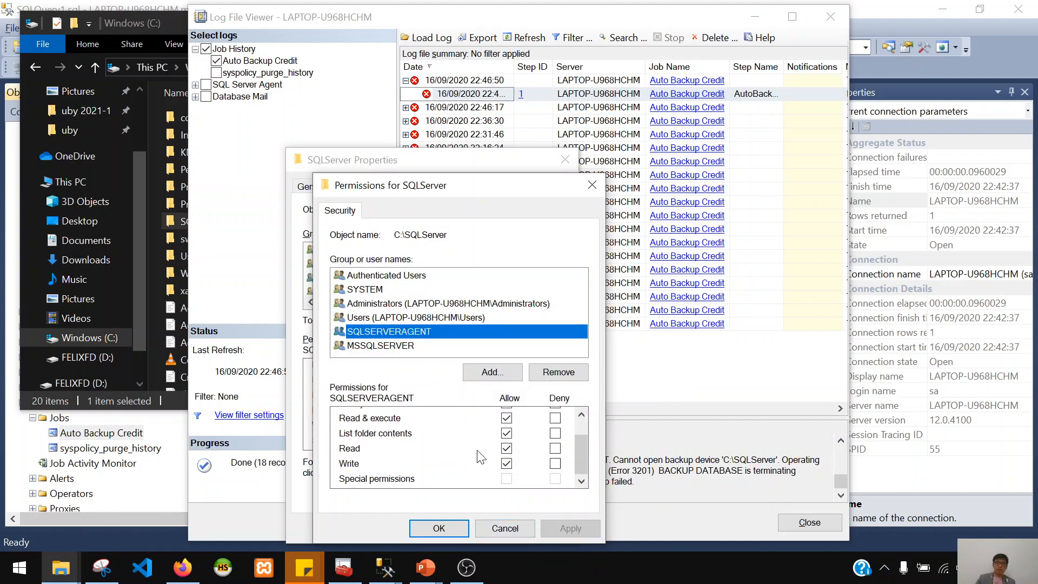
left_click(516, 533)
left_click(474, 525)
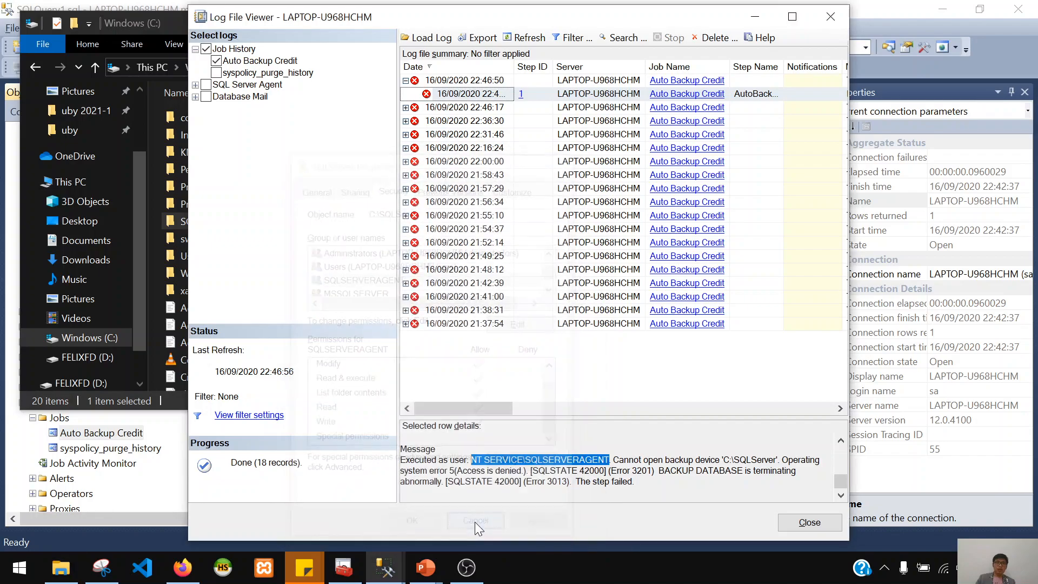
Reopen the SQLServer folder's properties, check the security permissions of MSSQLSERVER and SQLSERVERAGENT, and close the properties
left_click(185, 220)
right_click(193, 216)
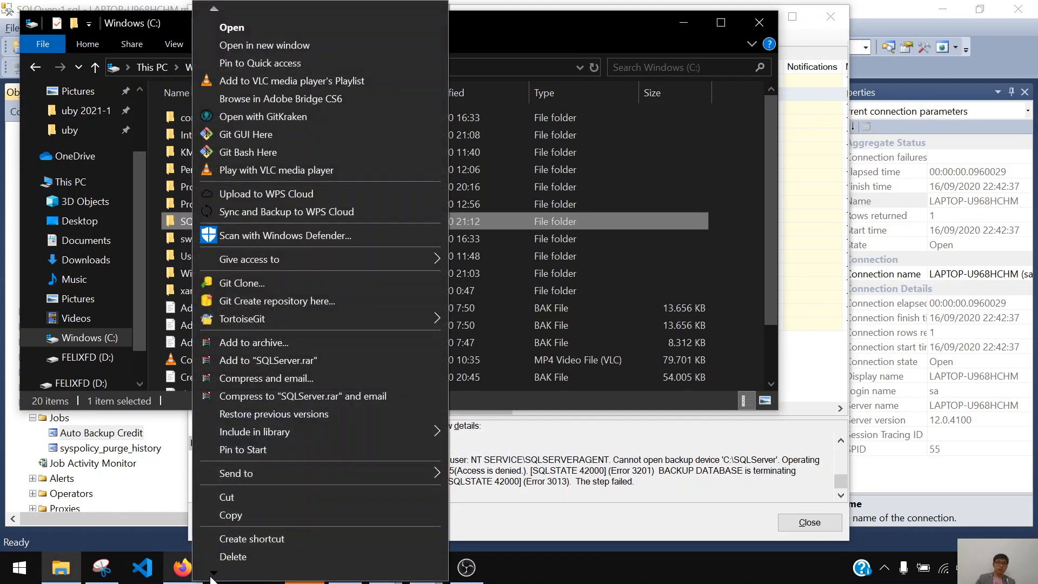
scroll(221, 561, "down", 1)
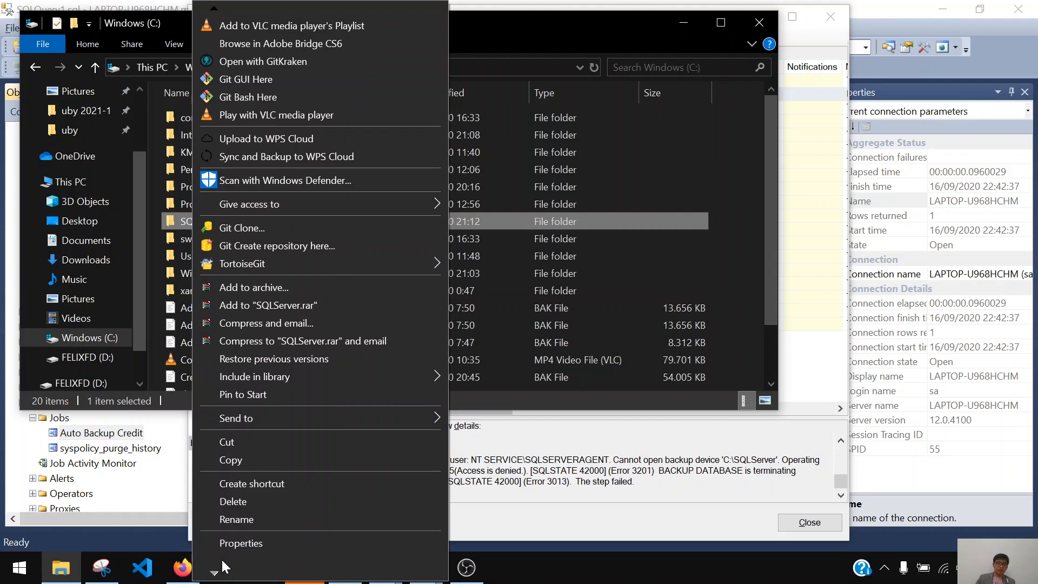
left_click(226, 545)
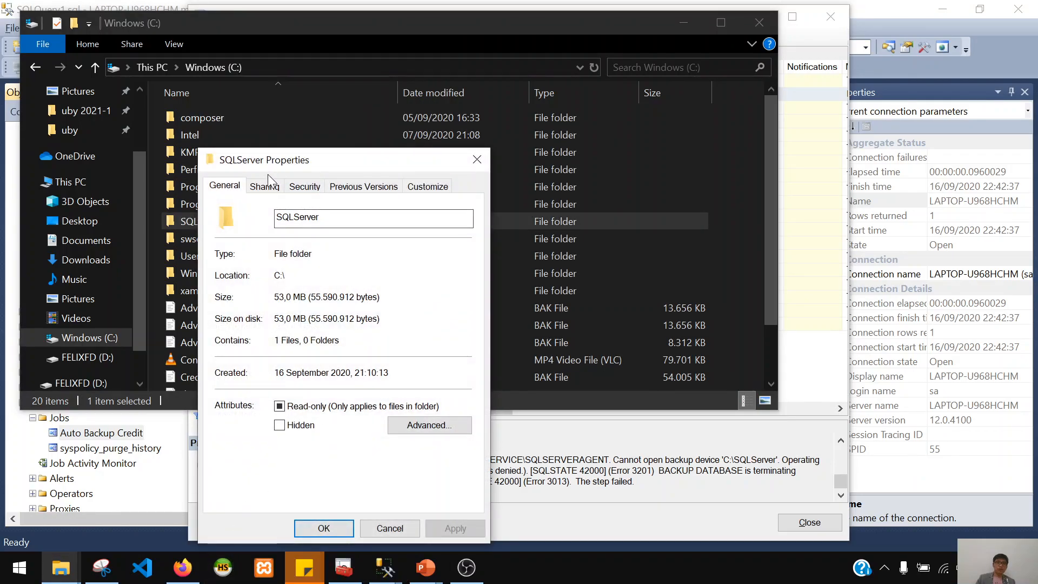
left_click(363, 186)
left_click(304, 186)
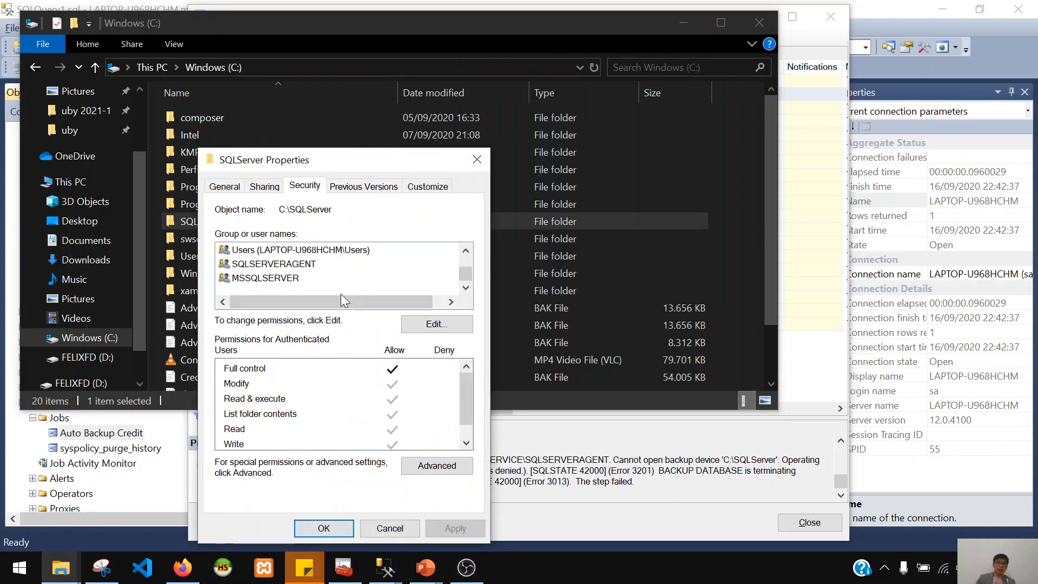
left_click(282, 279)
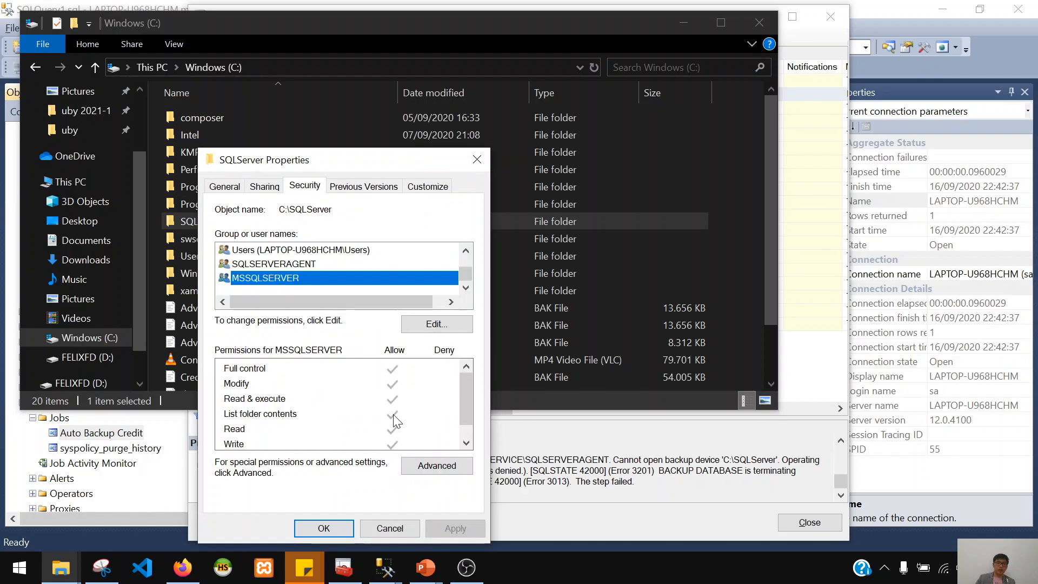
left_click(315, 262)
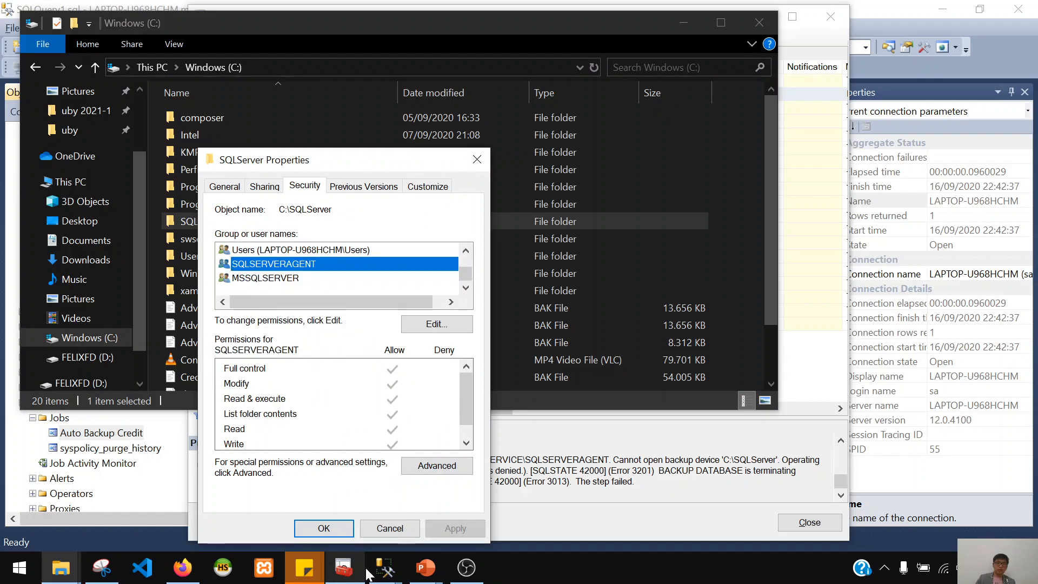
left_click(323, 528)
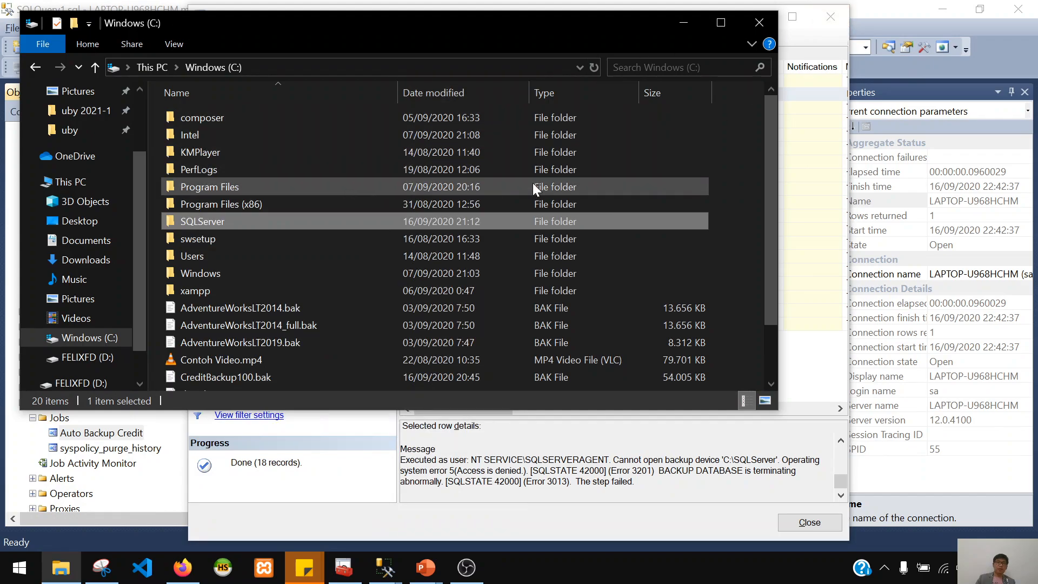
Open the C: drive's properties and examine the security permissions of SQLSERVERAGENT and MSSQLSERVER
right_click(719, 210)
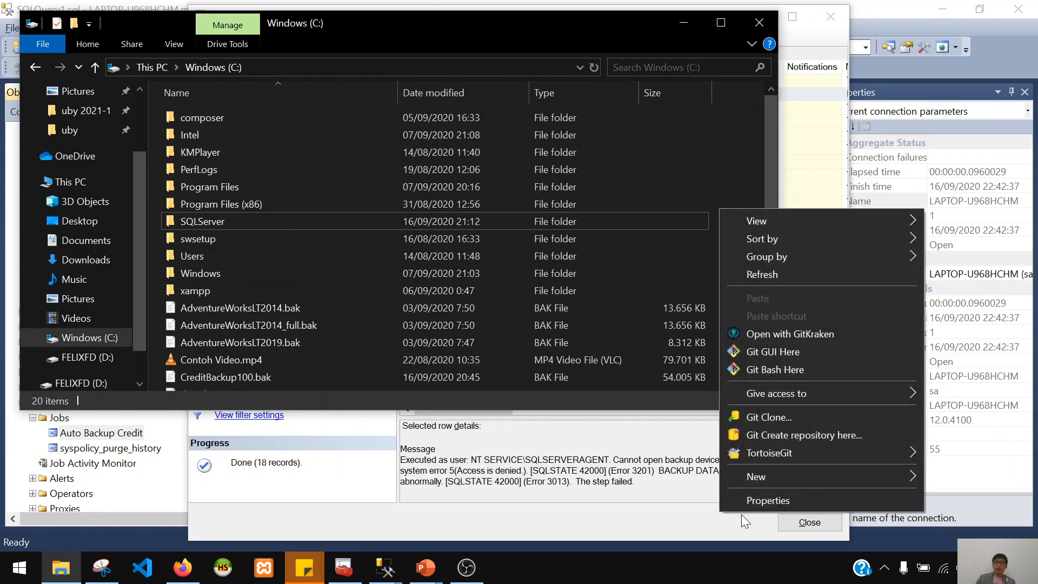
left_click(758, 498)
left_click(74, 121)
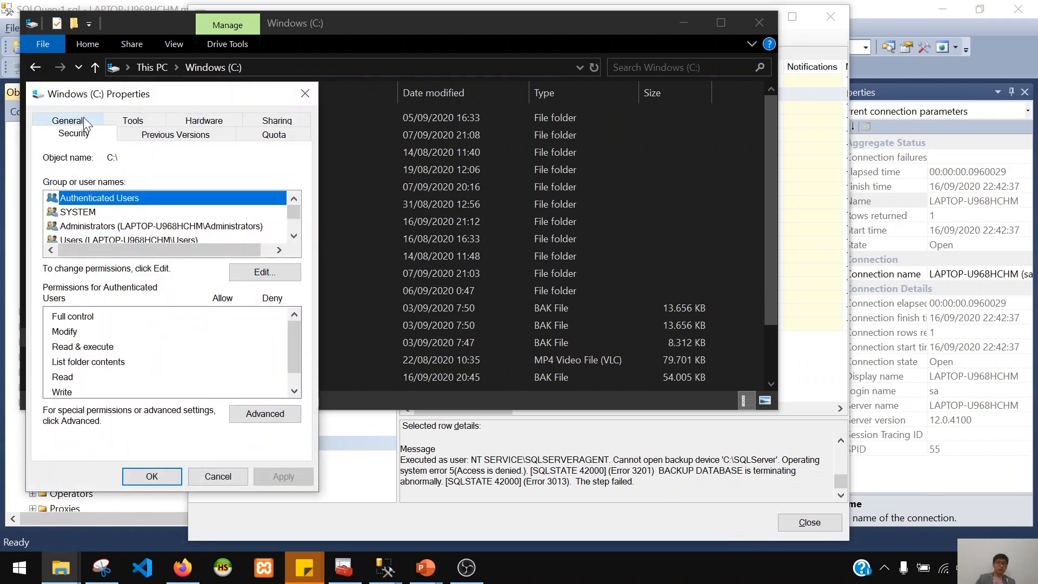
scroll(148, 234, "down", 1)
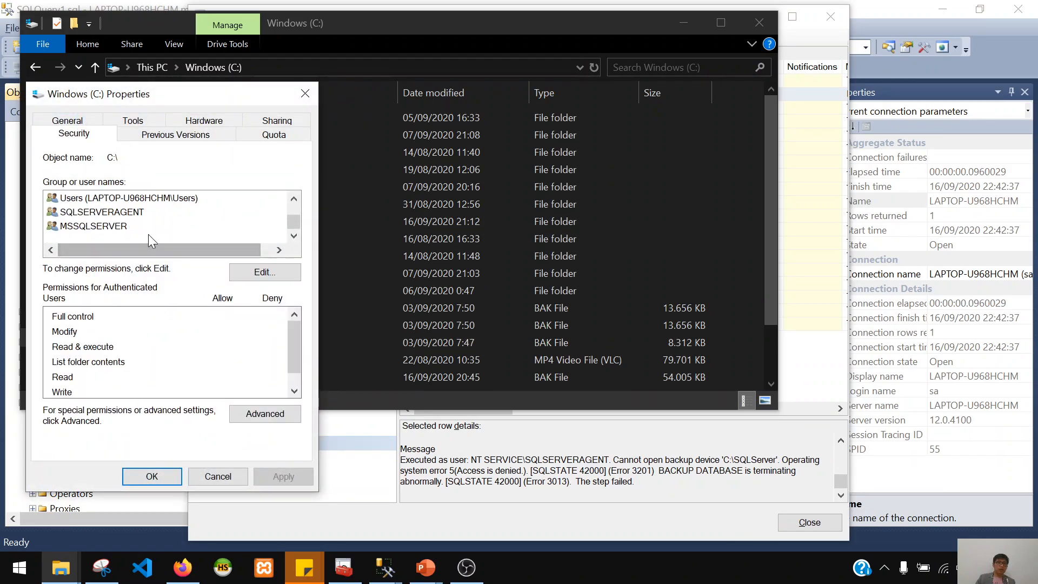
left_click(111, 212)
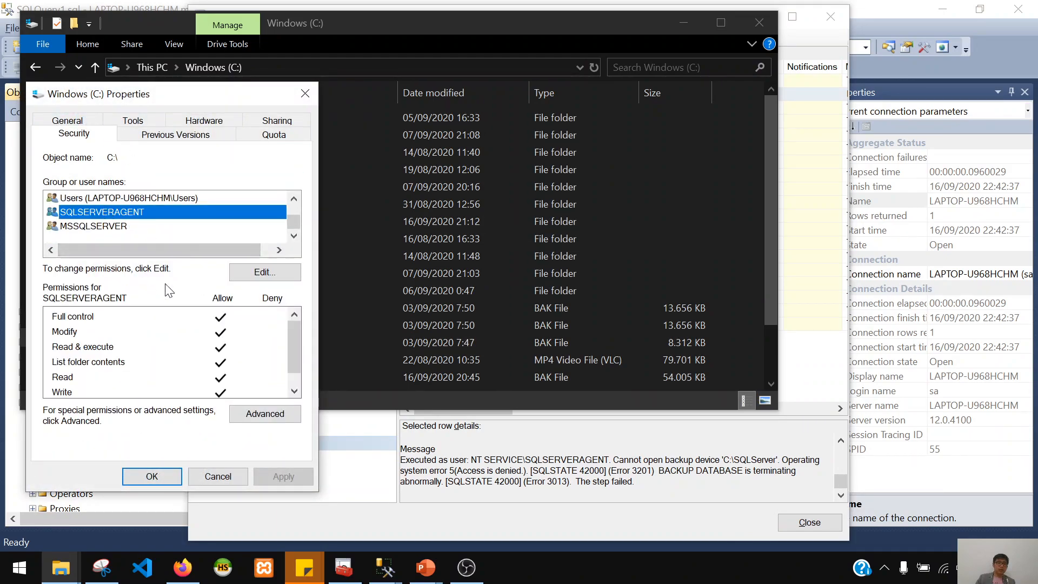
left_click(86, 226)
scroll(169, 343, "up", 1)
scroll(170, 346, "down", 1)
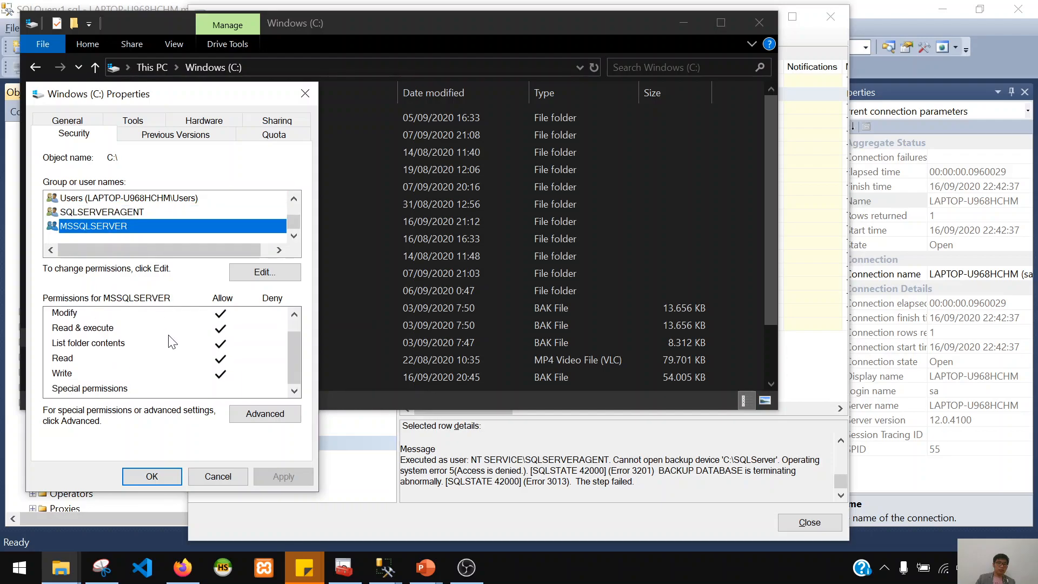
scroll(138, 233, "up", 1)
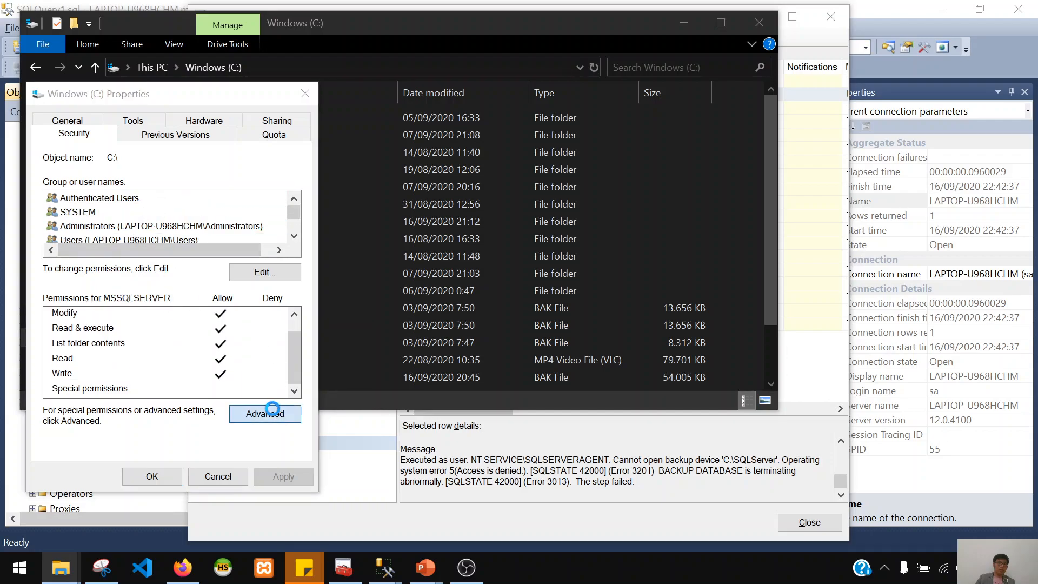
Examine the C: drive's advanced security settings, including the MSSQLSERVER entry and effective access, then close the drive's properties
left_click(271, 413)
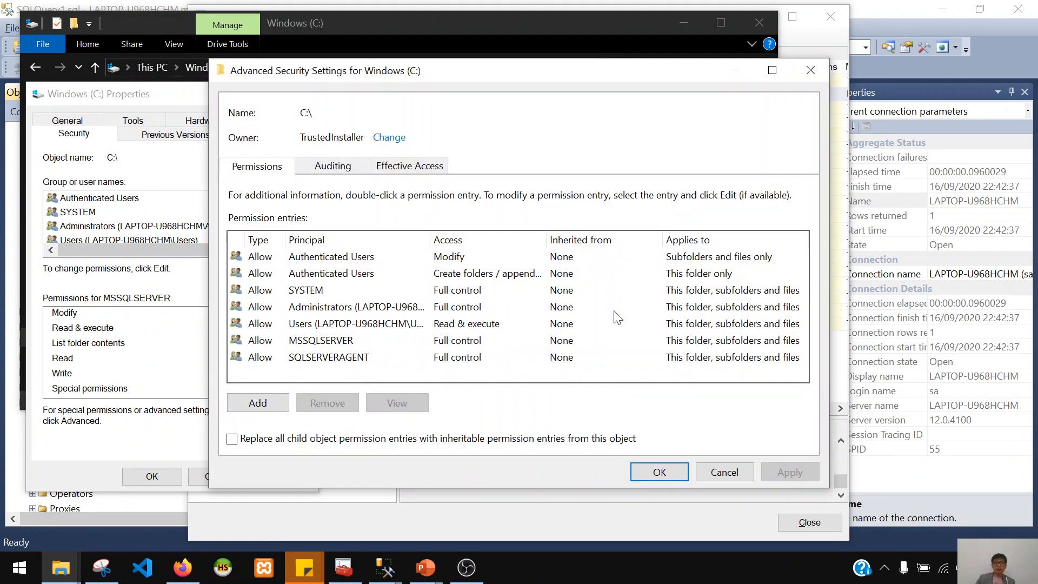
left_click(320, 343)
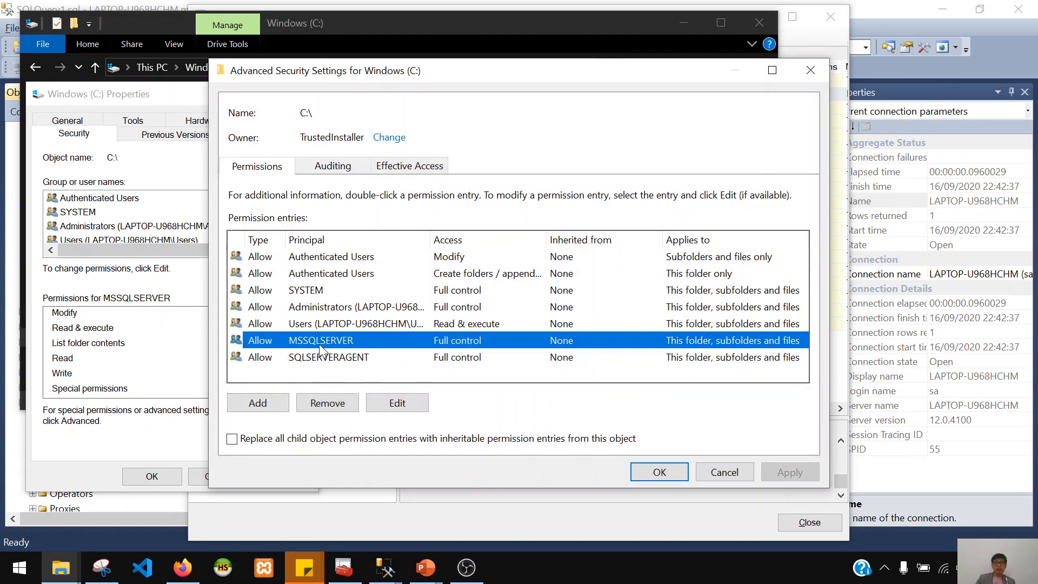
left_click(341, 168)
left_click(410, 166)
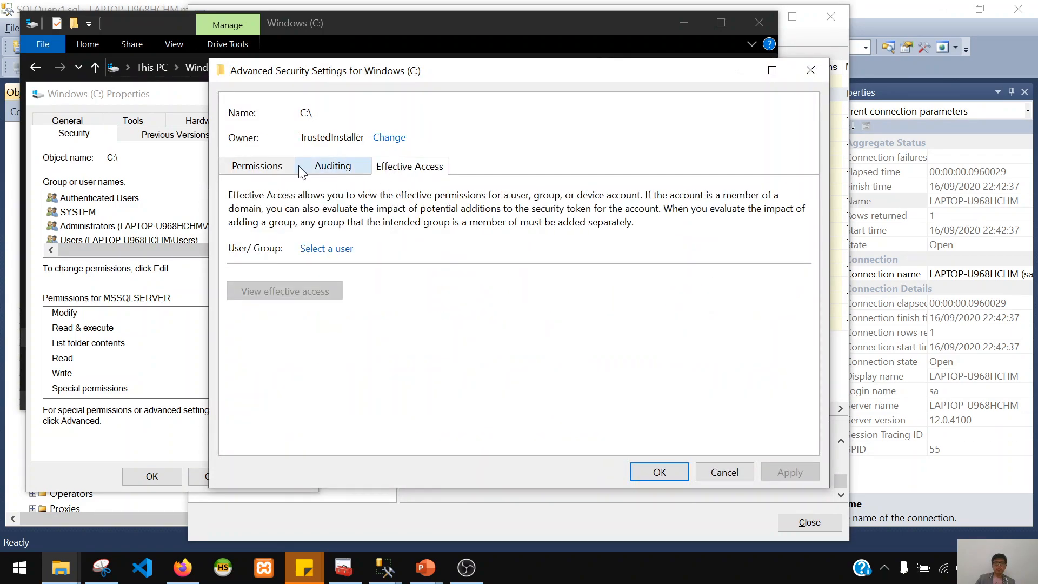
left_click(273, 167)
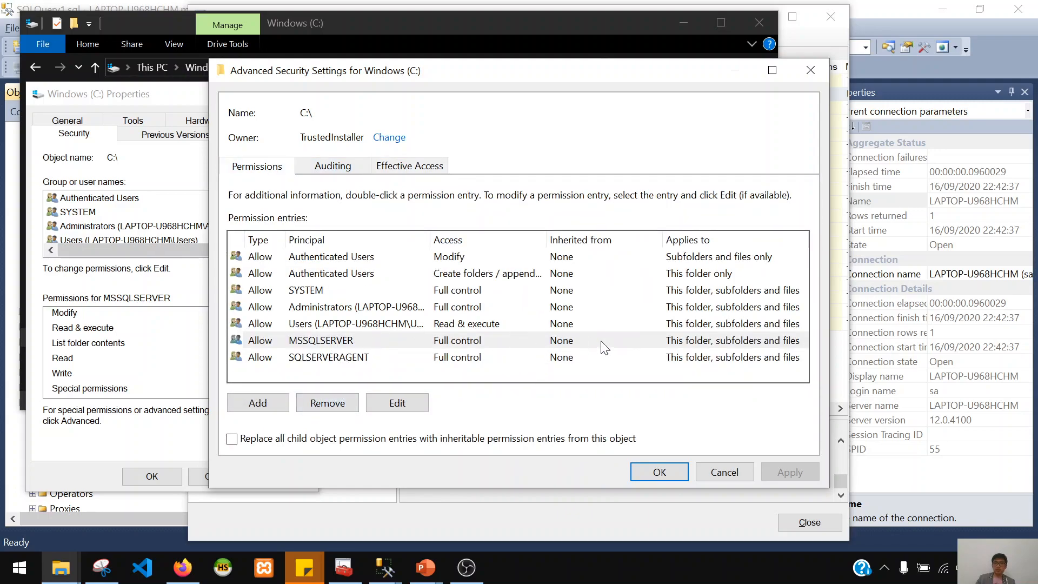
left_click(660, 472)
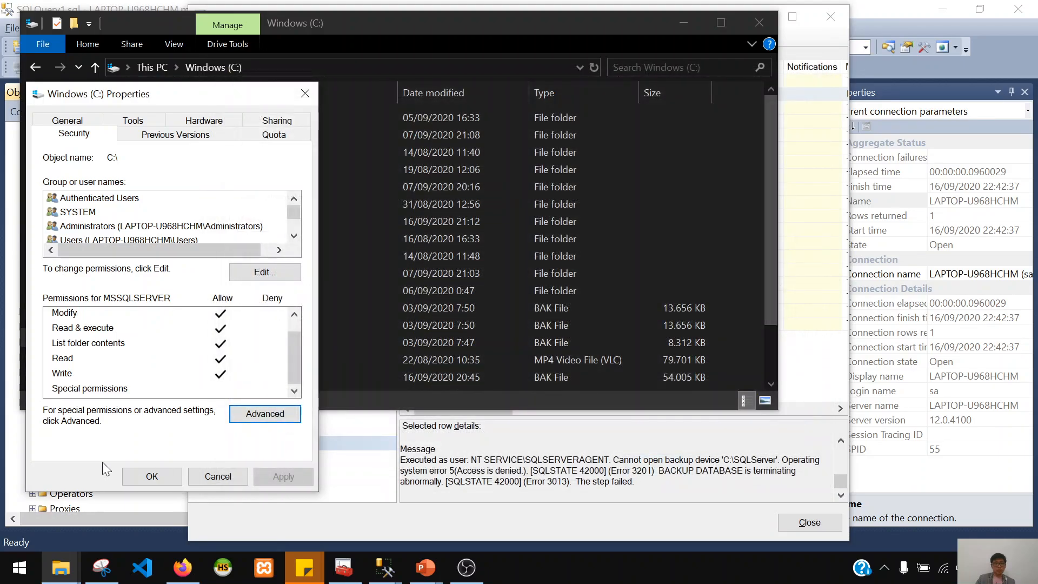
left_click(152, 476)
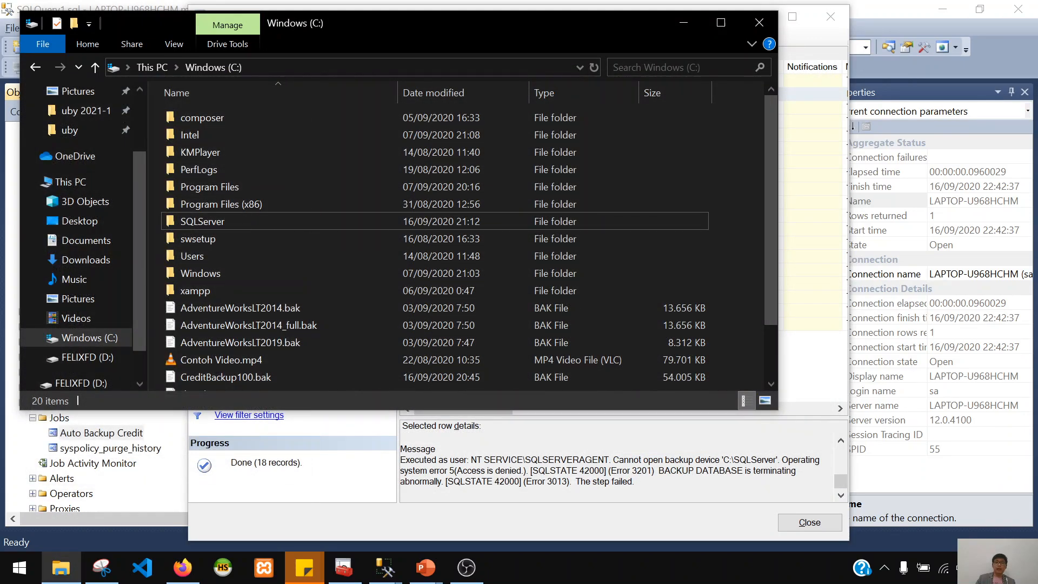
Review the job's error in the Log File Viewer, then compare the D: and C: drives in File Explorer, returning to C:
left_click(577, 470)
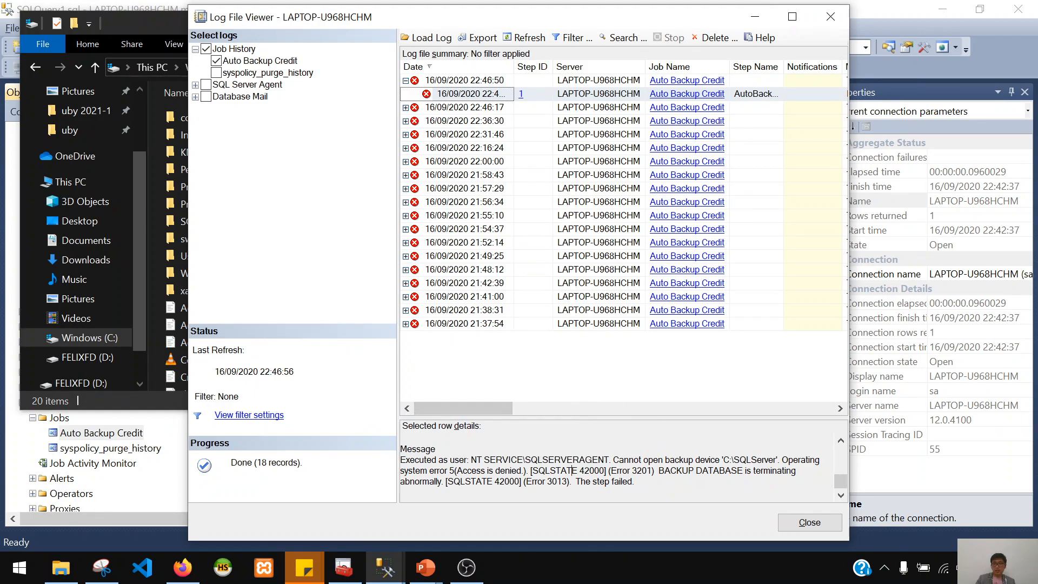
left_click_drag(134, 25, 122, 40)
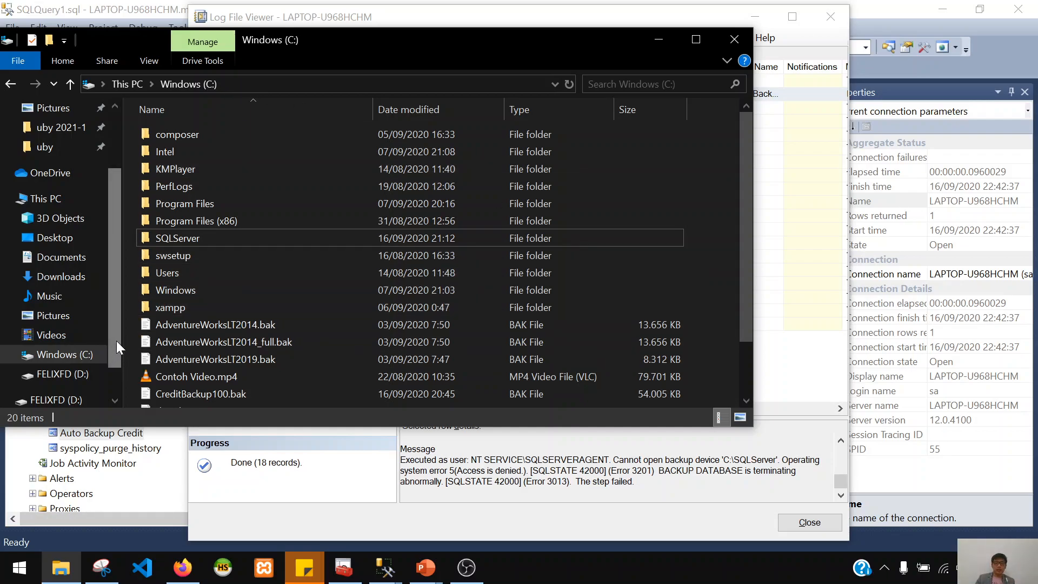
scroll(112, 372, "down", 1)
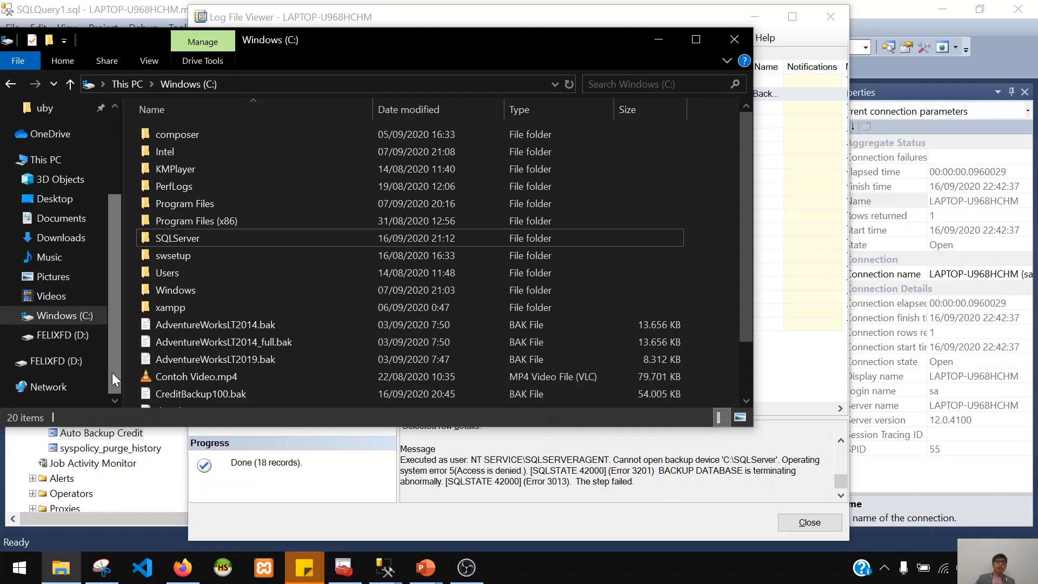
left_click(72, 319)
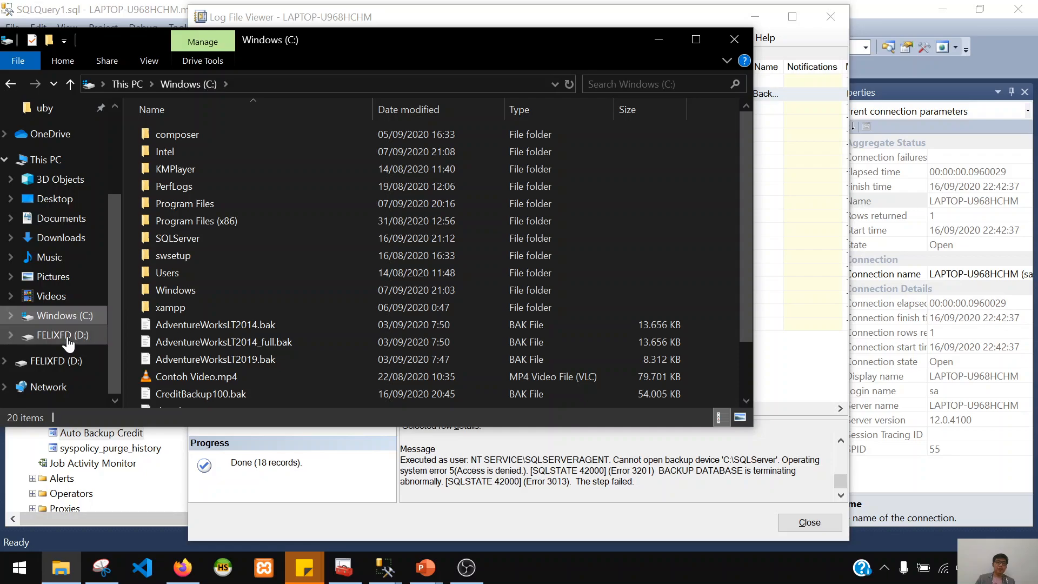
left_click(63, 336)
left_click(75, 319)
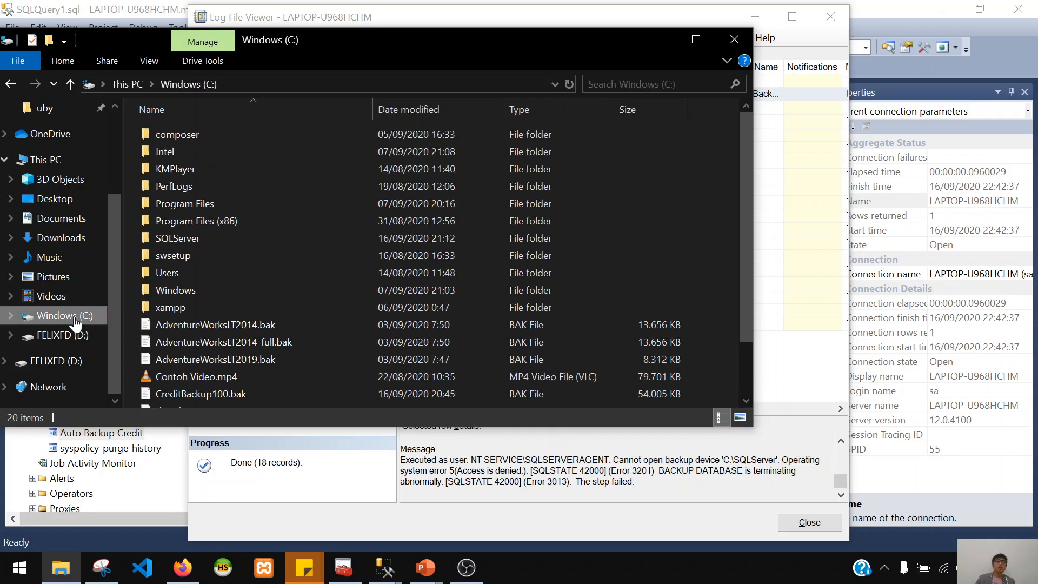
left_click(69, 336)
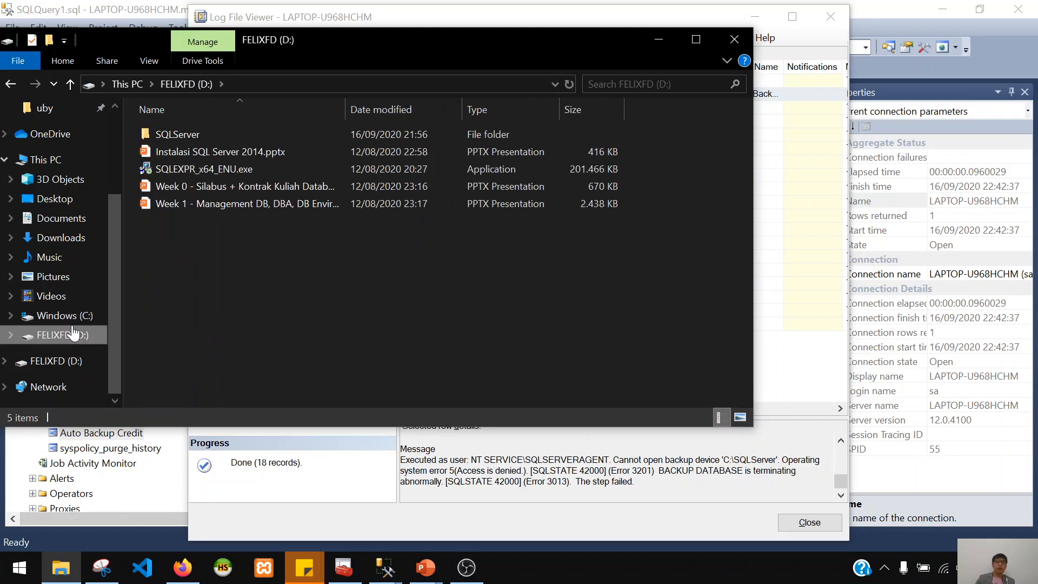
left_click(76, 322)
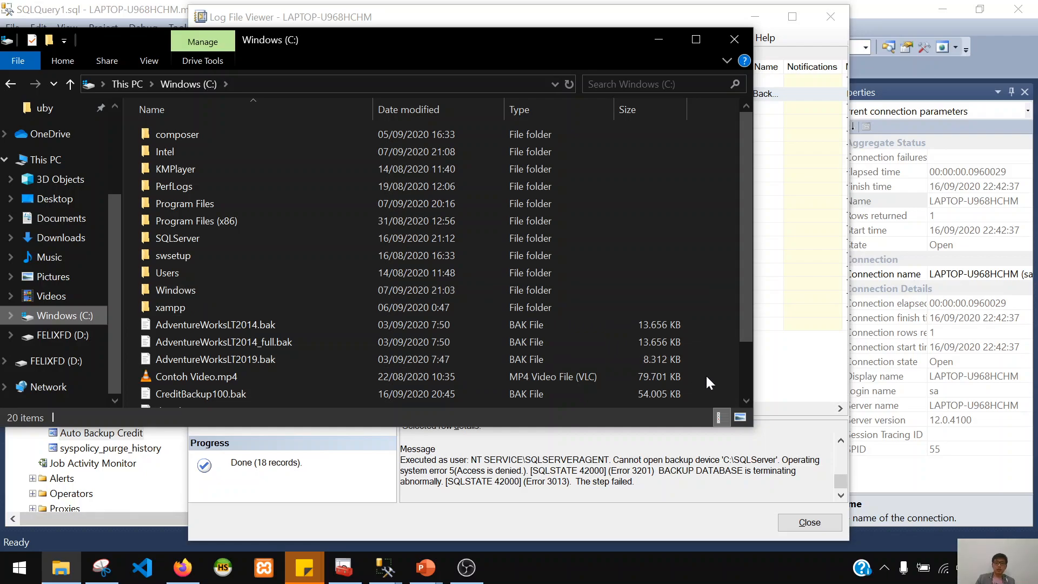
left_click(776, 382)
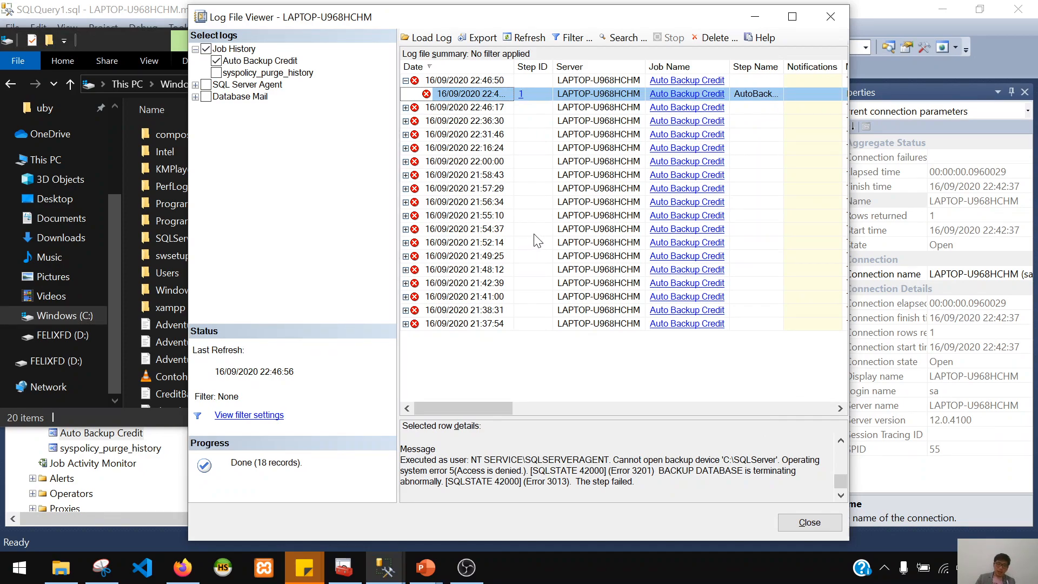
left_click(130, 36)
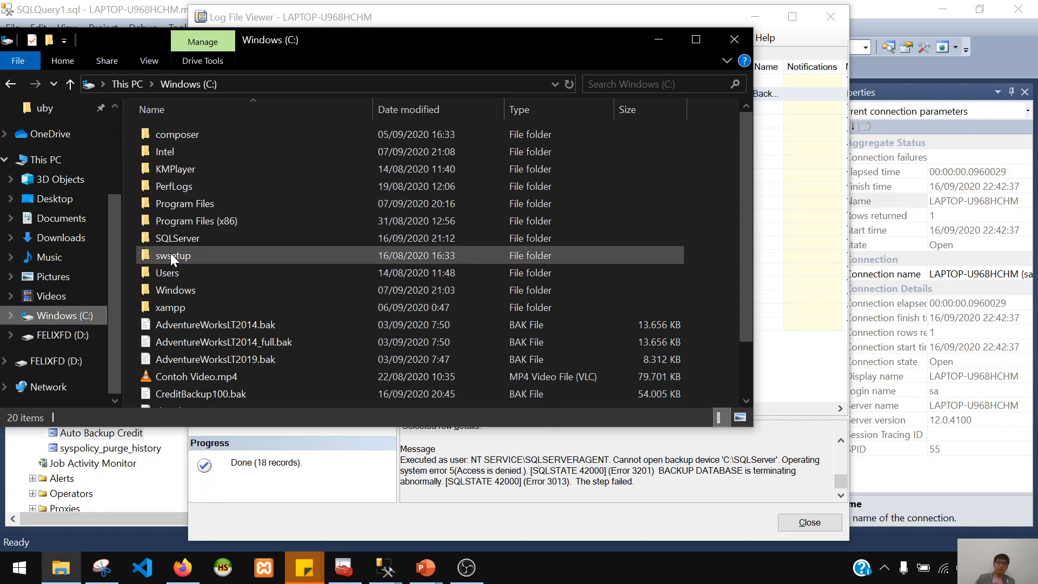
mouse_move(172, 255)
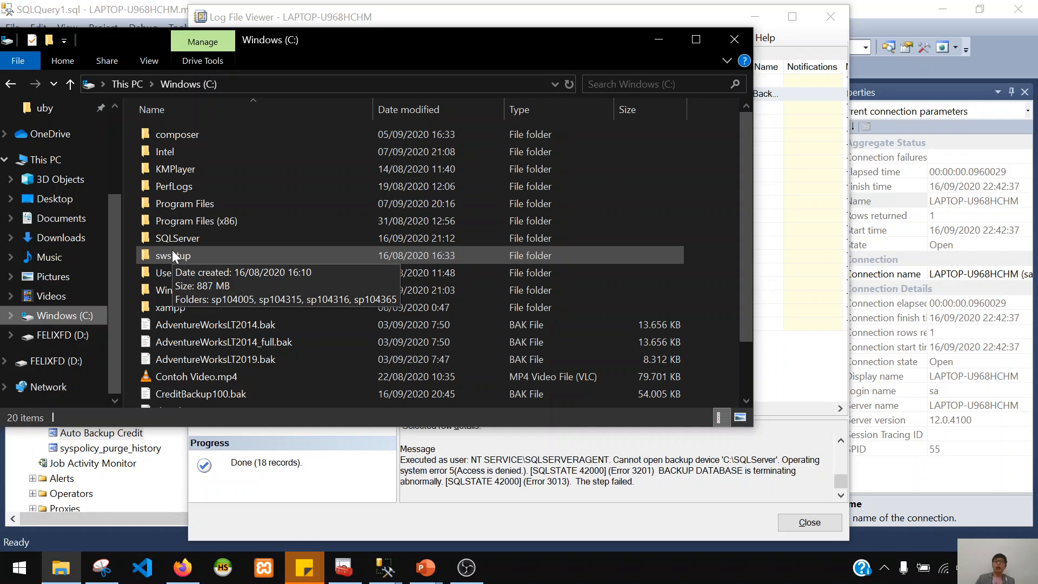
Open the db man folder inside Documents\uby 2021-1 in File Explorer and copy its full path
left_click(81, 221)
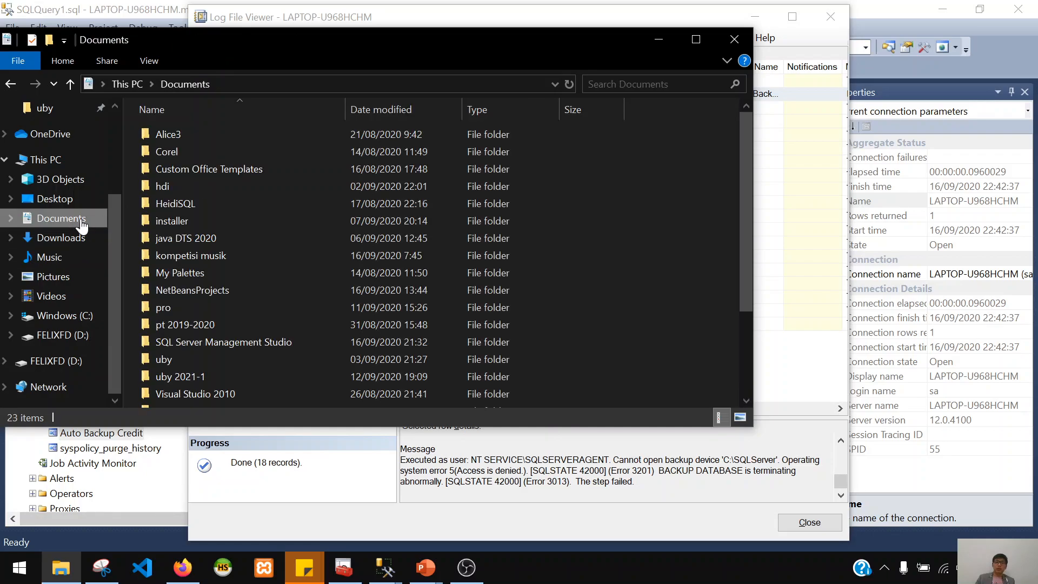
left_click(253, 83)
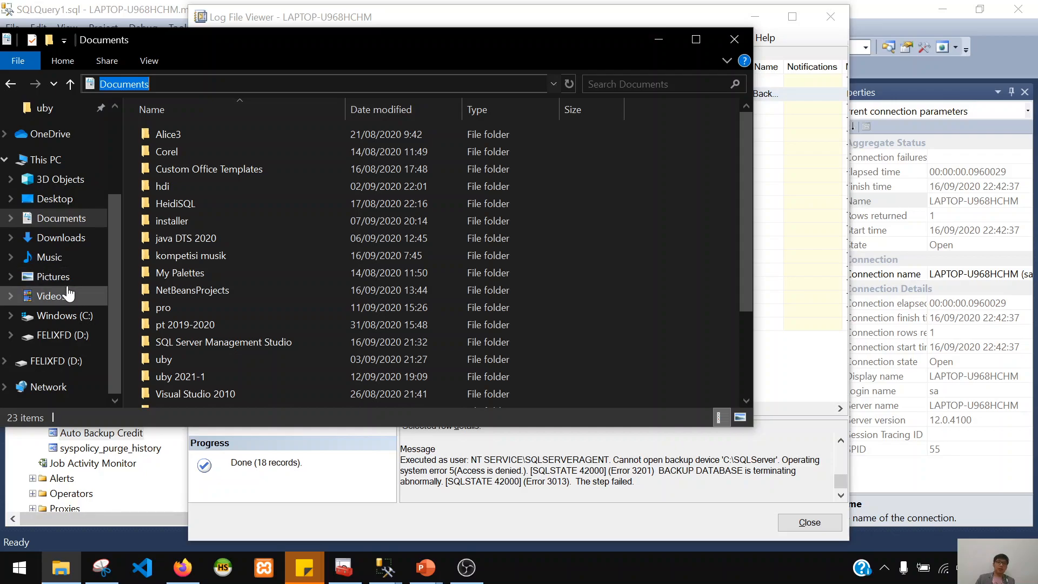
left_click(196, 287)
scroll(197, 284, "down", 3)
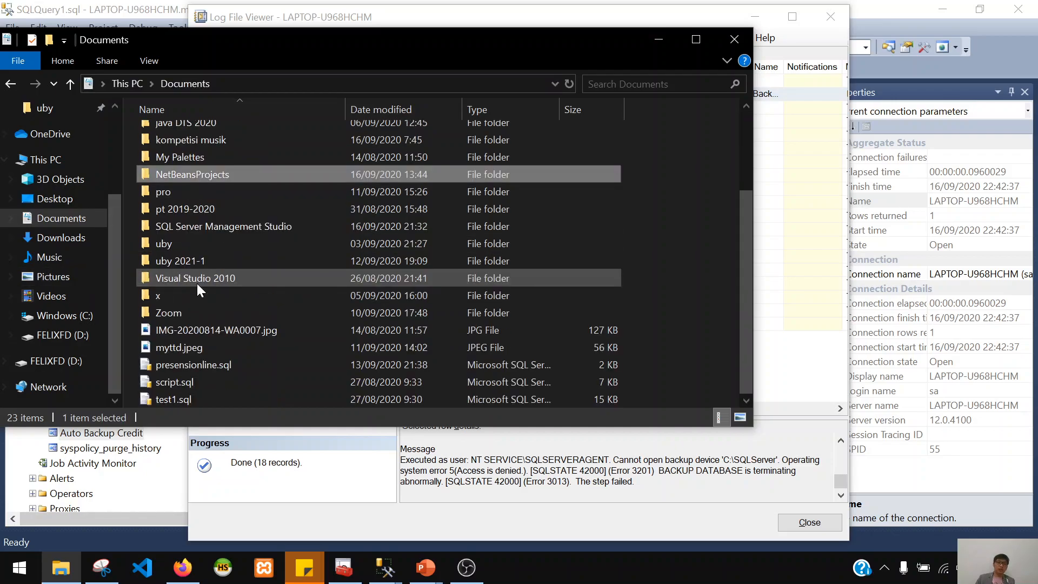
double_click(212, 258)
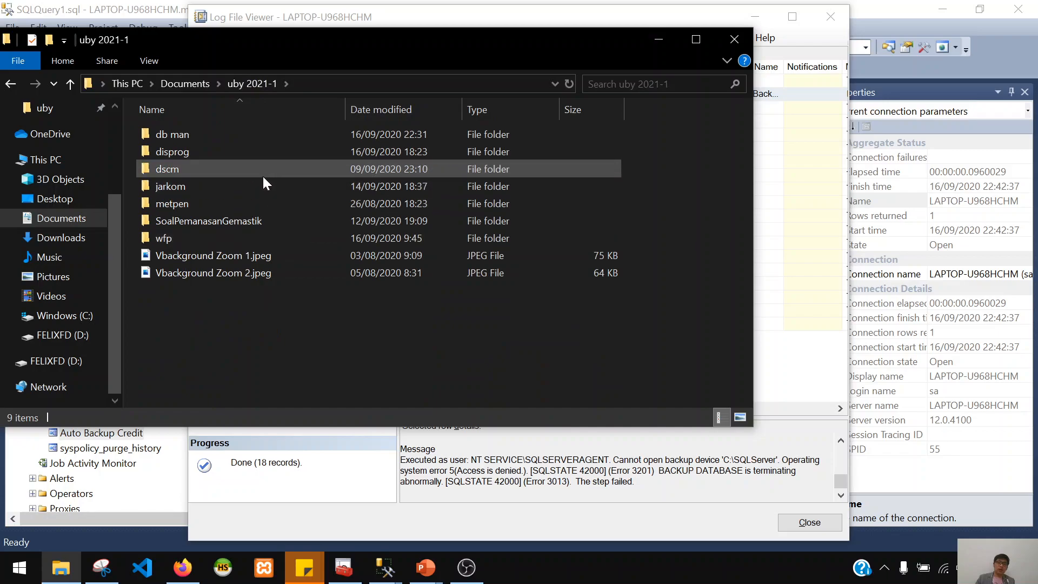
double_click(245, 133)
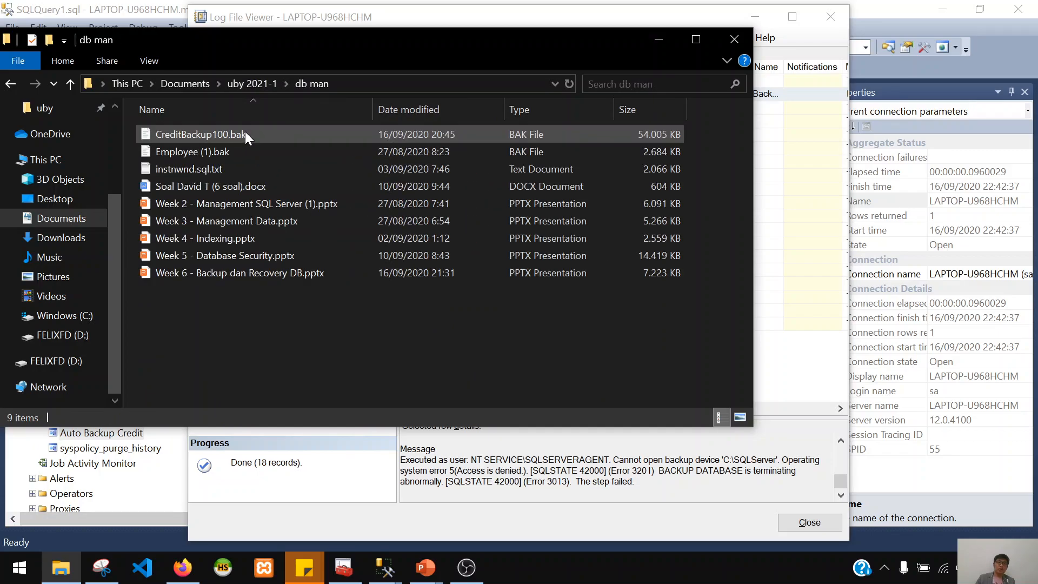
left_click(365, 82)
key("ctrl+c")
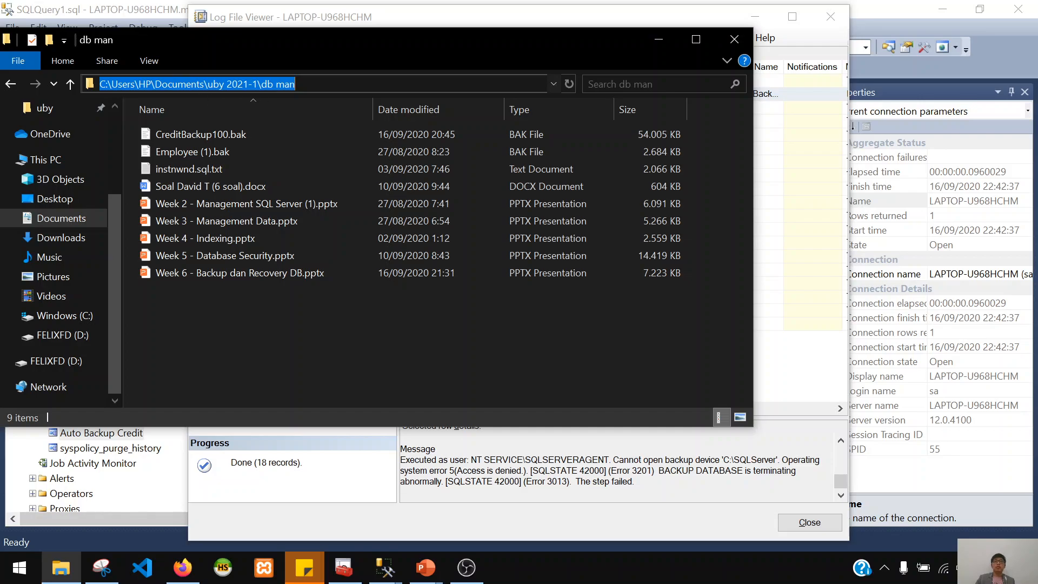
Set the backup destination in the Auto Backup Credit job's AutoBackupCredit step to C:\Users\HP\Documents\uby 2021-1\db man and save the job
left_click(792, 410)
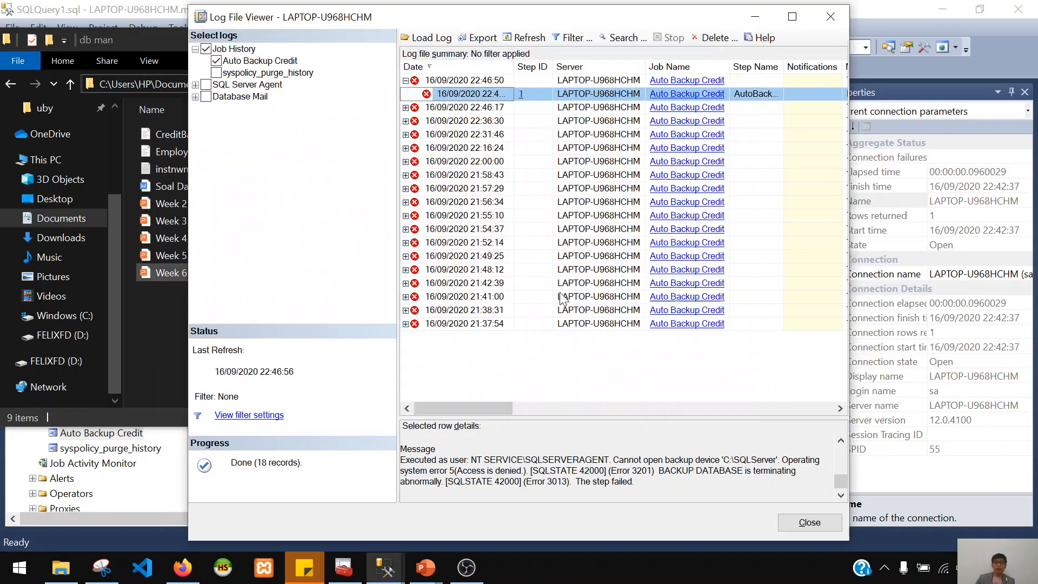
left_click(810, 522)
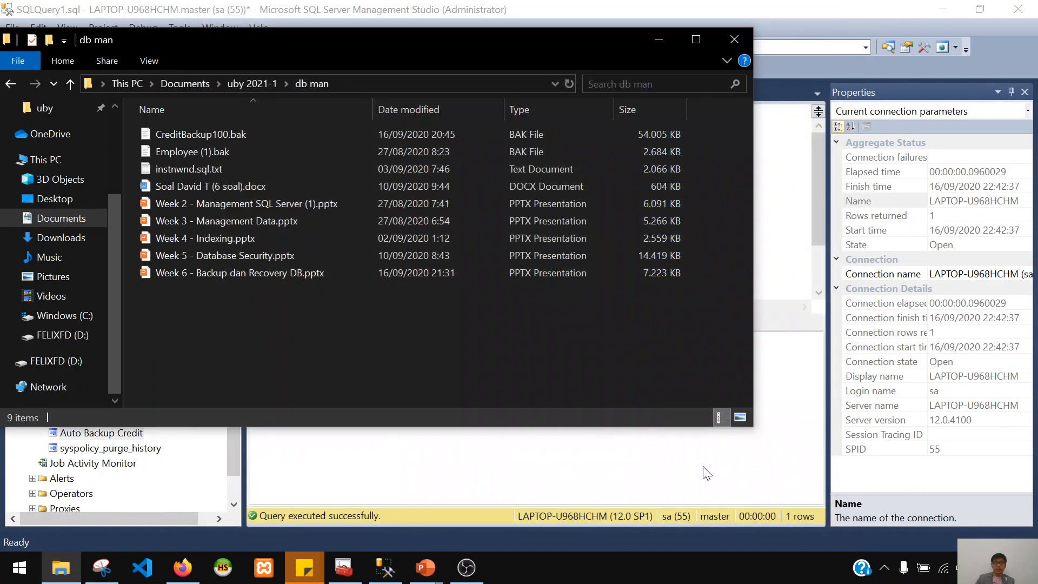
left_click(580, 488)
right_click(128, 432)
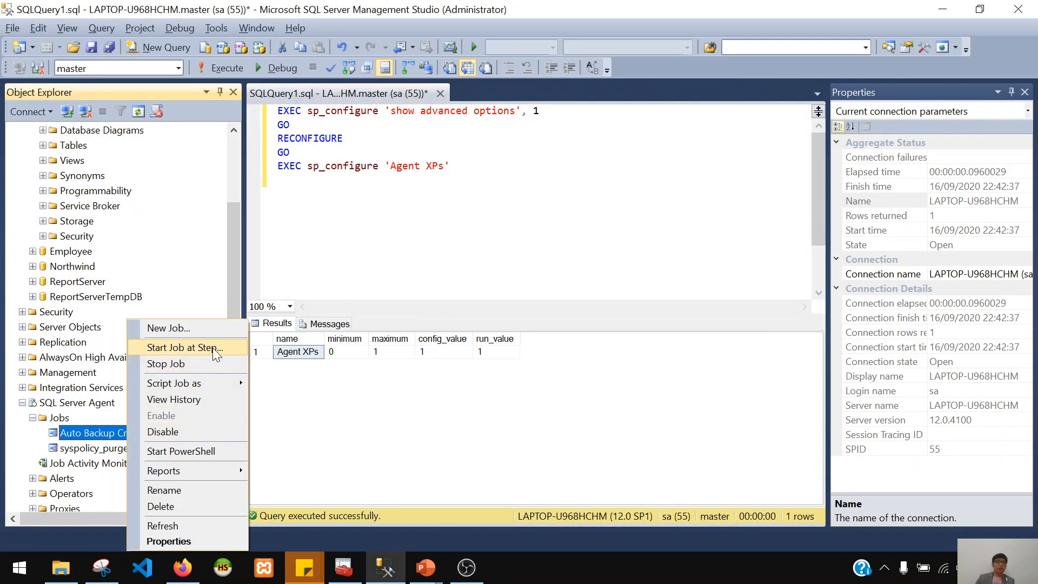
left_click(90, 433)
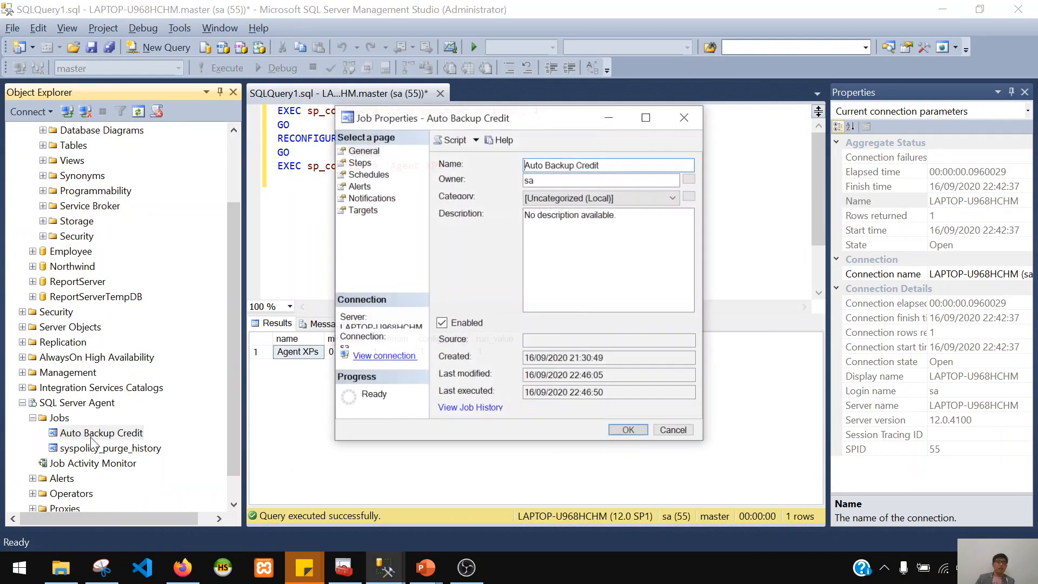
left_click(360, 163)
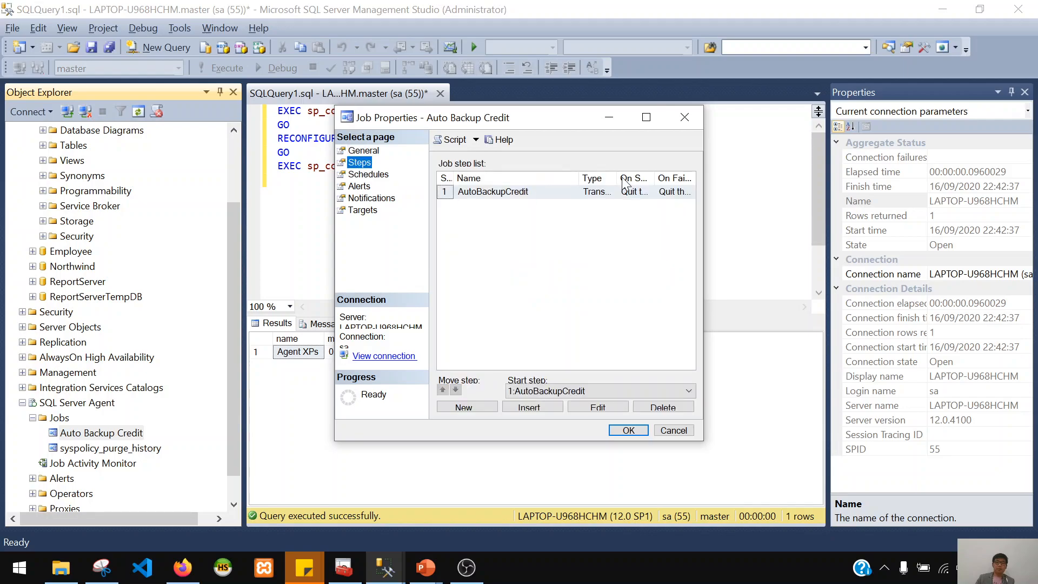
double_click(556, 193)
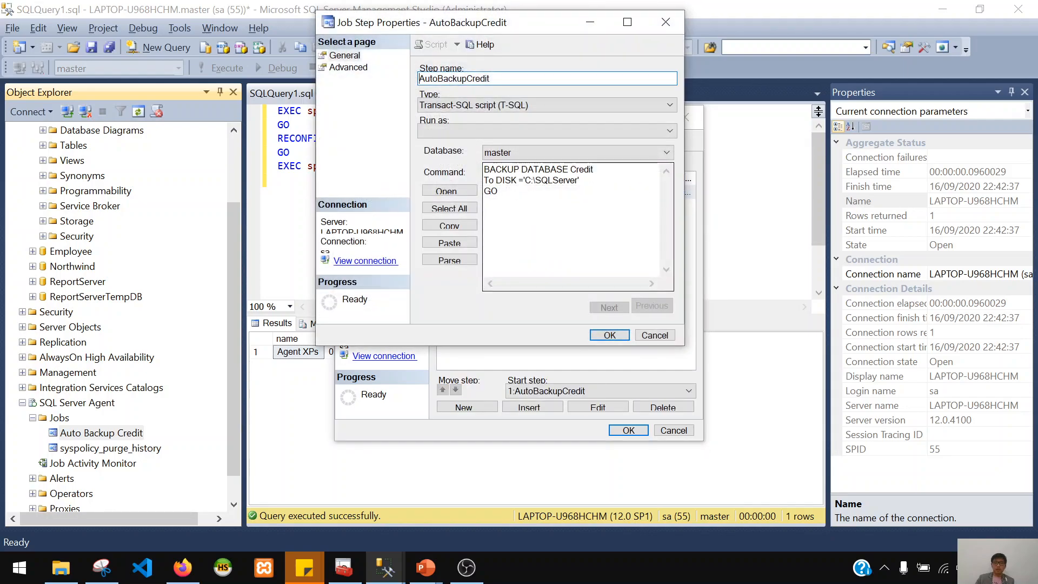
left_click_drag(579, 180, 532, 180)
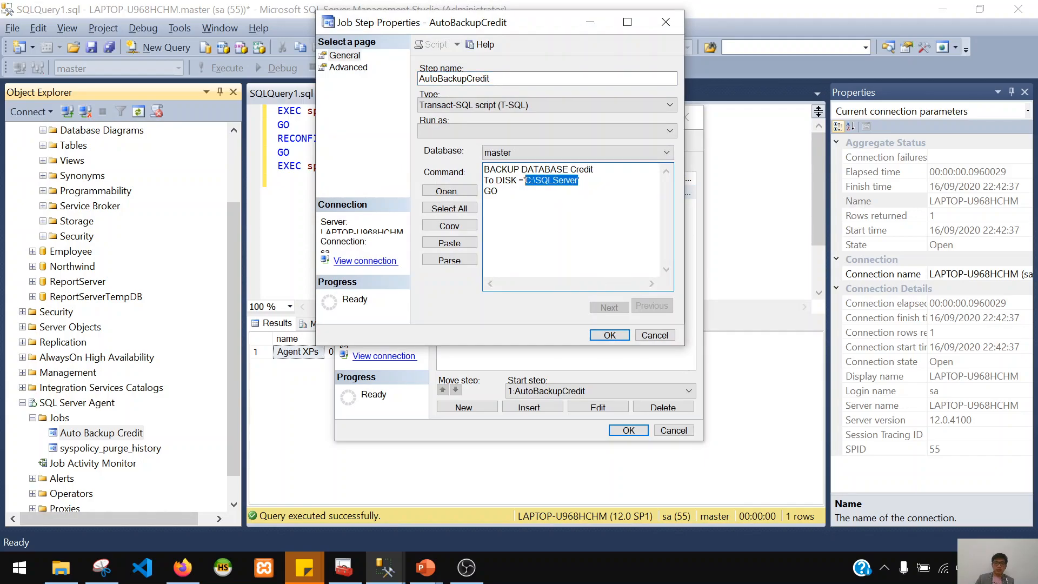
key("ctrl+v")
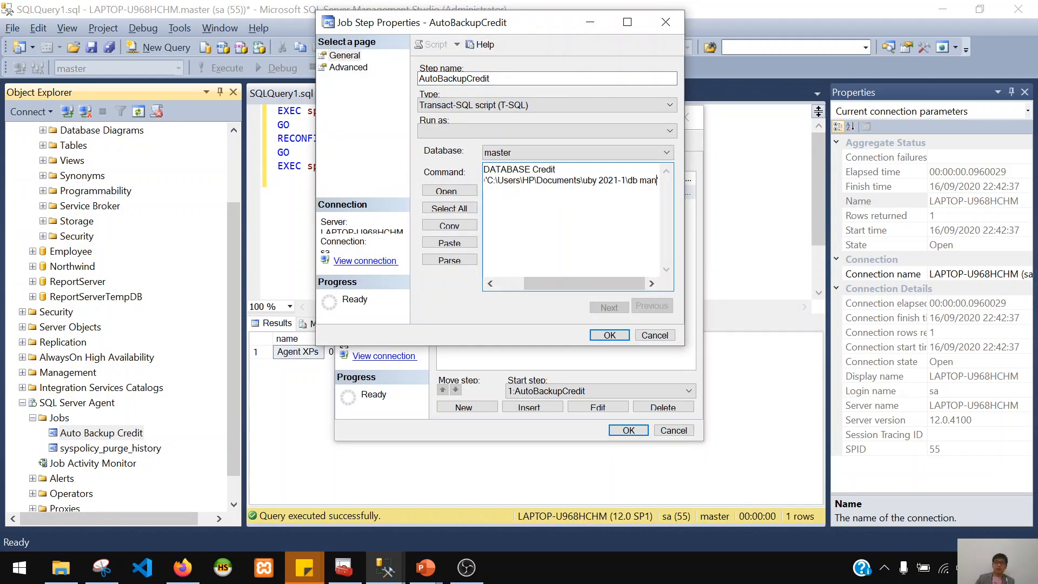
left_click(609, 335)
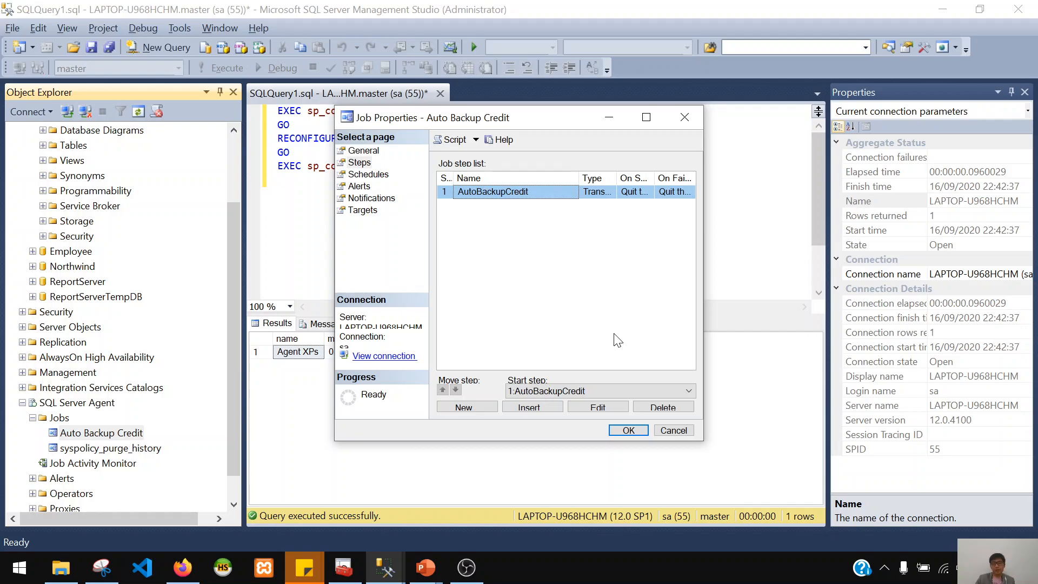
left_click(618, 433)
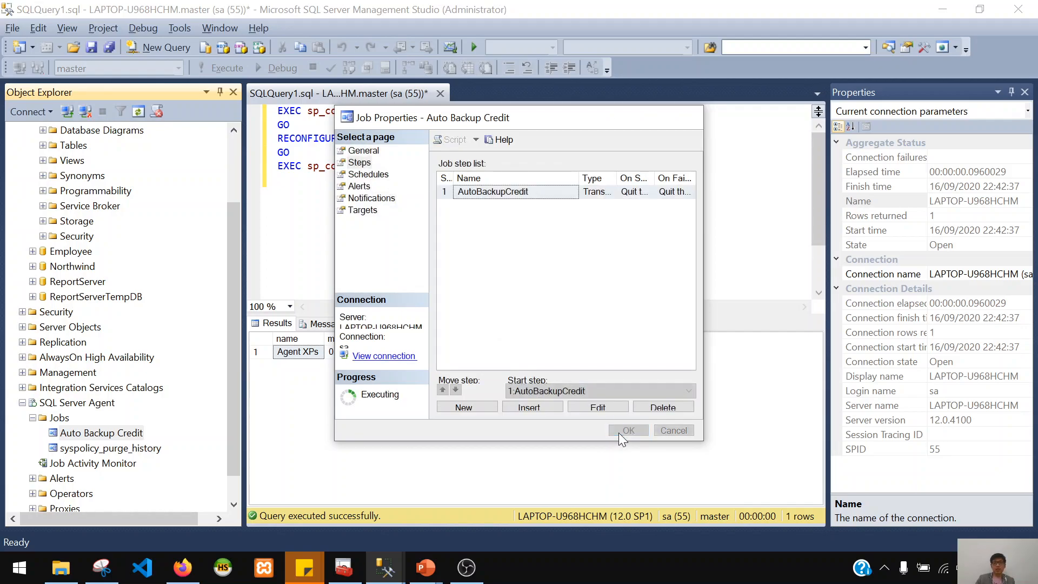
Start the Auto Backup Credit job, select its execution result, and close the Start Jobs dialog
right_click(116, 441)
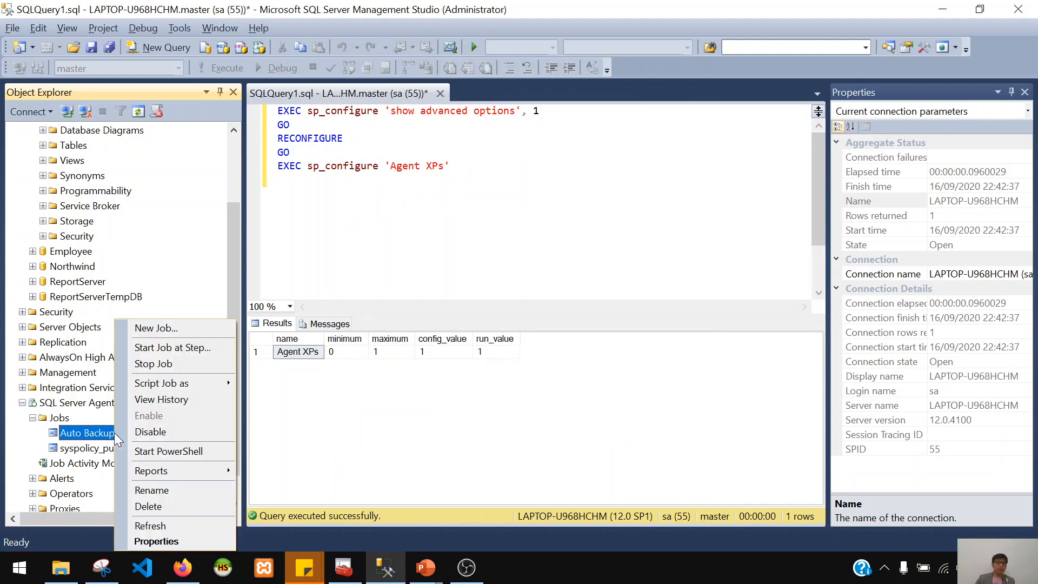
left_click(206, 349)
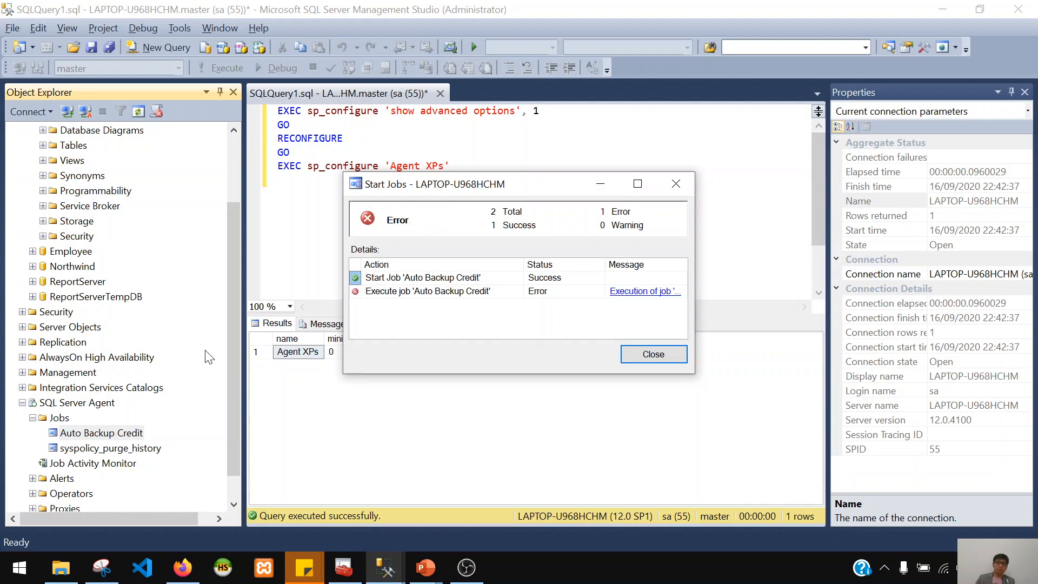
left_click(576, 295)
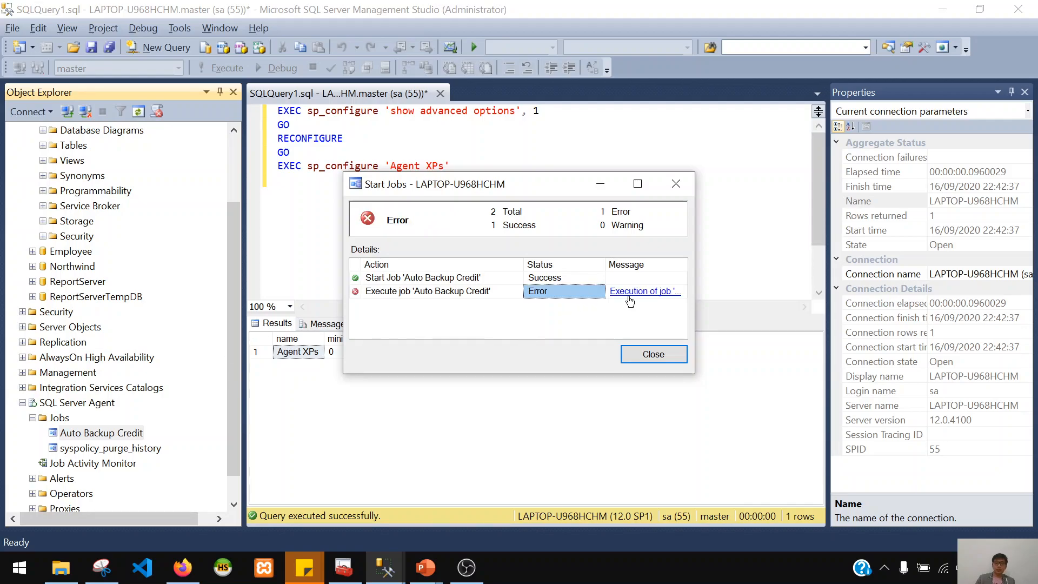
left_click(677, 185)
View the Auto Backup Credit job's history and read the message of the latest run's AutoBackupCredit step
right_click(77, 427)
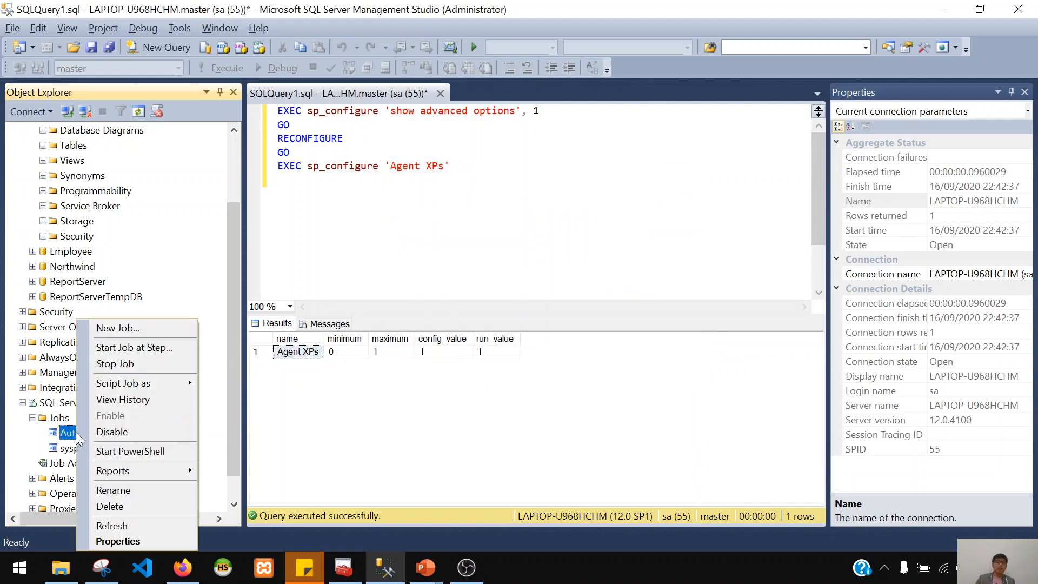
left_click(144, 400)
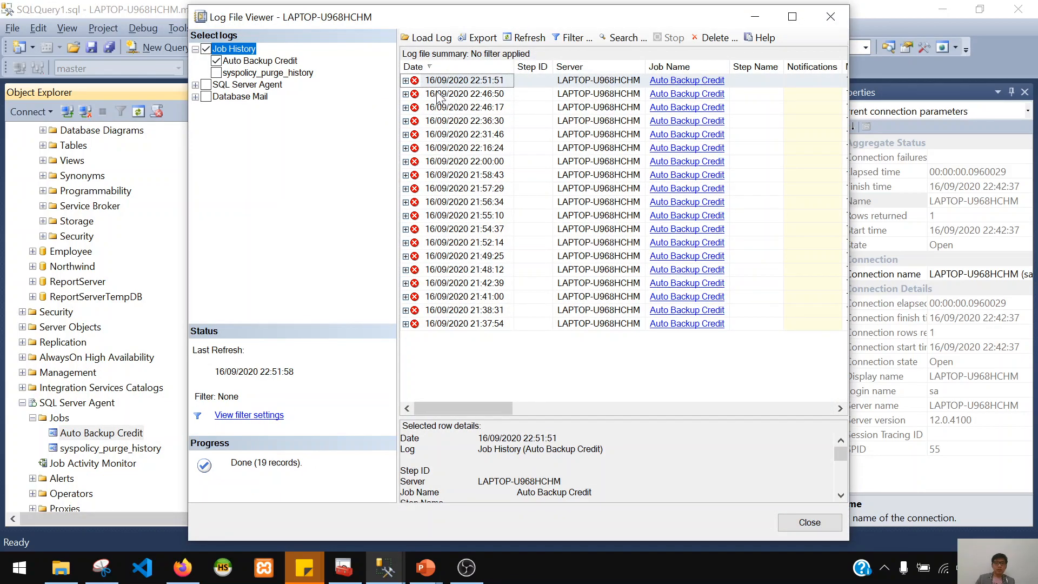
left_click(406, 81)
left_click(461, 95)
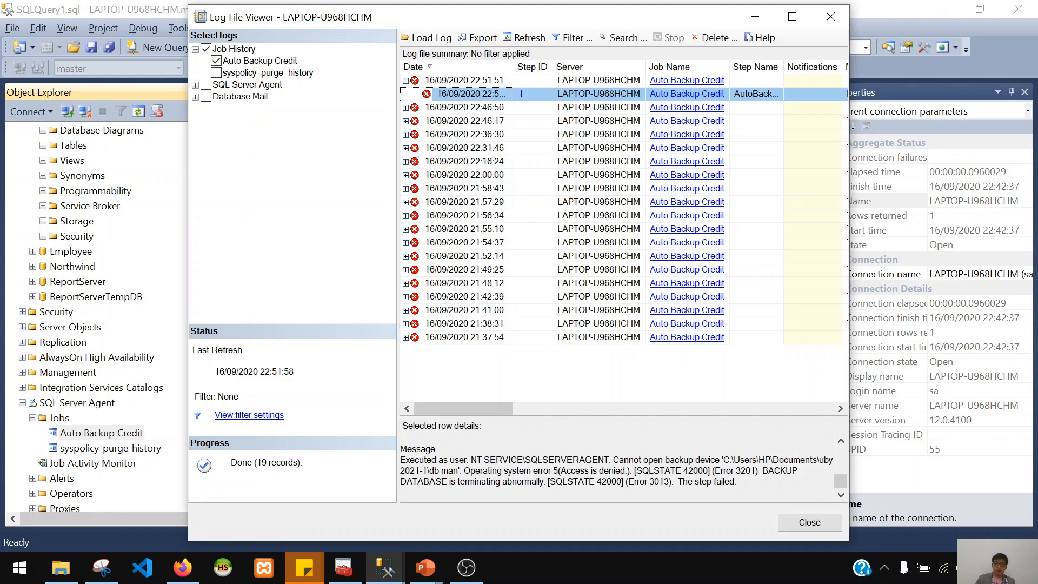
Switch to SQL Server Configuration Manager, check the log-on accounts of SQL Server Agent and SQL Server (MSSQLSERVER), and return to the log
left_click(344, 568)
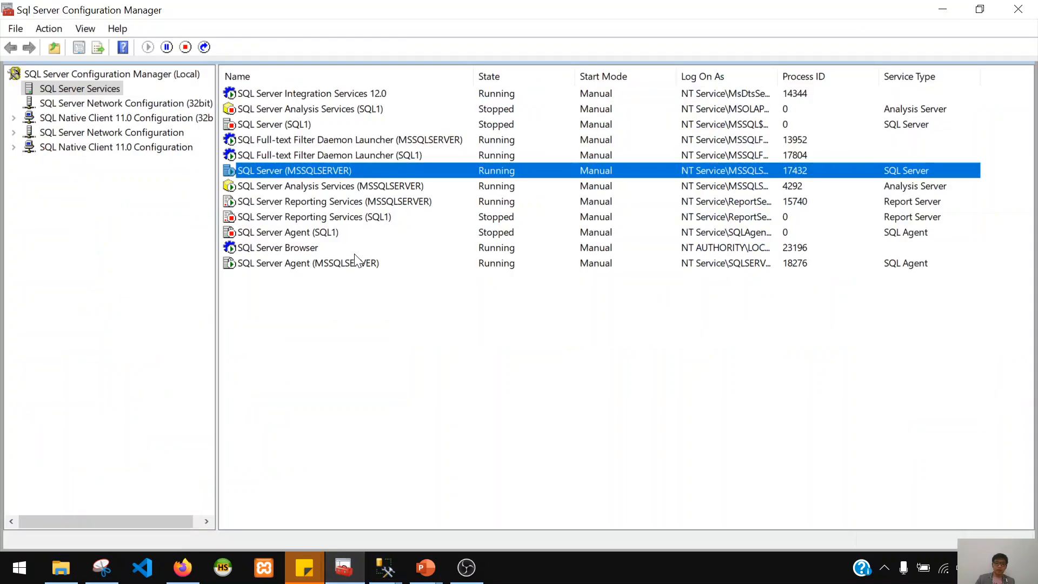
left_click(331, 265)
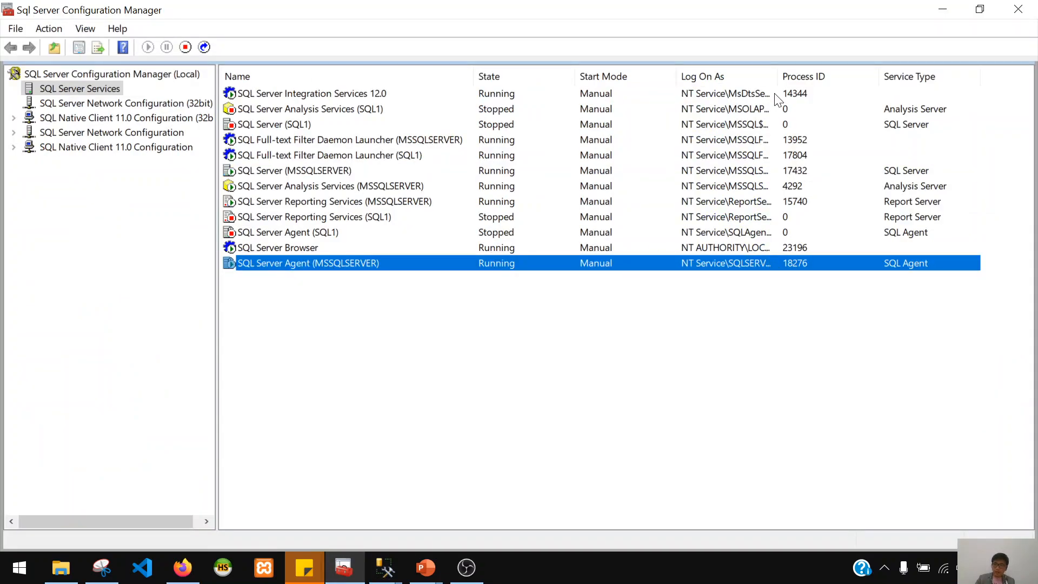
double_click(777, 74)
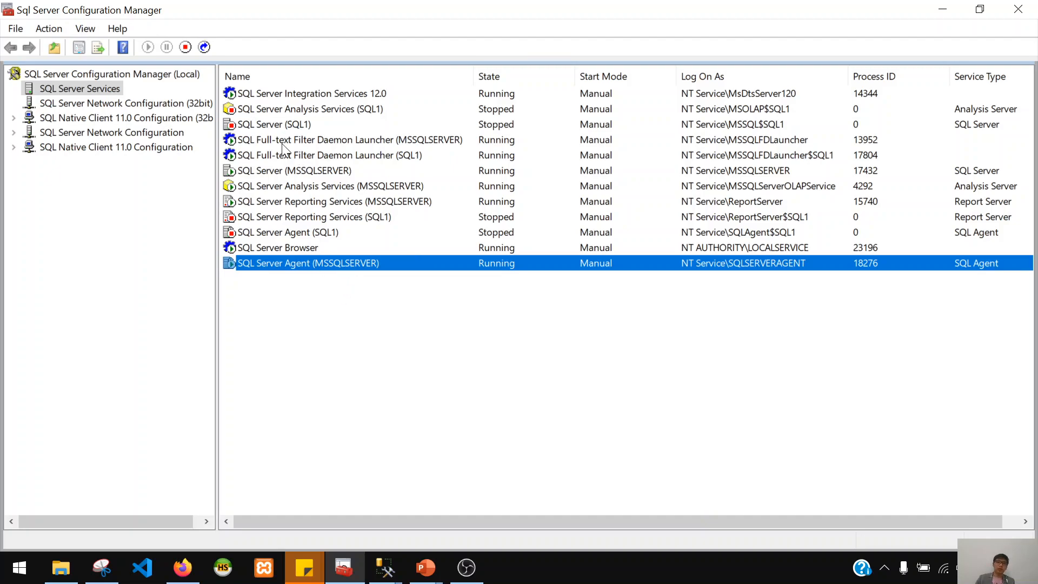
left_click(276, 170)
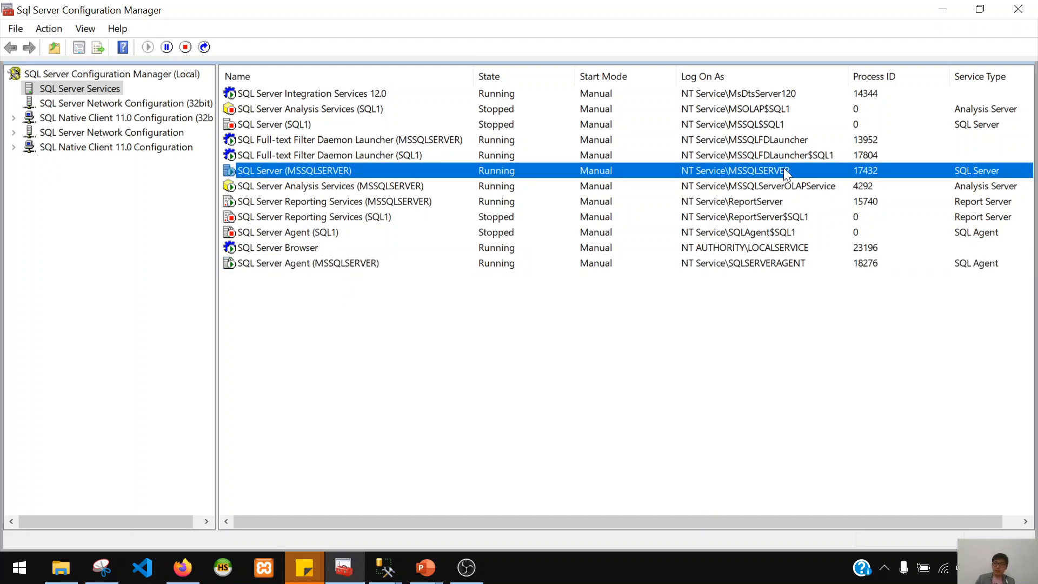
key("alt+Tab")
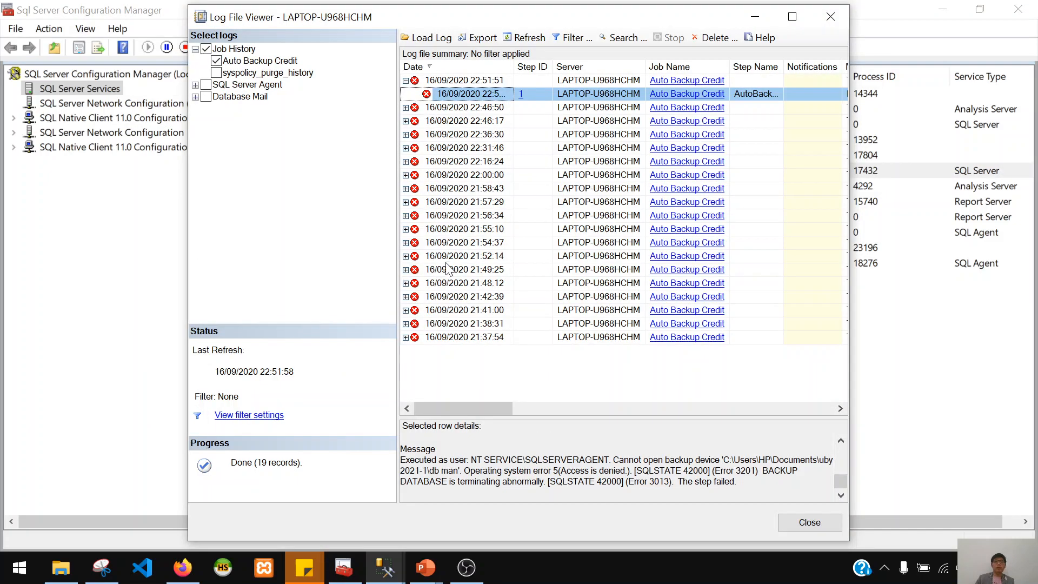
Switch to the db man folder in File Explorer, open its security permissions for editing, and start adding a user or group
key("alt+Tab")
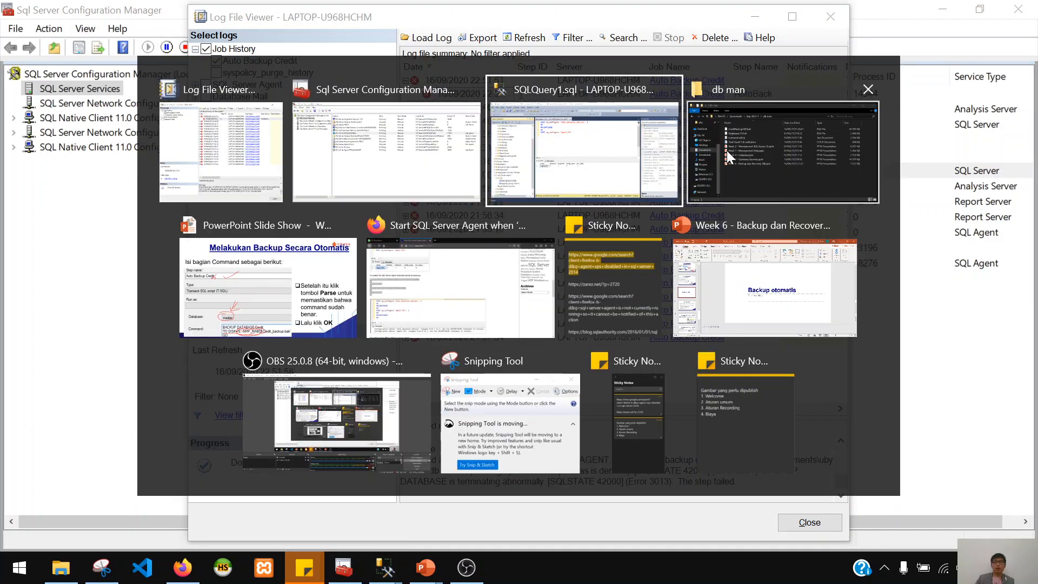
left_click(708, 155)
right_click(314, 335)
left_click(357, 323)
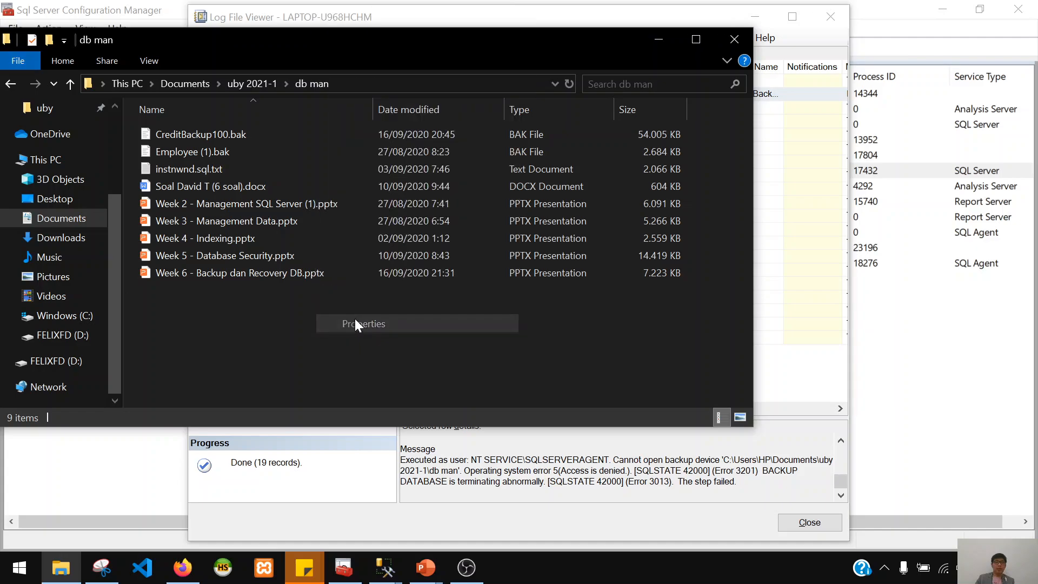
left_click(112, 139)
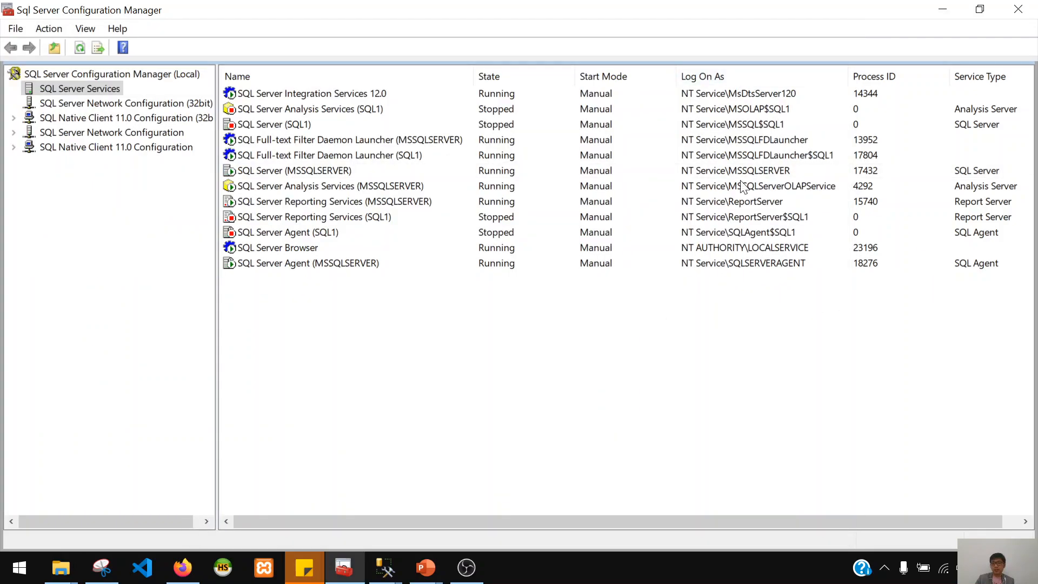
key("alt+Tab")
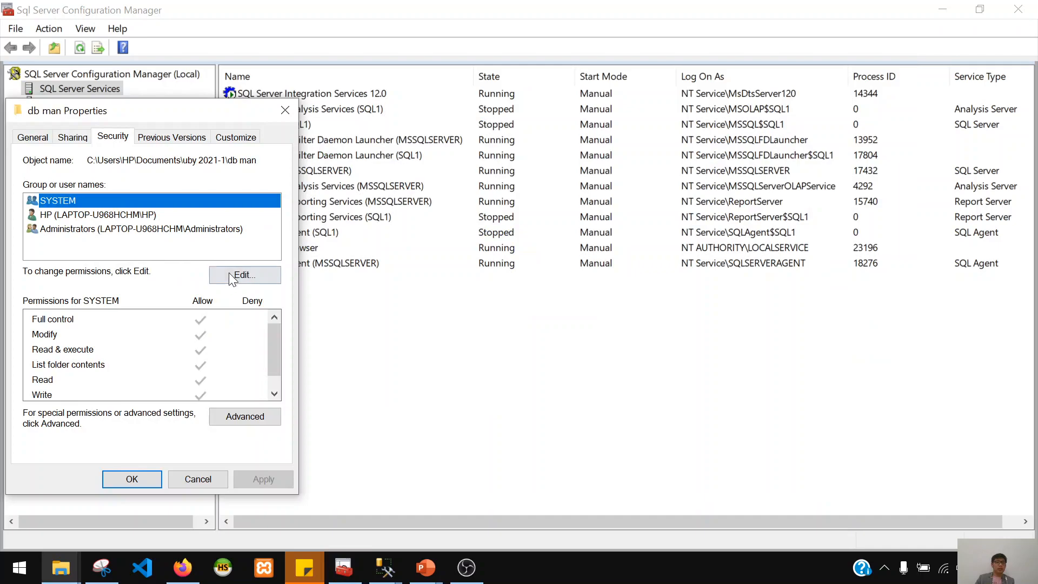
left_click(229, 273)
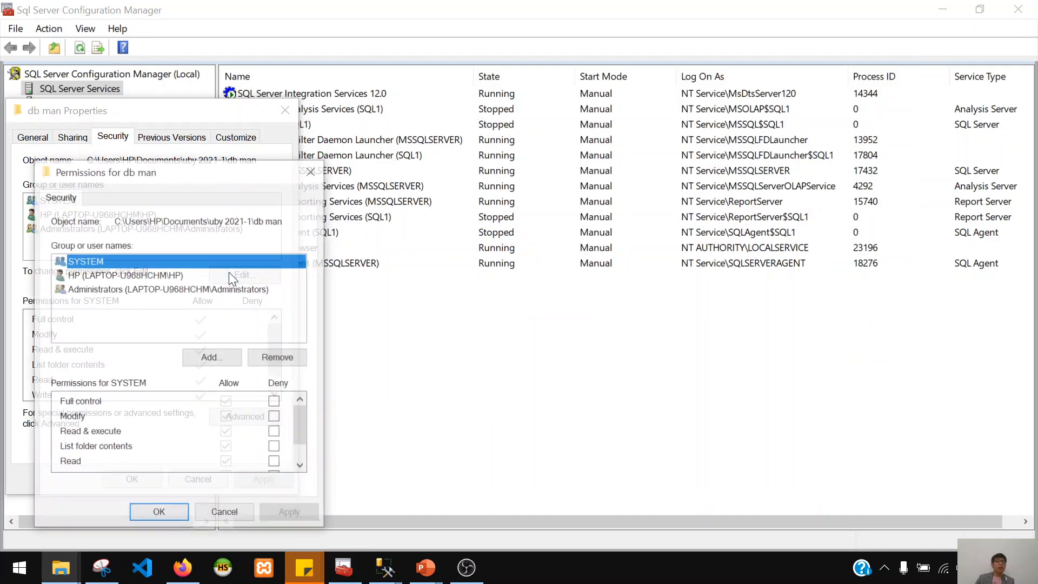
left_click(212, 357)
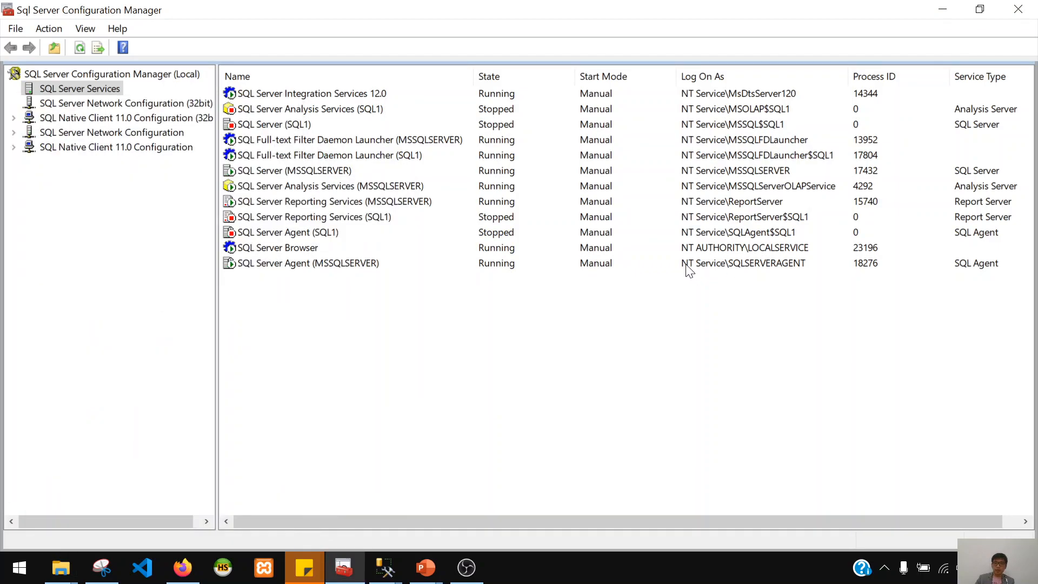
In SQL Server Configuration Manager, open the SQL Server Agent (MSSQLSERVER) service's properties and copy its log-on account name
left_click(728, 259)
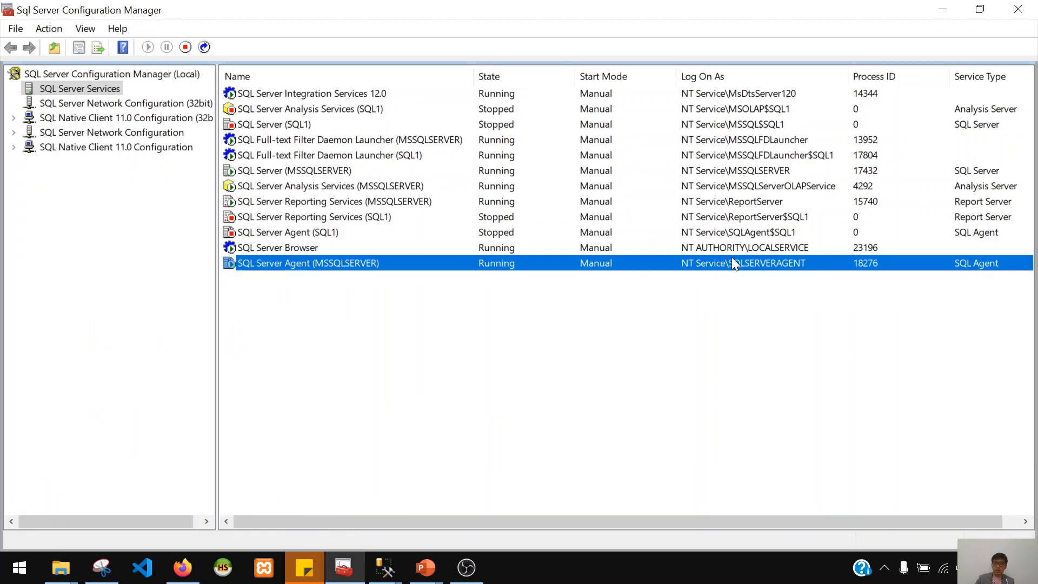
right_click(745, 261)
left_click(797, 366)
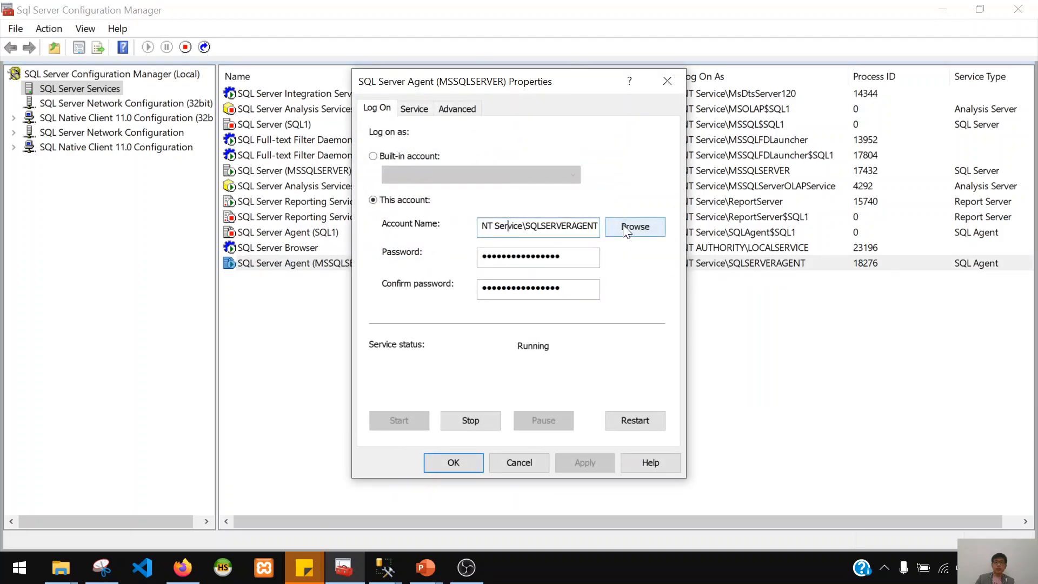
left_click(597, 227)
key("ctrl+a")
key("ctrl+c")
Return to the db man permissions, add the account NT Service\SQLSERVERAGENT, and select it in the list
key("alt+Tab")
key("alt+Tab")
key("alt+Tab")
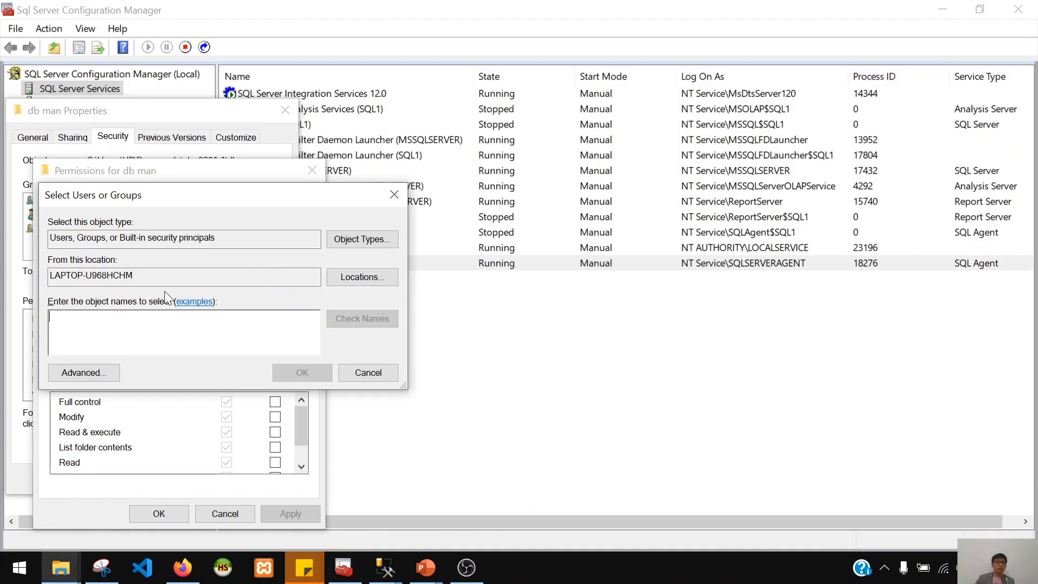
key("ctrl+v")
left_click(301, 371)
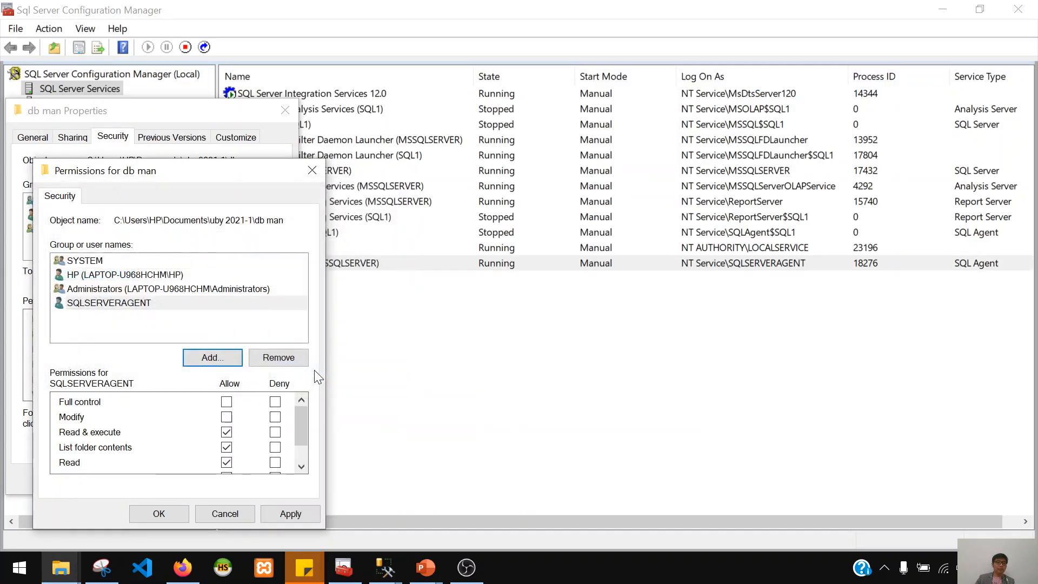
left_click(167, 301)
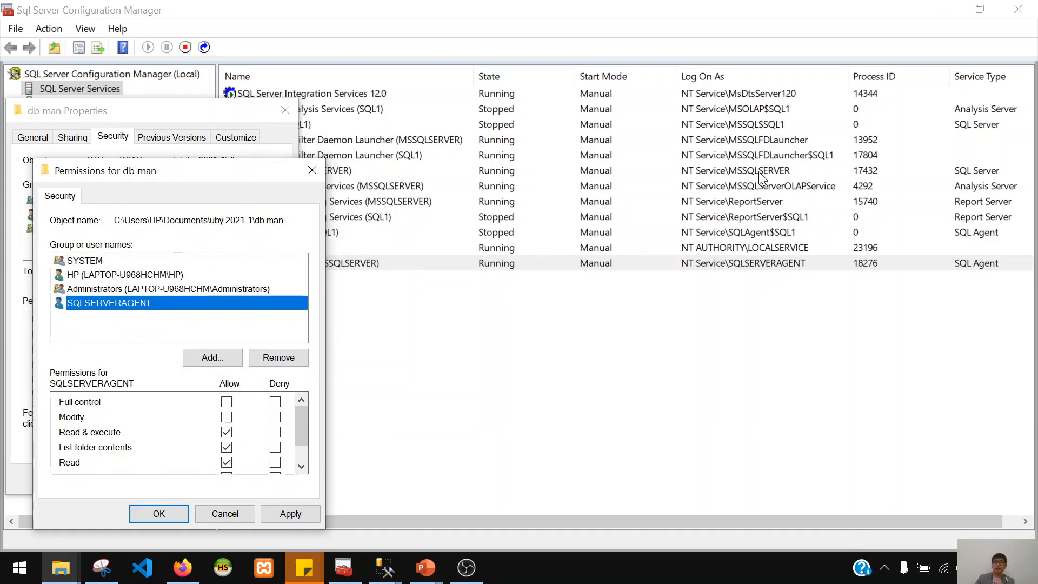
Copy the log-on account name from the SQL Server (MSSQLSERVER) service's properties in Configuration Manager and dismiss the dialog without changes
left_click(759, 172)
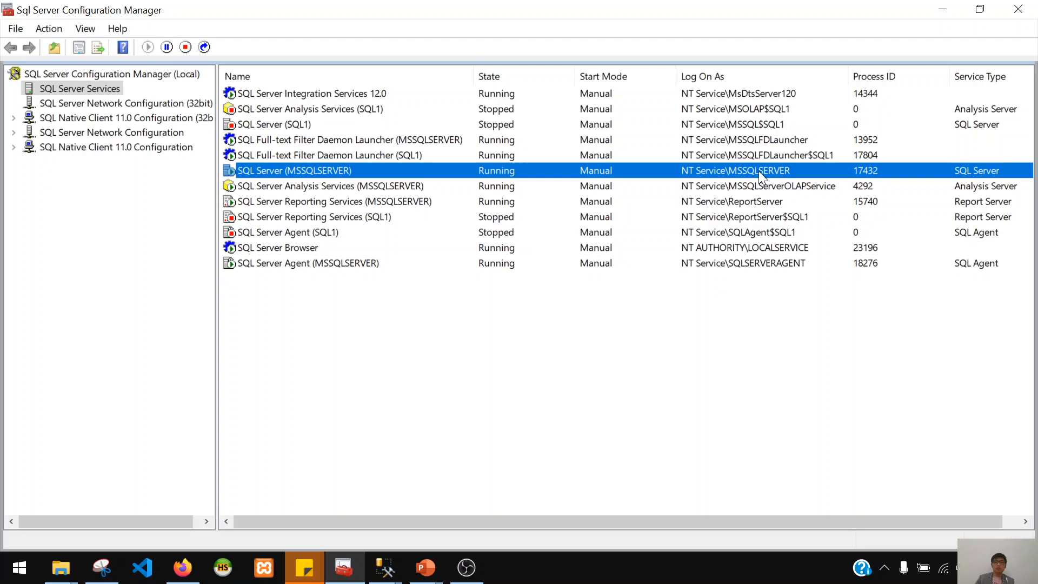
key("alt+Tab")
double_click(759, 172)
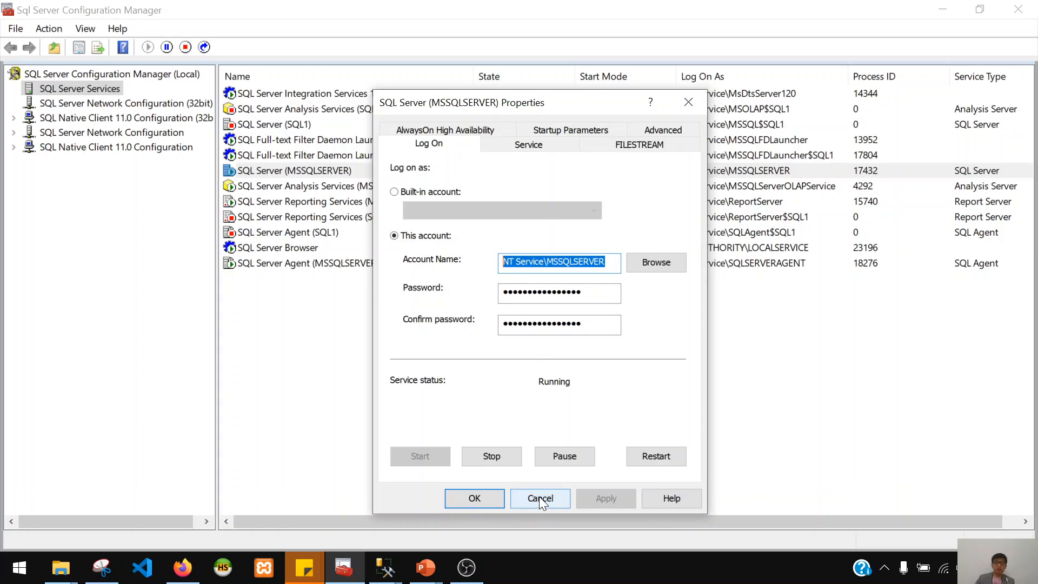
left_click(540, 498)
Add NT Service\MSSQLSERVER to the db man folder's permissions, choosing MSSQLSERVER from the matching names
key("alt+Tab")
left_click(212, 356)
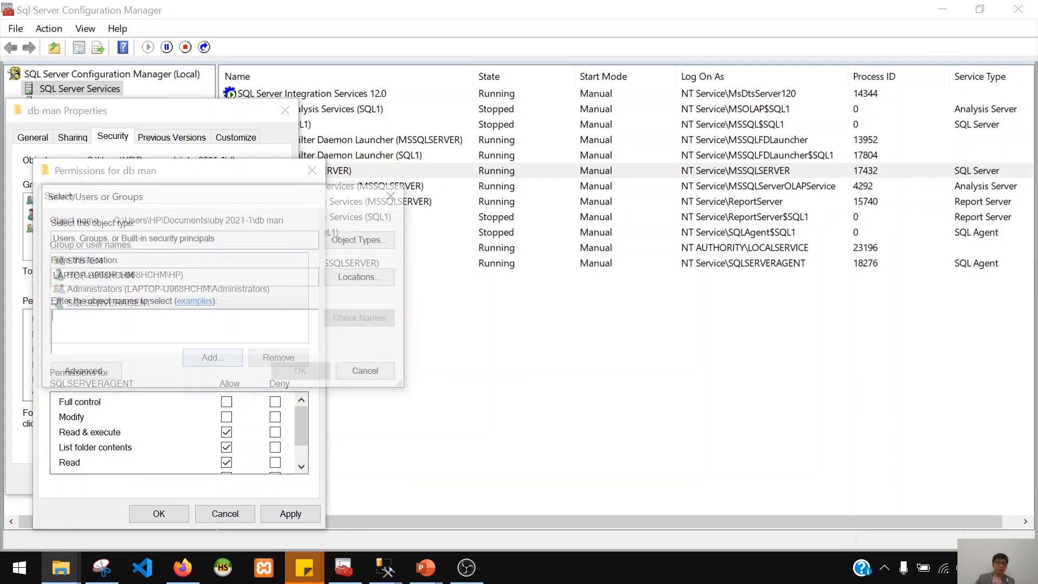
type("NT Service\\MSSQLSERVER")
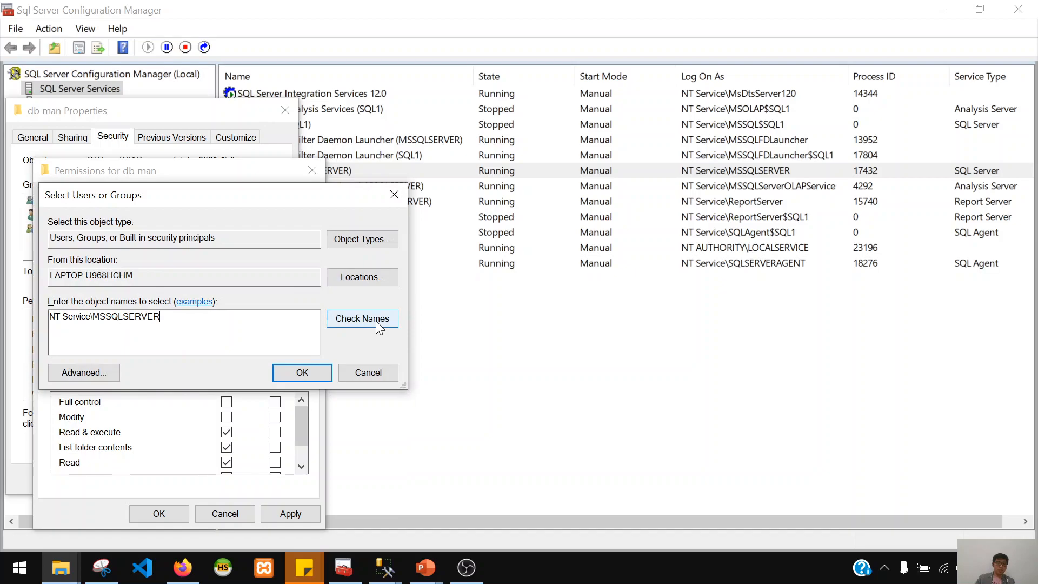
left_click(376, 320)
left_click(142, 320)
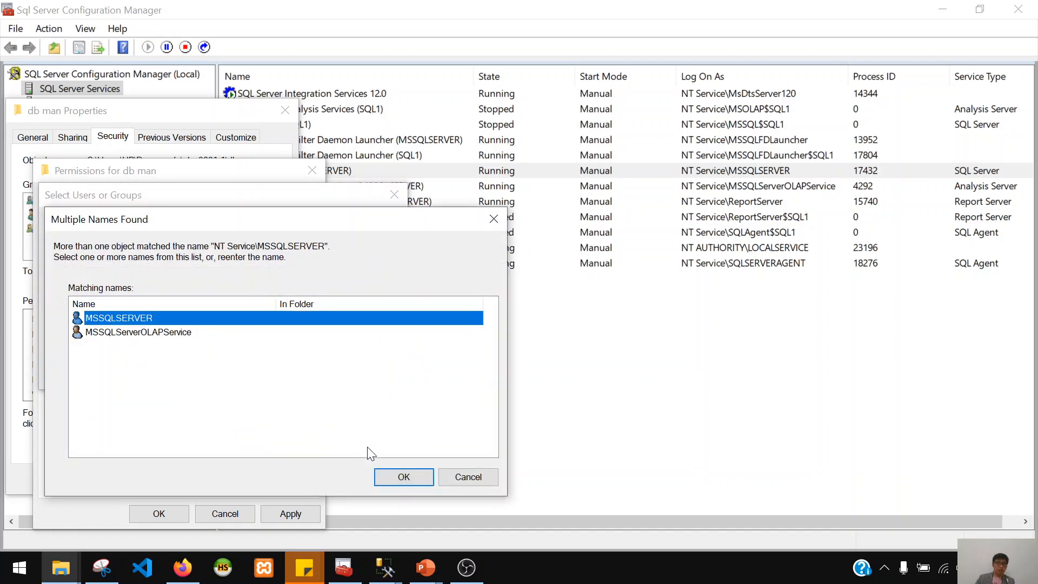
left_click(403, 477)
left_click(286, 372)
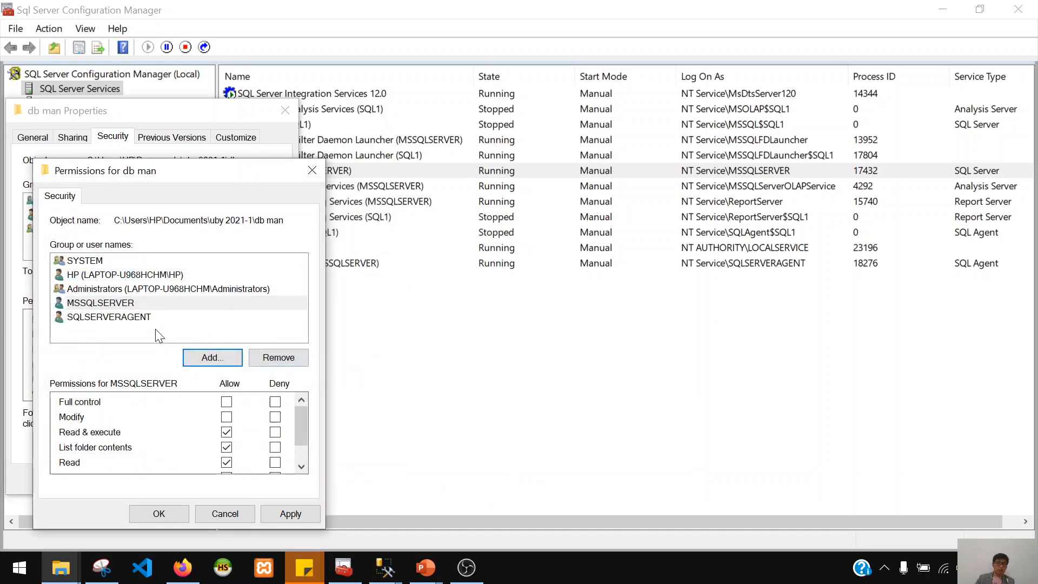
Allow Full control of the db man folder for SQLSERVERAGENT and MSSQLSERVER, then save the permissions and close the folder's properties
left_click(144, 316)
left_click(226, 402)
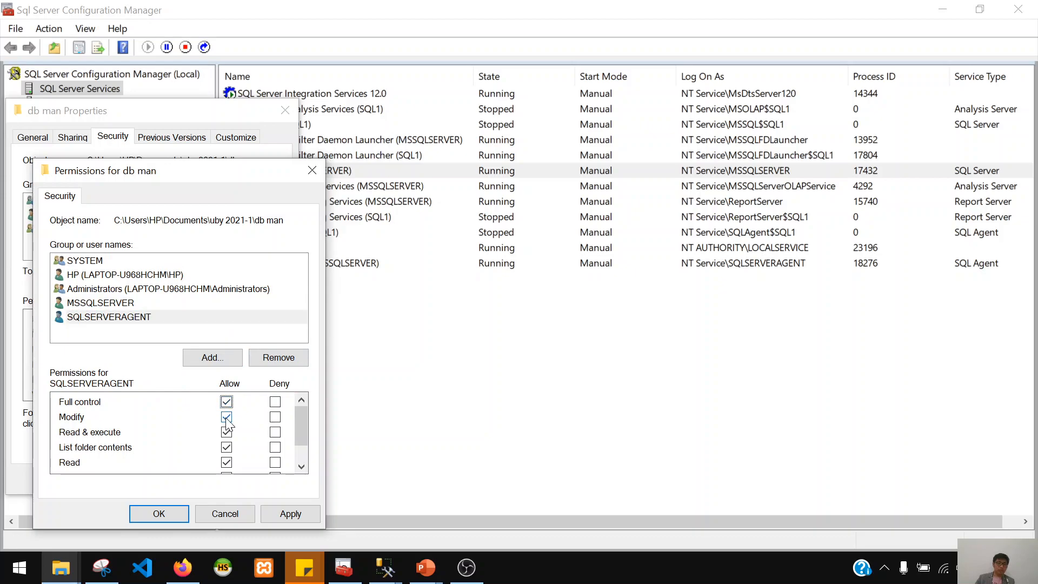
left_click(120, 304)
left_click(226, 401)
left_click(228, 401)
left_click(229, 417)
left_click(228, 403)
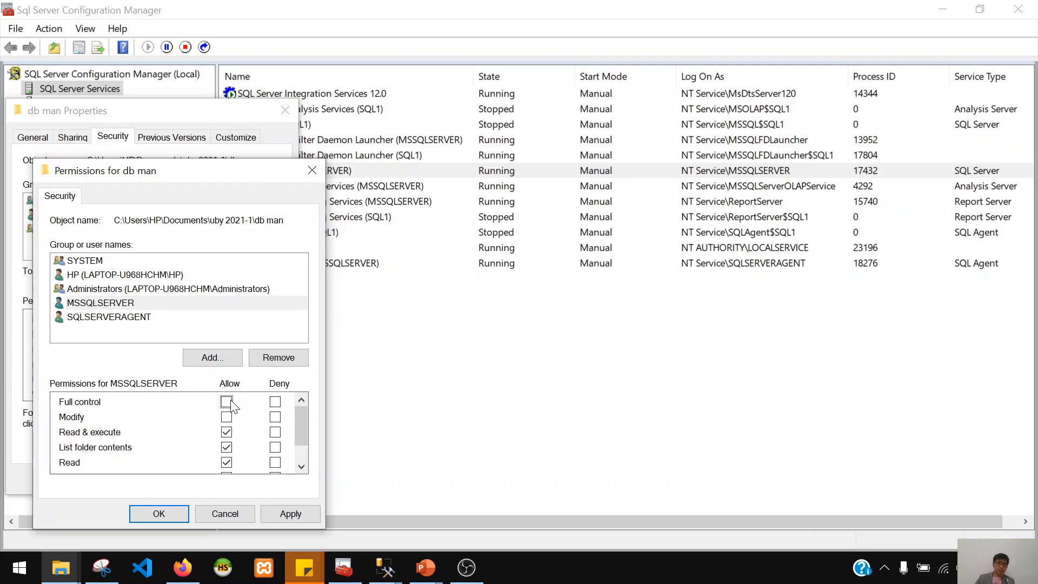
left_click(228, 402)
left_click(291, 513)
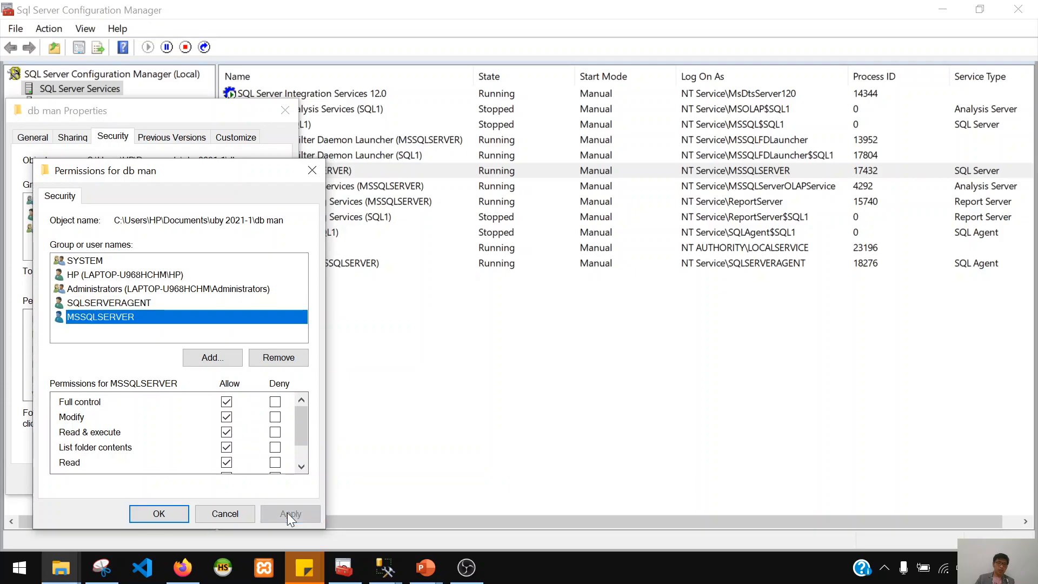
left_click(205, 306)
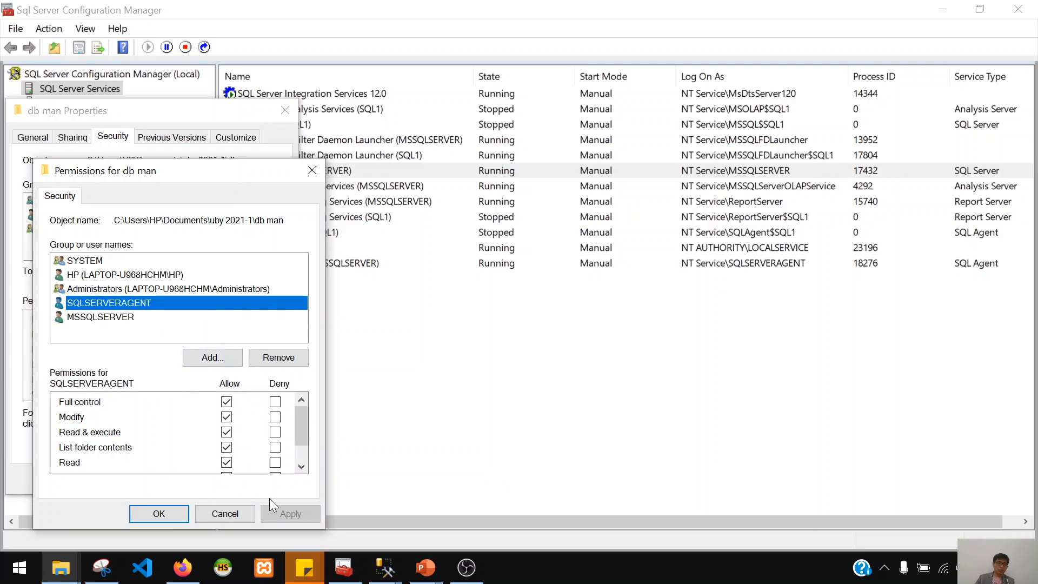
left_click(163, 512)
left_click(155, 474)
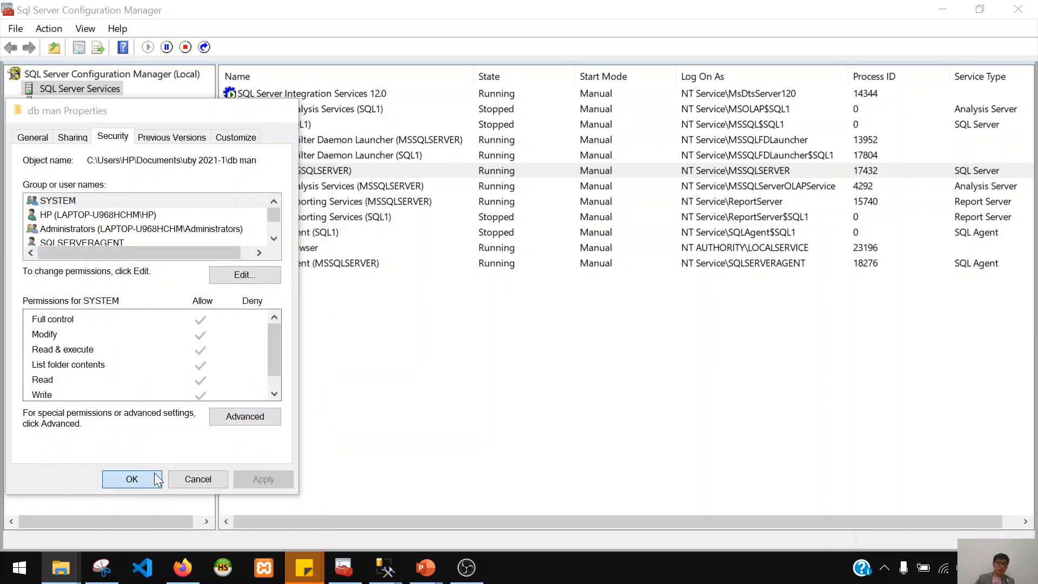
Dismiss the SQL Server Agent properties, then check the permissions of SQLSERVERAGENT and MSSQLSERVER in the db man folder's properties
key("alt+Tab")
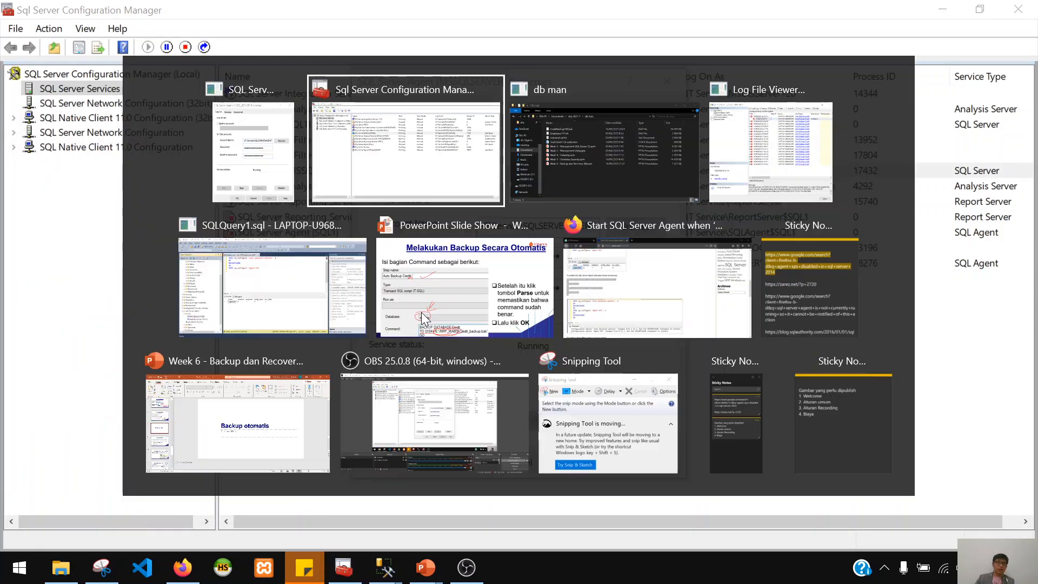
left_click(511, 459)
key("alt+Tab")
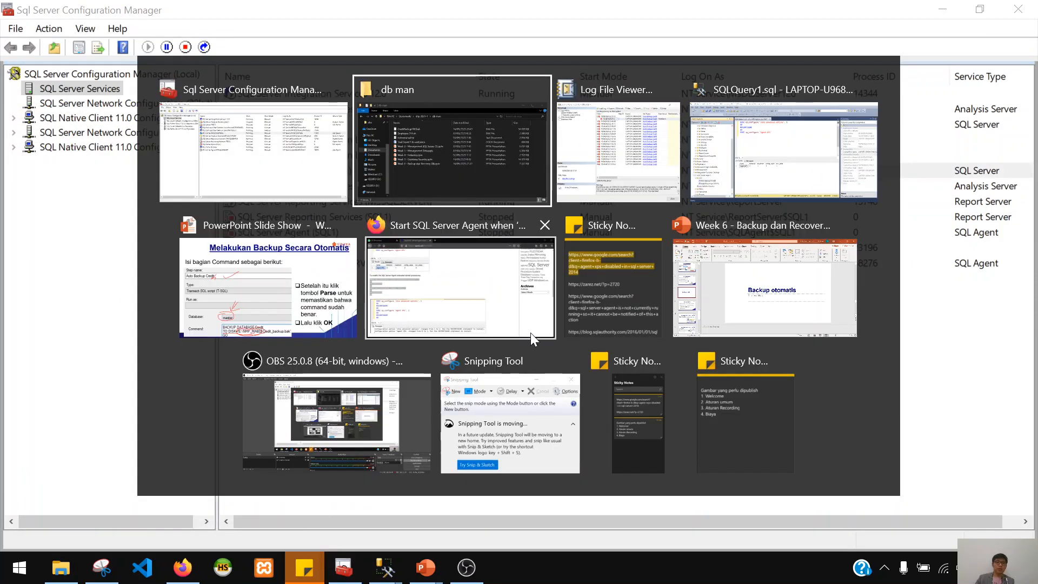
right_click(327, 340)
left_click(354, 329)
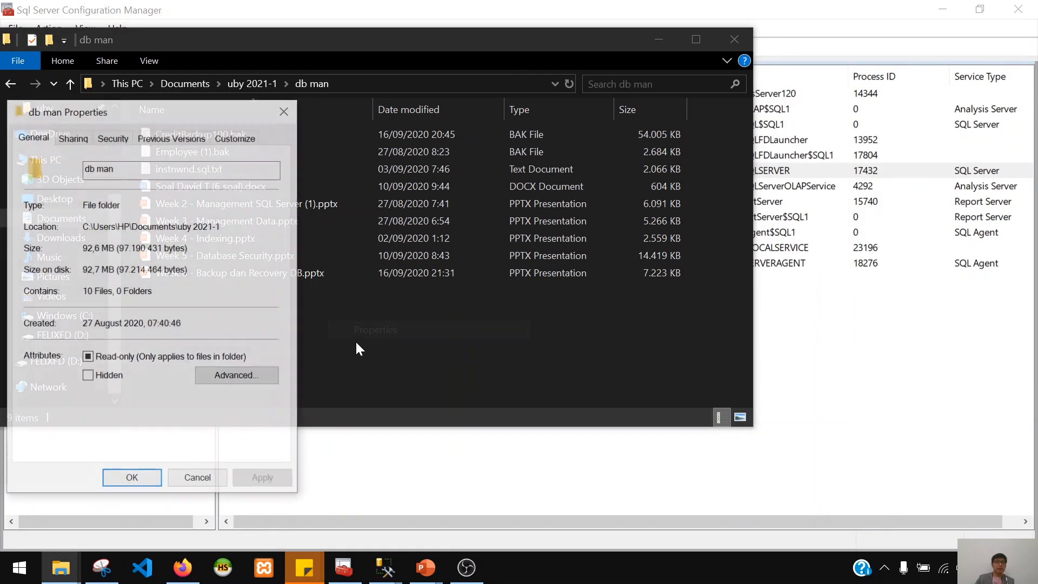
left_click(73, 137)
left_click(112, 138)
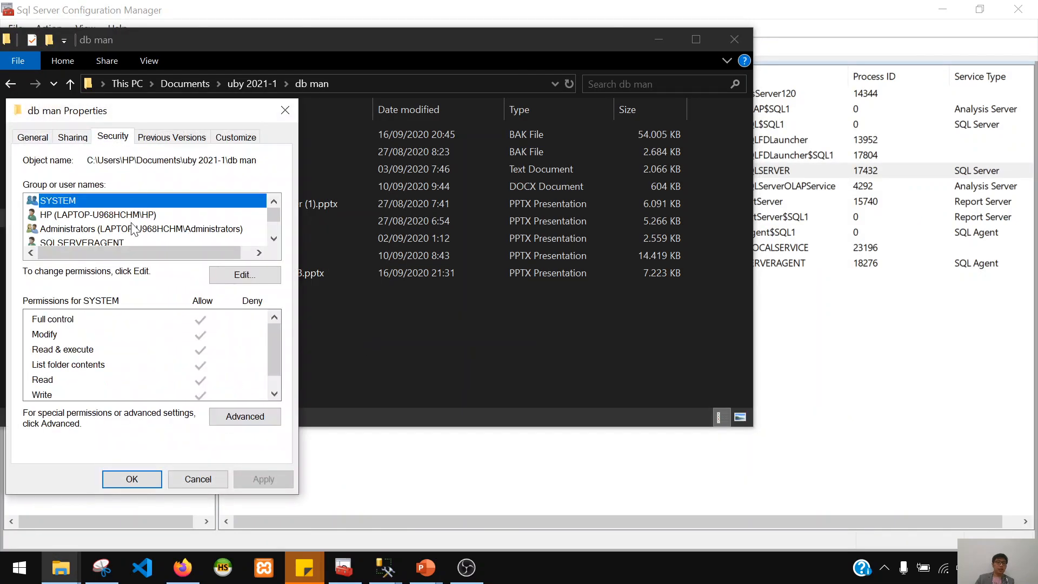
scroll(121, 232, "down", 1)
left_click(105, 214)
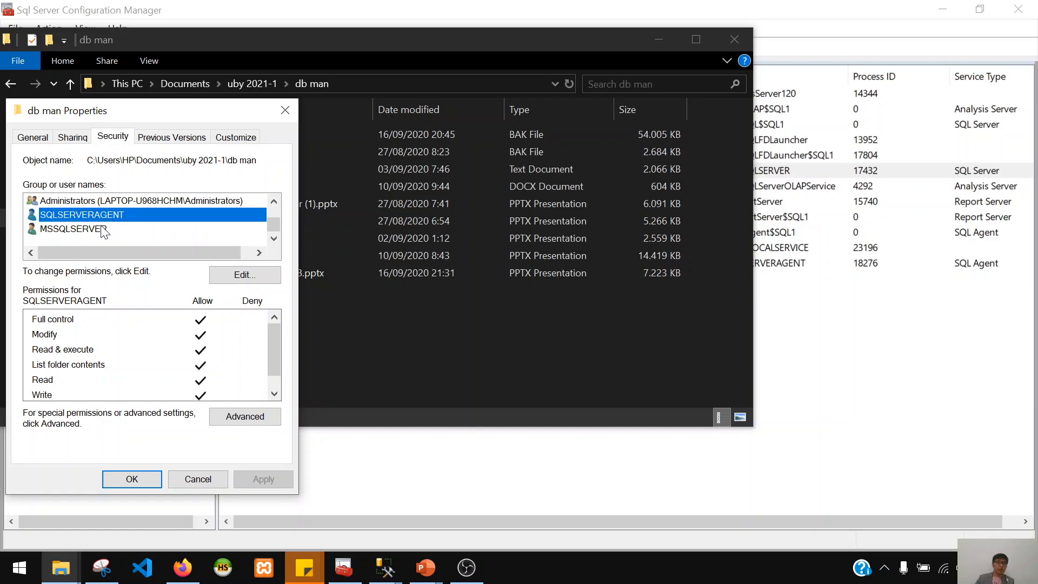
left_click(98, 230)
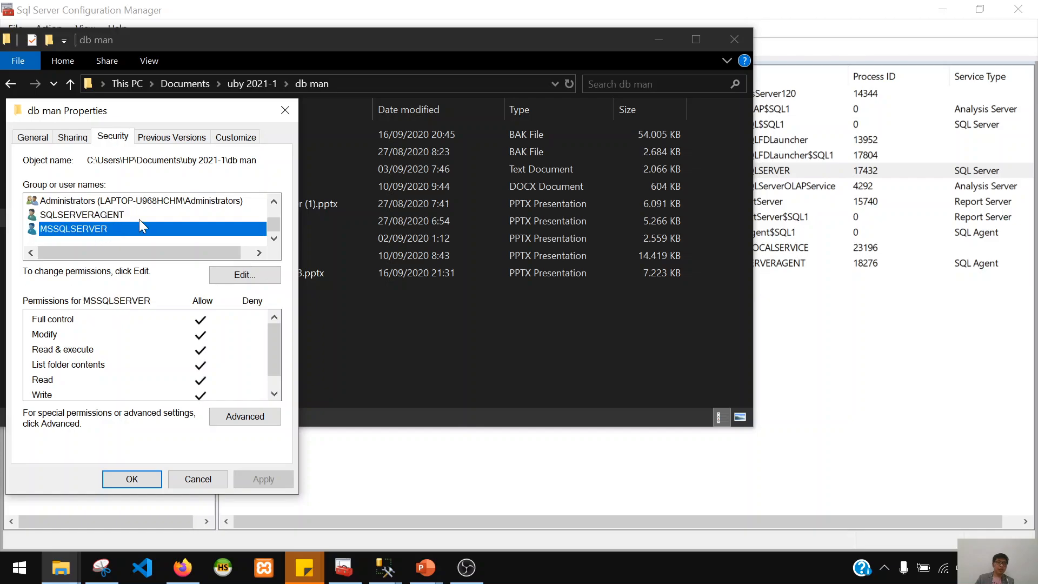
left_click(141, 481)
Close the Log File Viewer and switch to SQL Server Management Studio
mouse_move(379, 567)
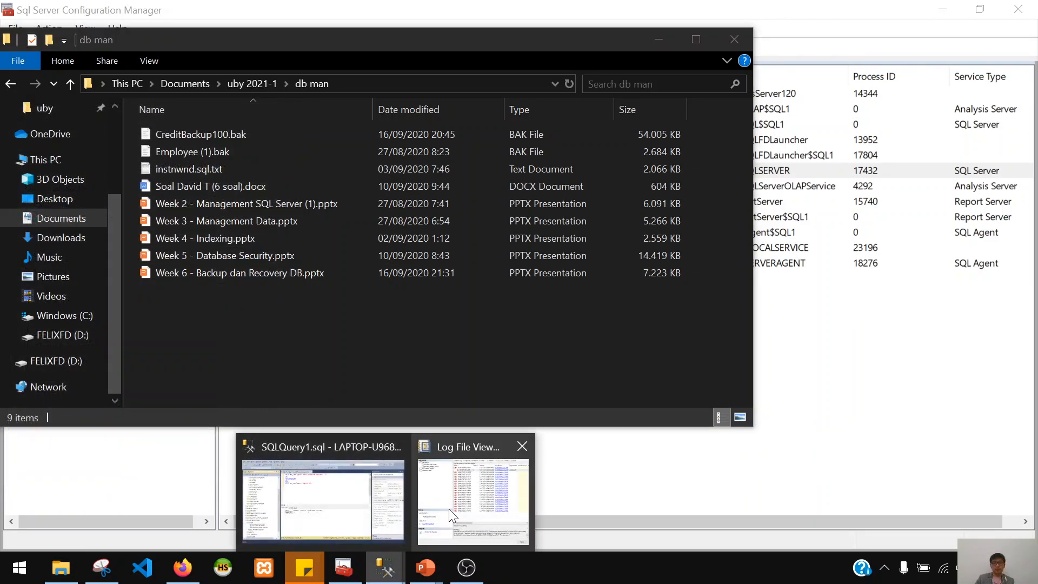
left_click(449, 508)
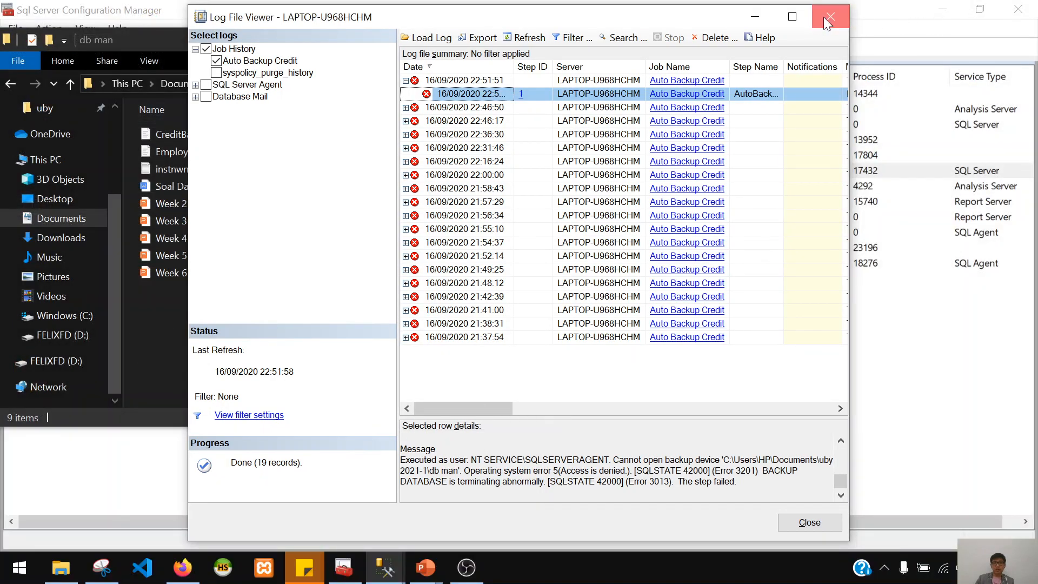
left_click(824, 17)
left_click(385, 565)
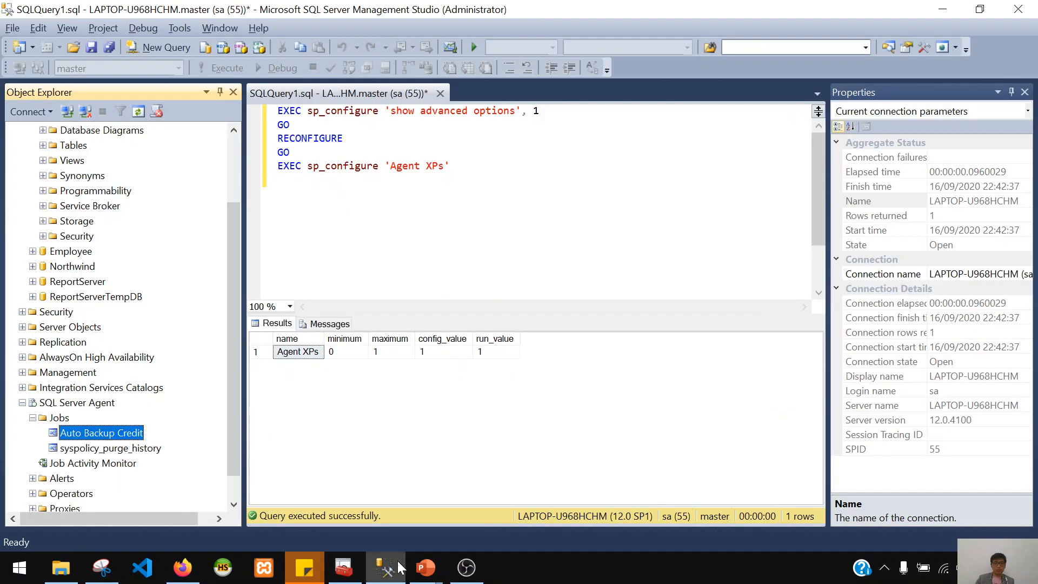
Start the Auto Backup Credit job again and close the Start Jobs dialog when it finishes
right_click(116, 436)
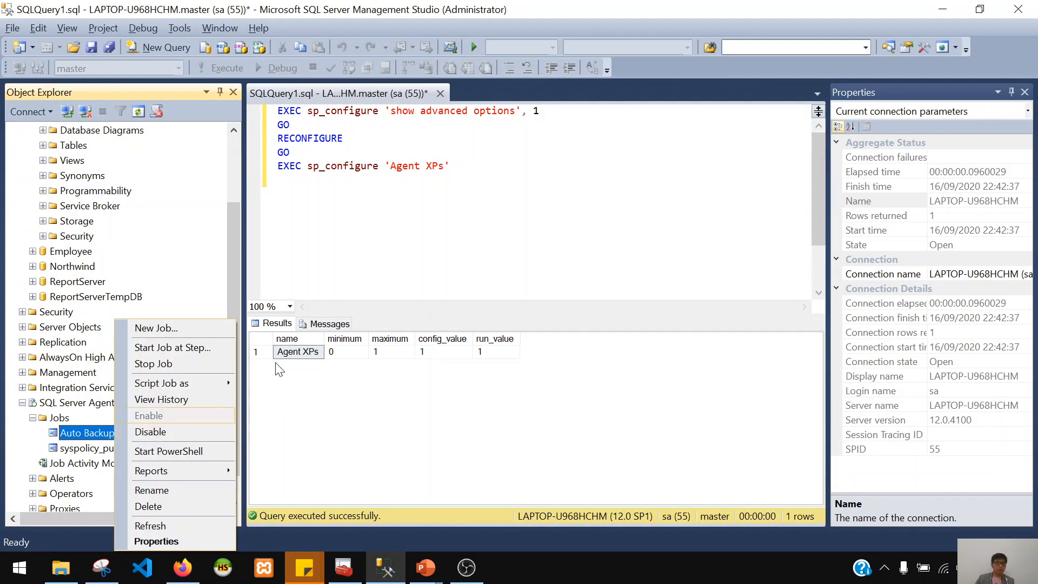
left_click(161, 400)
left_click(150, 435)
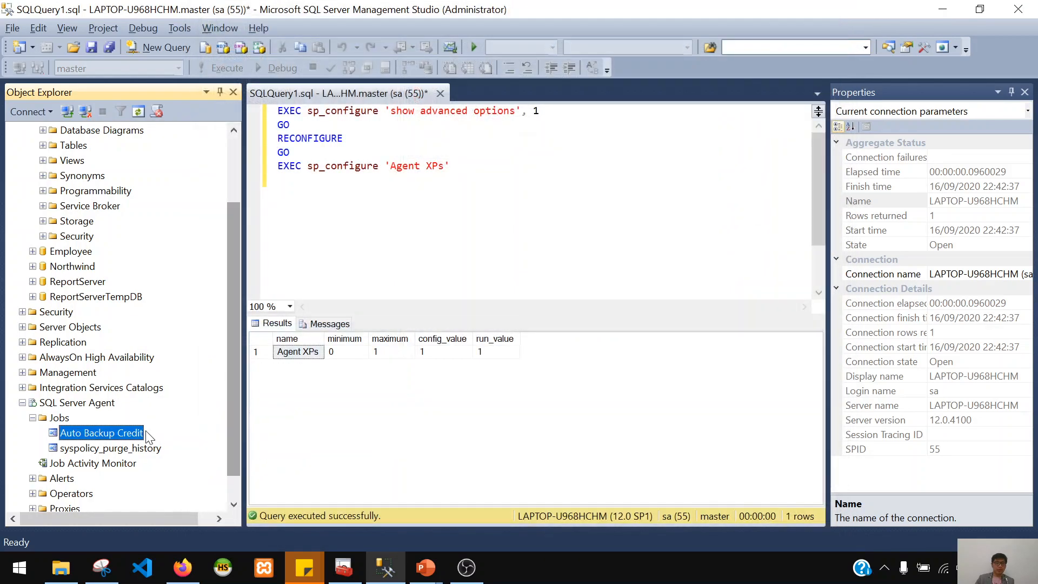
right_click(130, 441)
left_click(195, 348)
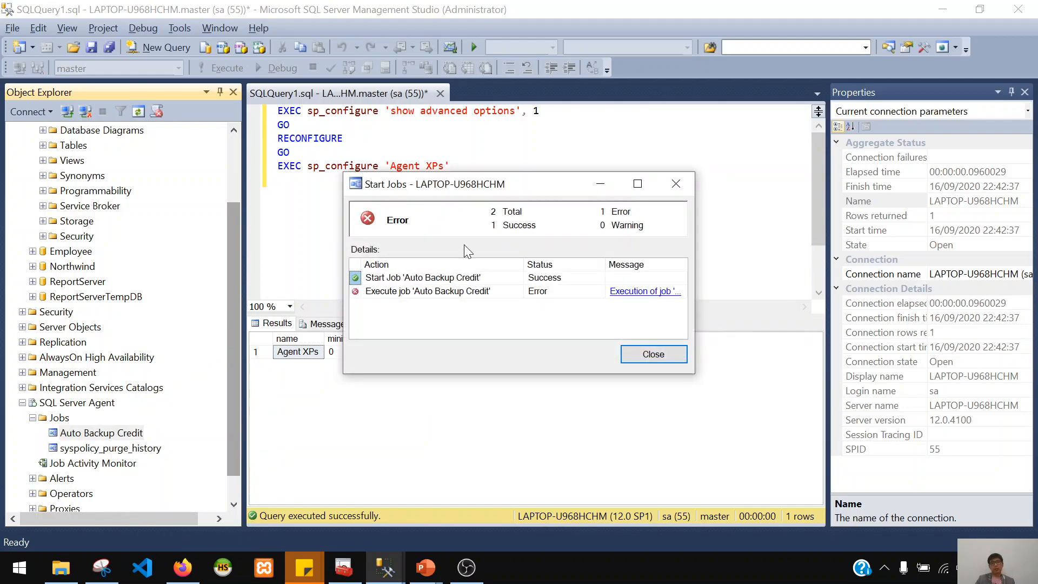
left_click(653, 354)
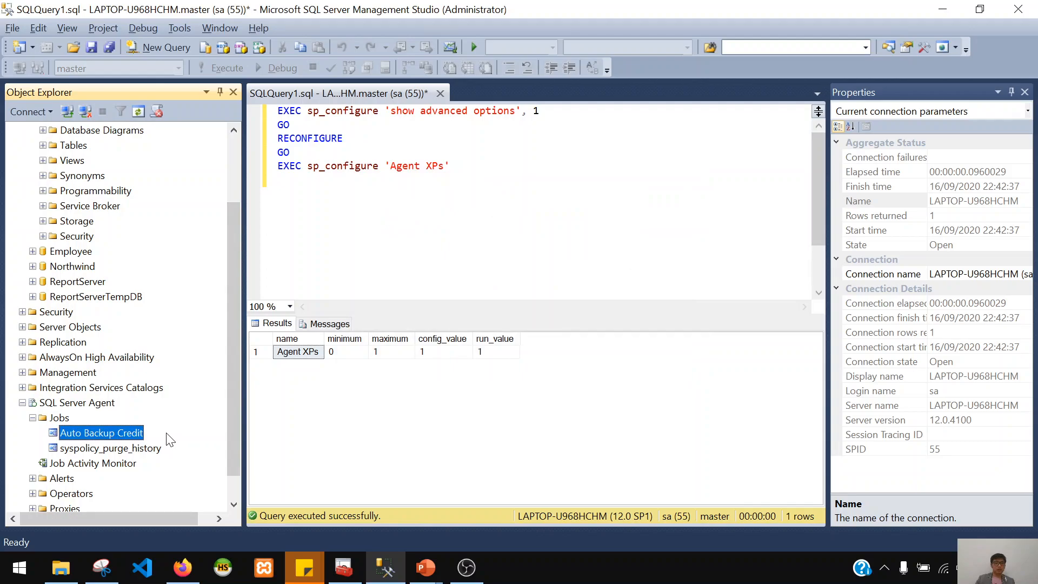
View the history of the Auto Backup Credit job, read the latest run's step message, and close the Log File Viewer
right_click(135, 441)
left_click(178, 399)
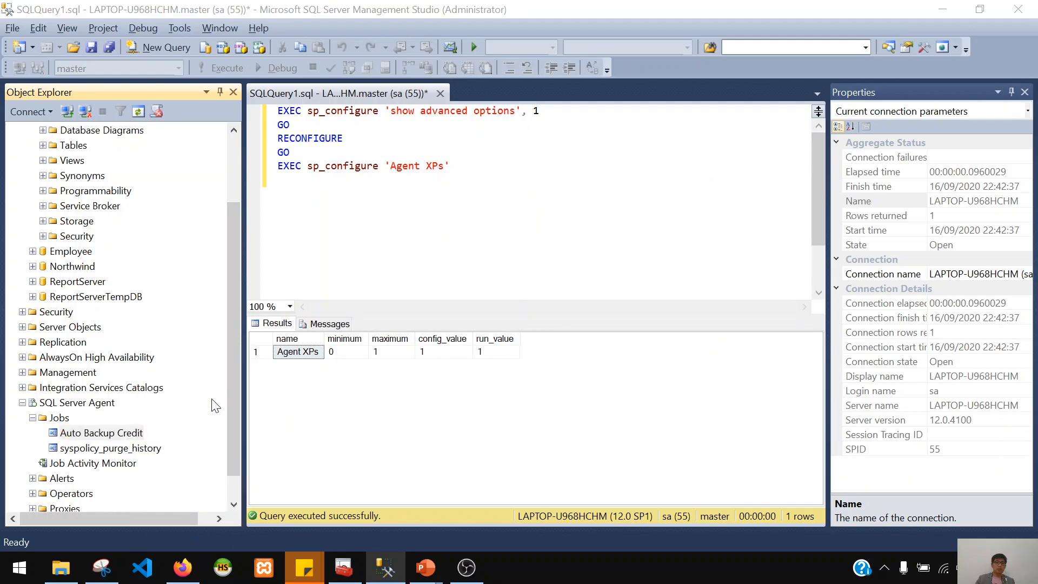
left_click(406, 80)
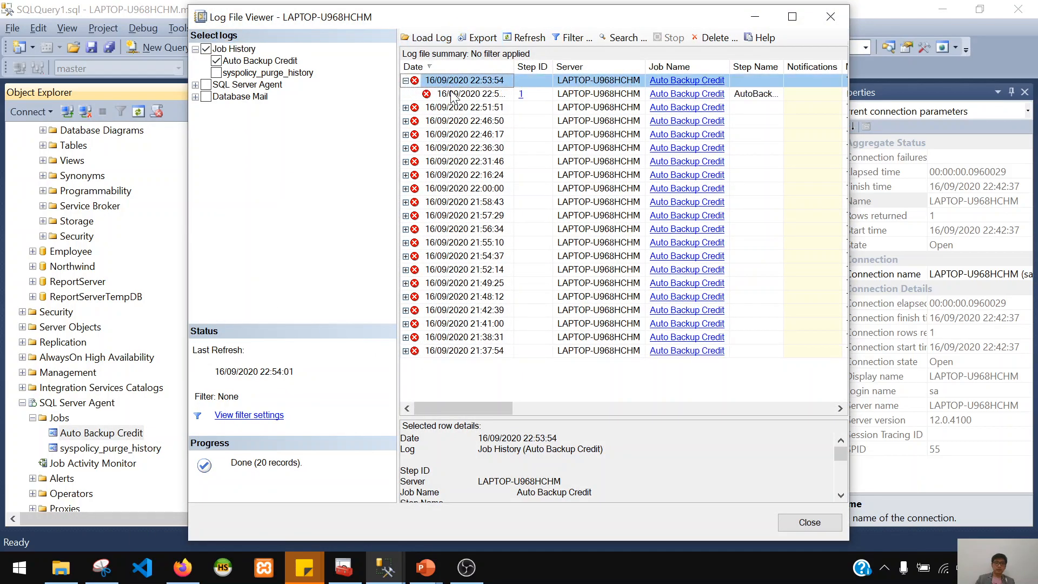
left_click(455, 94)
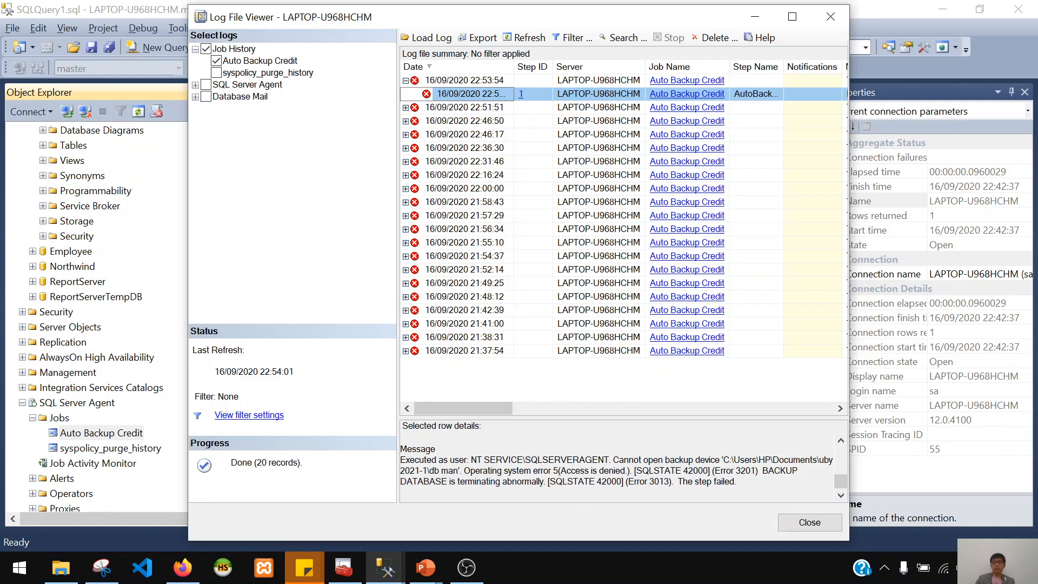
left_click(805, 525)
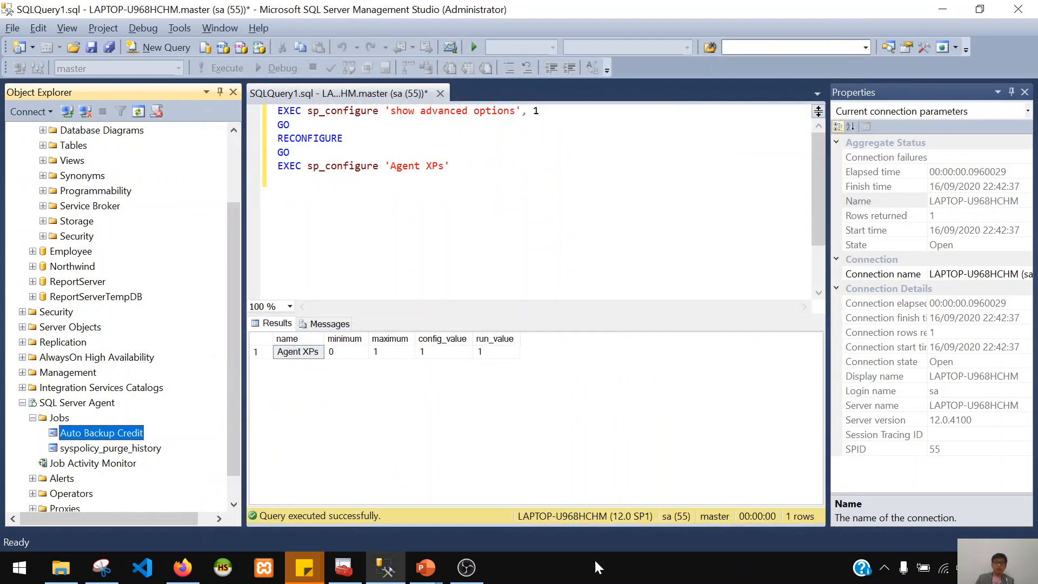
Check the service states in SQL Server Configuration Manager, then return to Management Studio and run the Auto Backup Credit job, dismissing its Start Jobs dialog
left_click(344, 567)
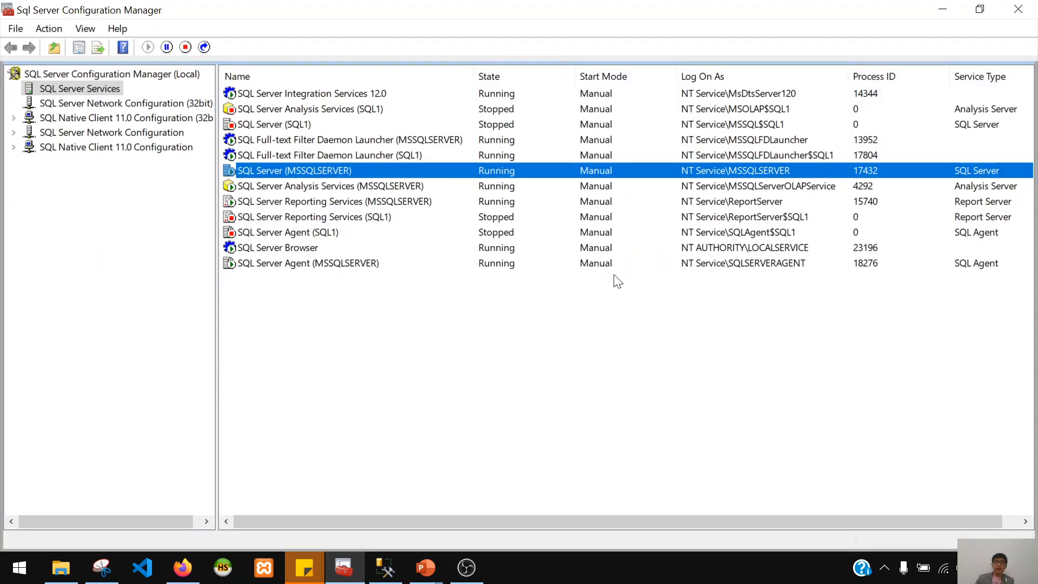
key("alt+Tab")
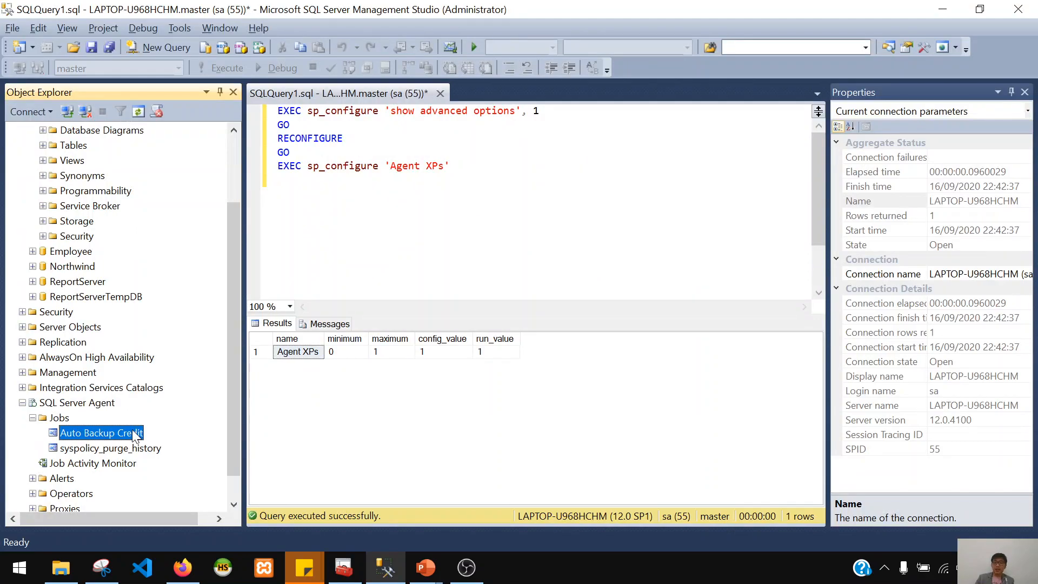
right_click(132, 429)
left_click(211, 346)
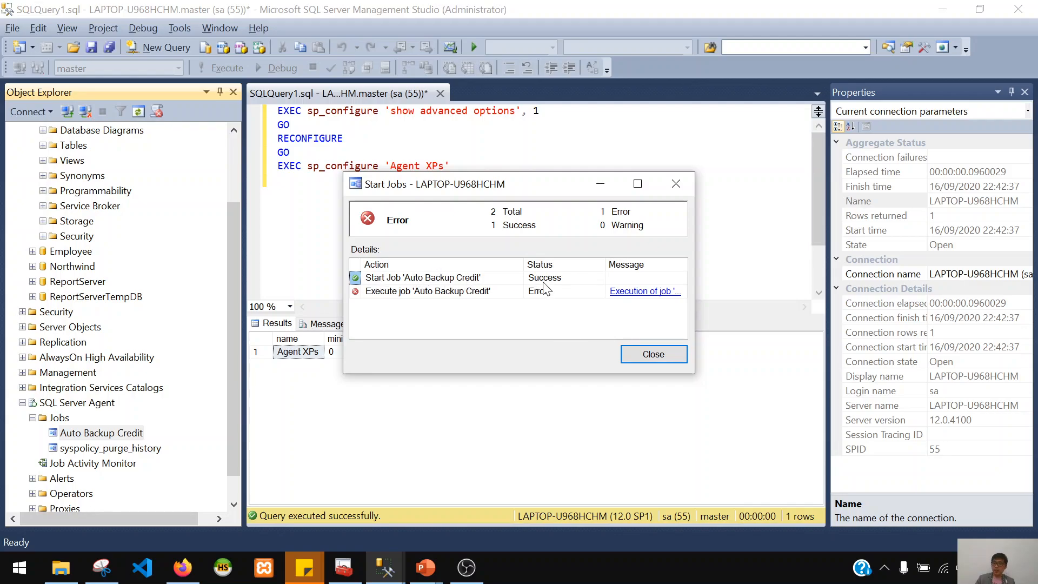
left_click(654, 354)
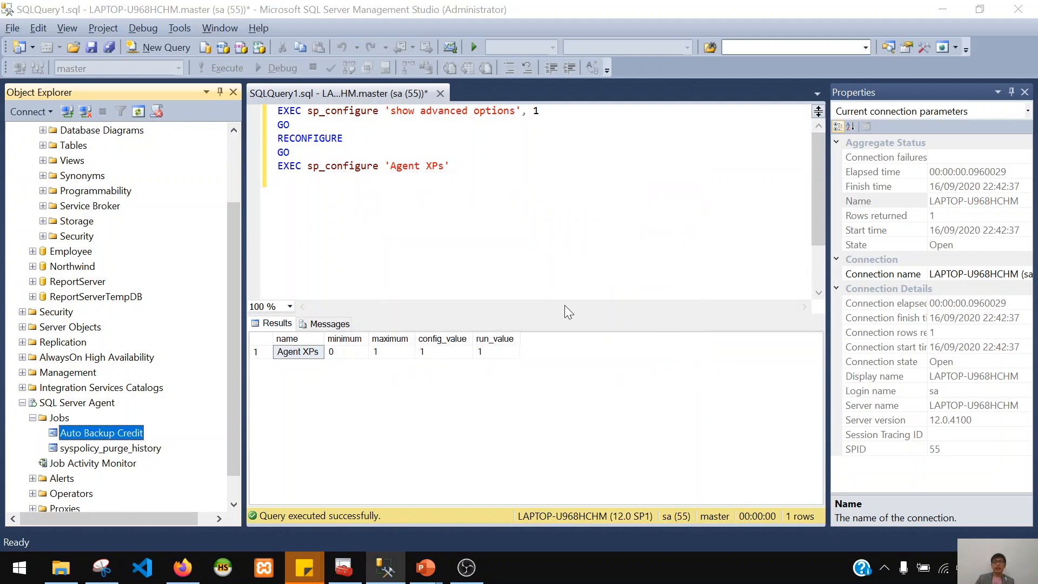
Switch to SQL Server Configuration Manager and set the start mode of SQL Server Agent (MSSQLSERVER) to Automatic
key("alt+Tab")
left_click(623, 262)
double_click(629, 265)
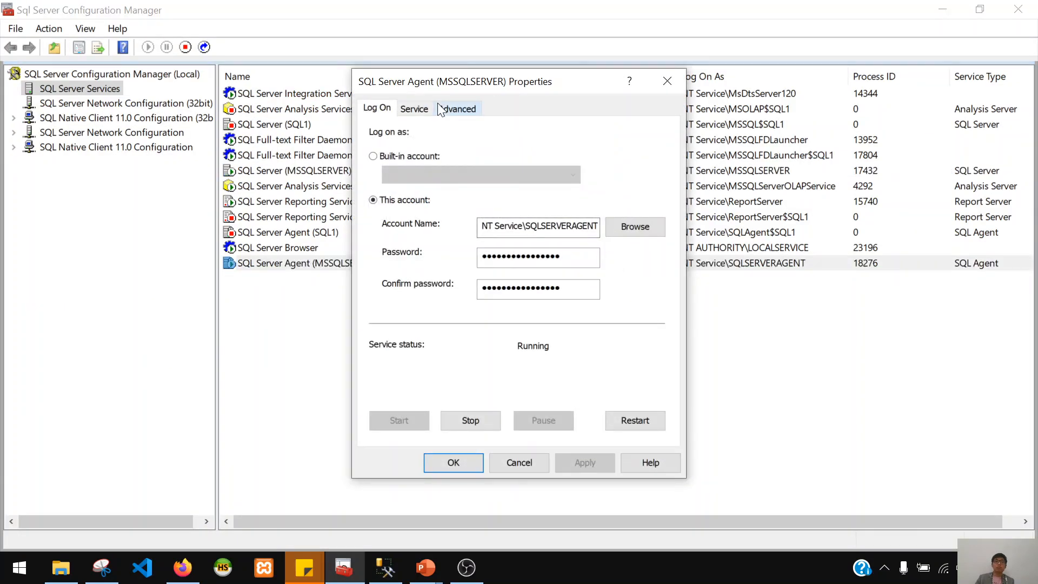
left_click(667, 81)
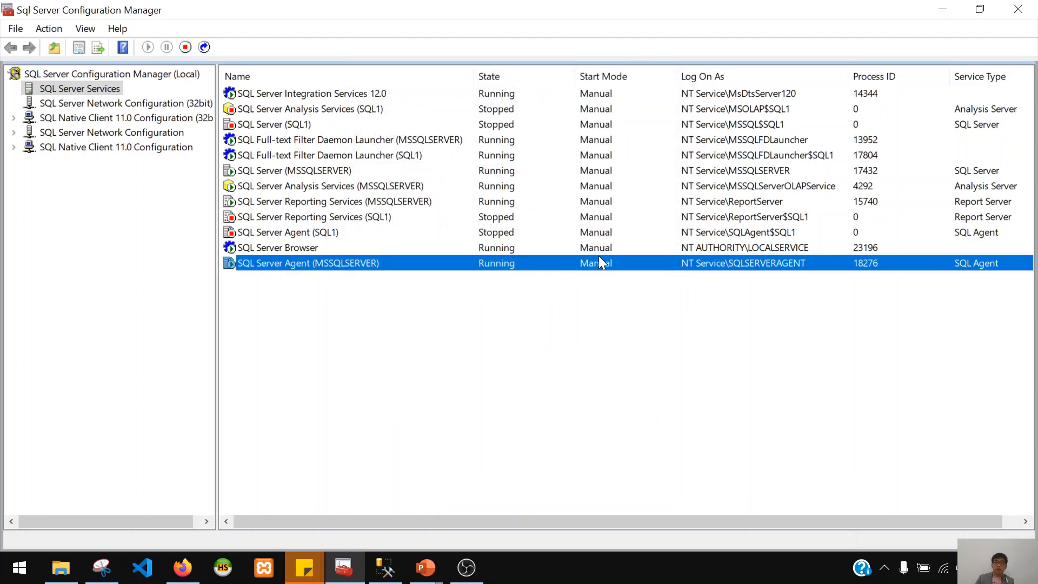
double_click(595, 260)
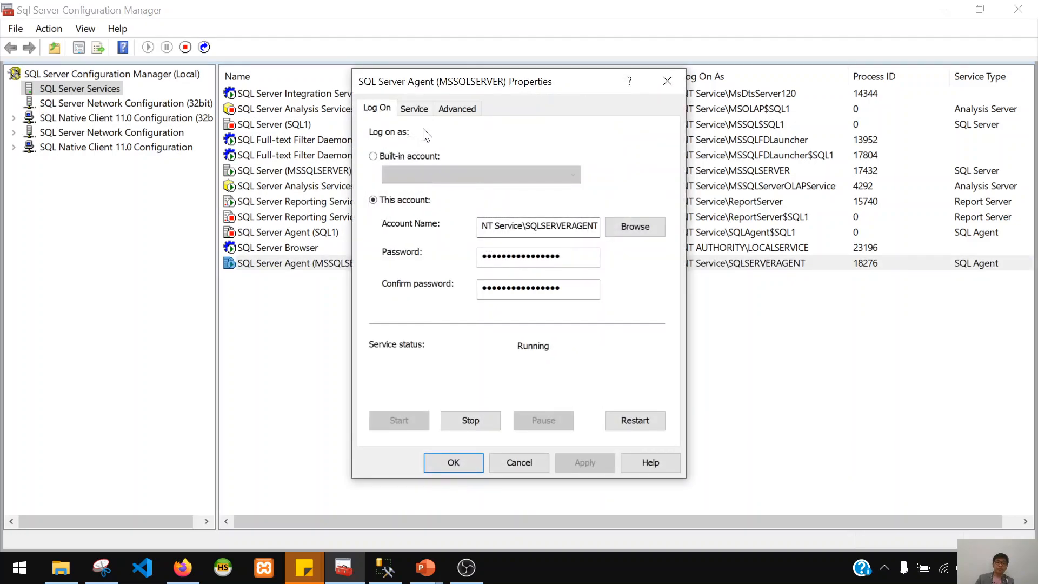
left_click(423, 112)
left_click(562, 242)
left_click(554, 256)
left_click(591, 465)
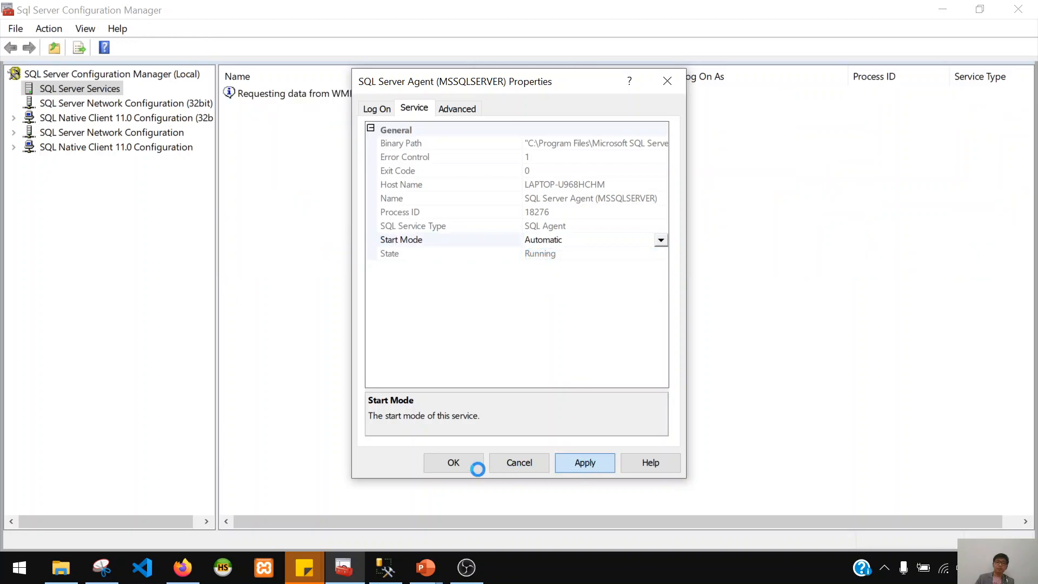
left_click(457, 463)
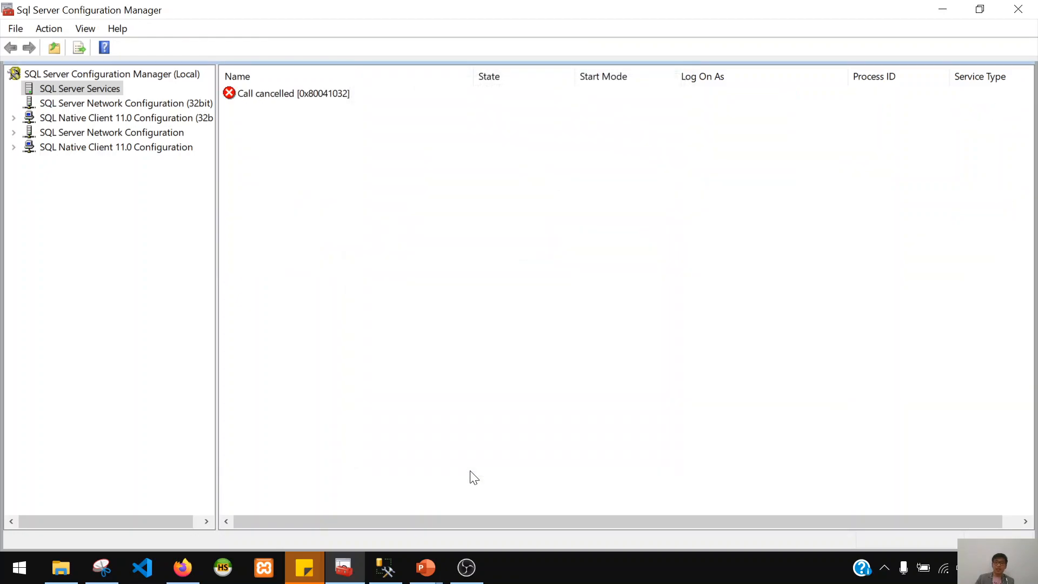
Refresh the list of SQL Server services and check the start mode of SQL Server Agent (MSSQLSERVER)
right_click(331, 350)
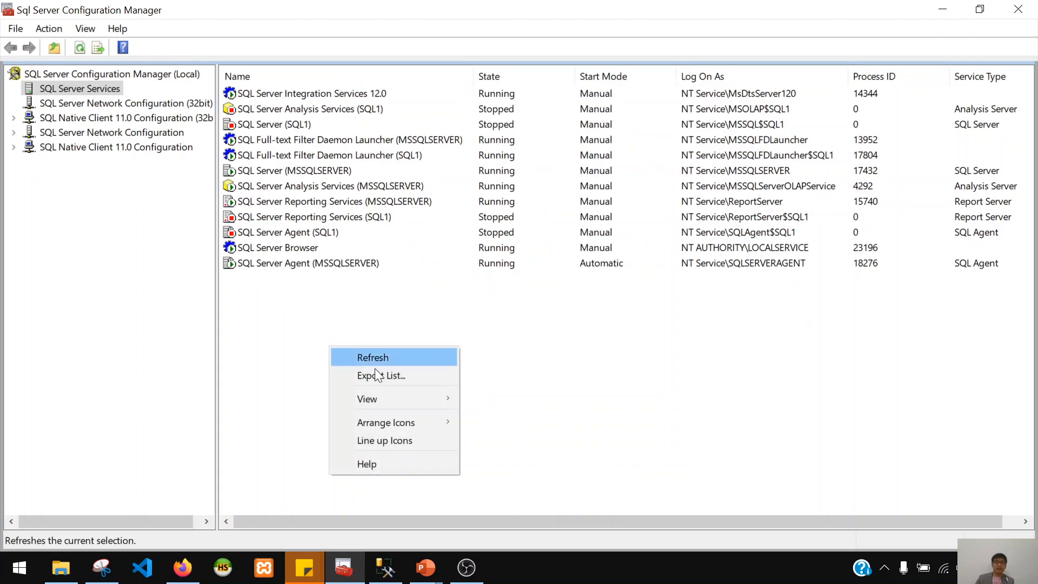
left_click(391, 356)
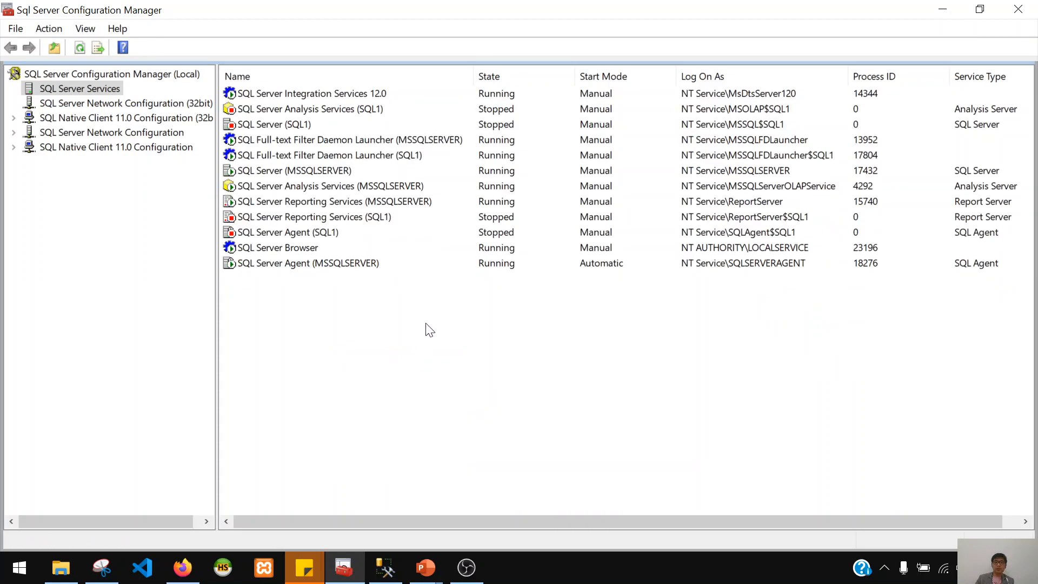
left_click(518, 267)
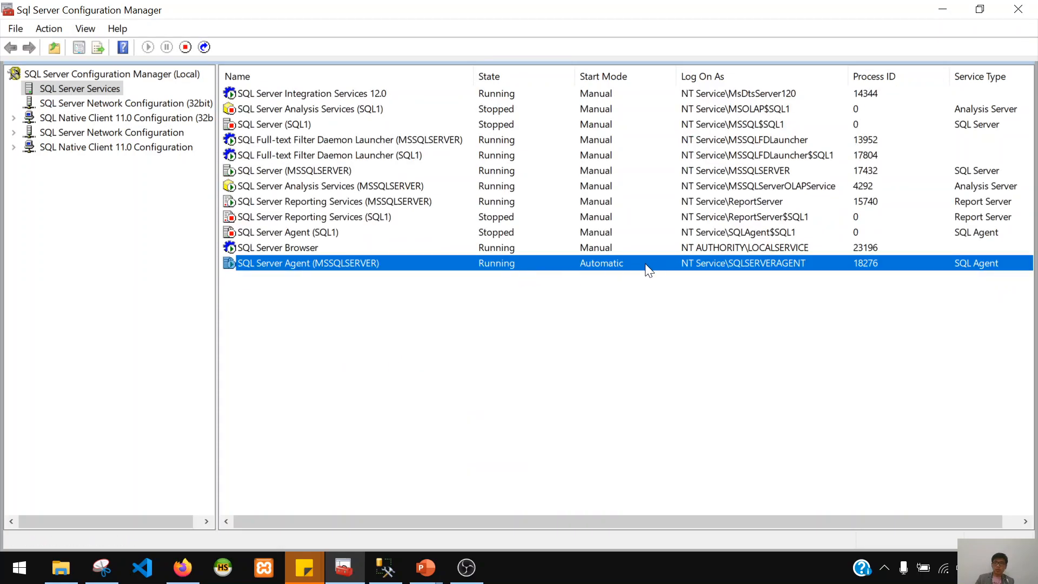
key("alt+Tab")
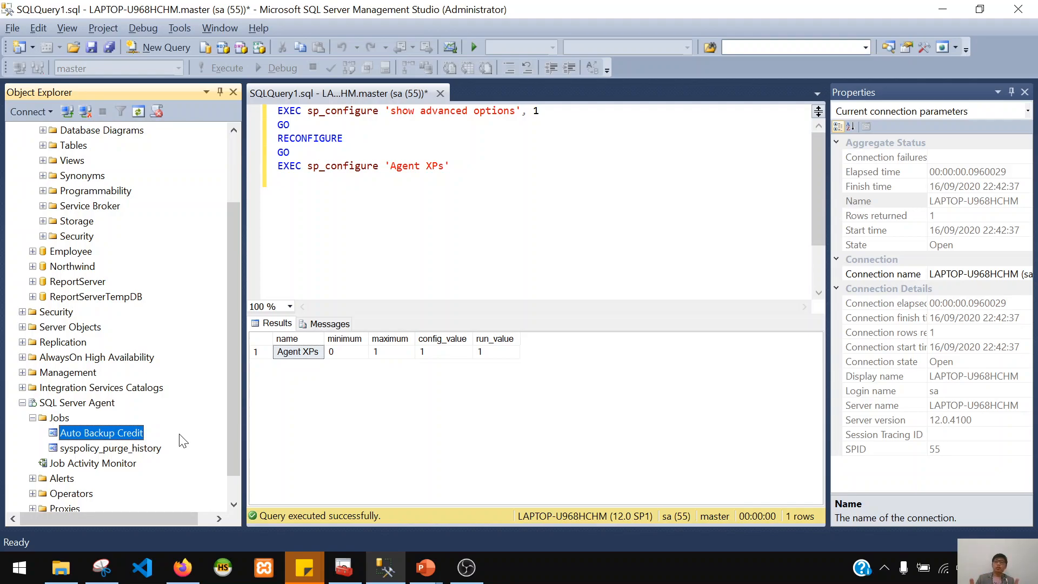
key("alt+Tab")
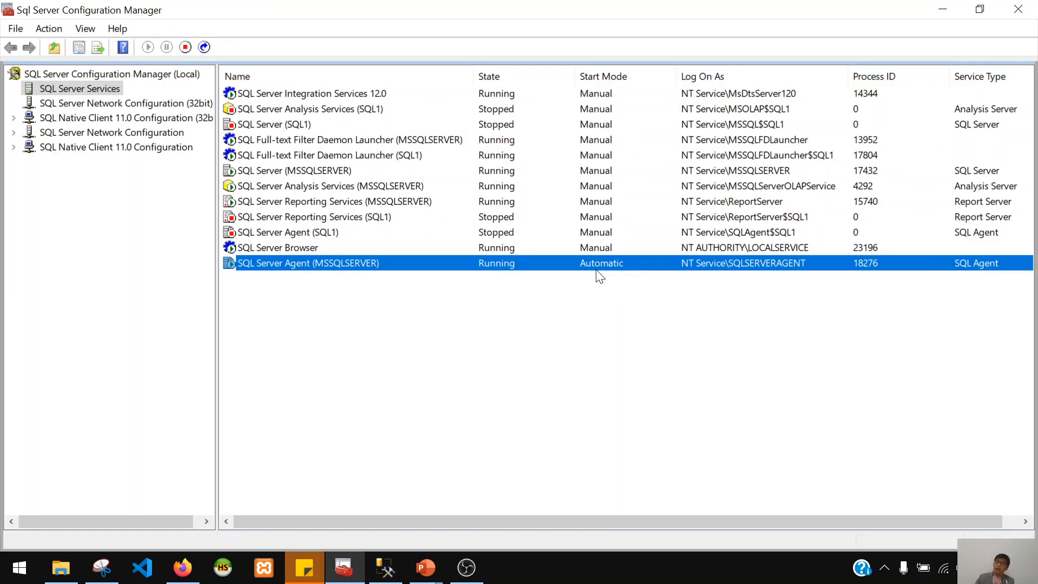
key("alt+Tab")
right_click(111, 424)
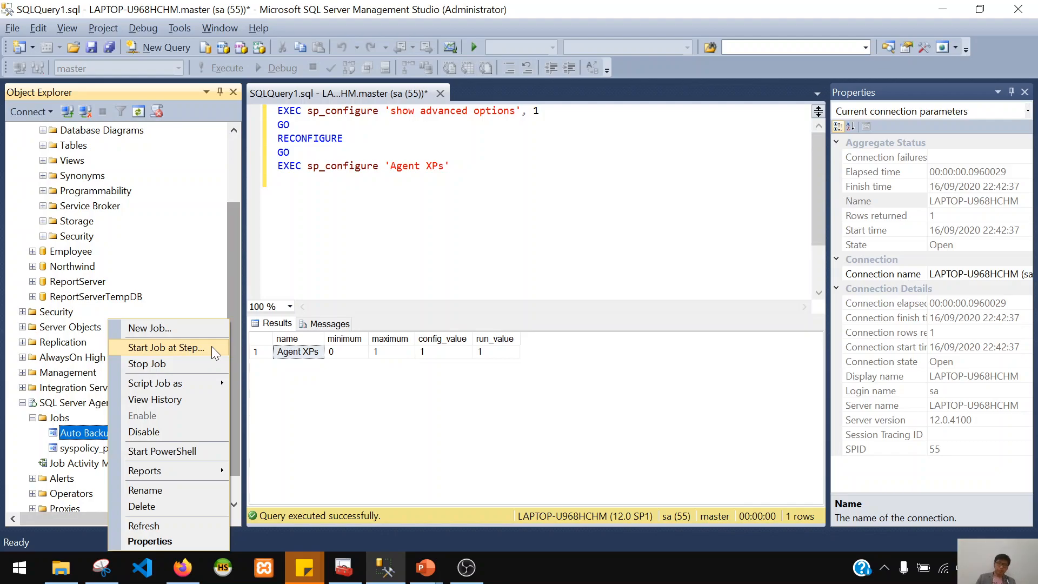
left_click(380, 408)
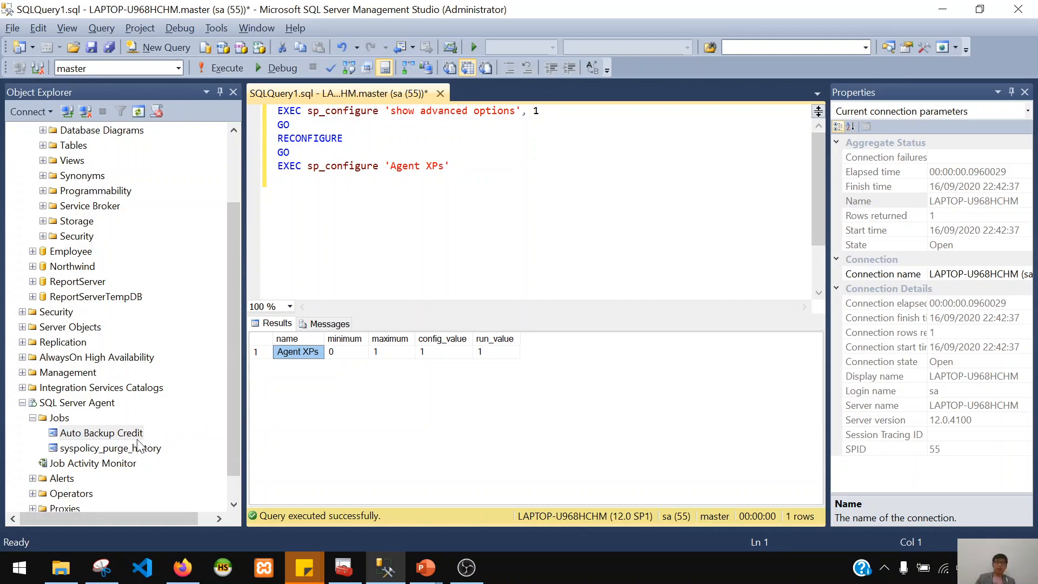
key("alt+Tab")
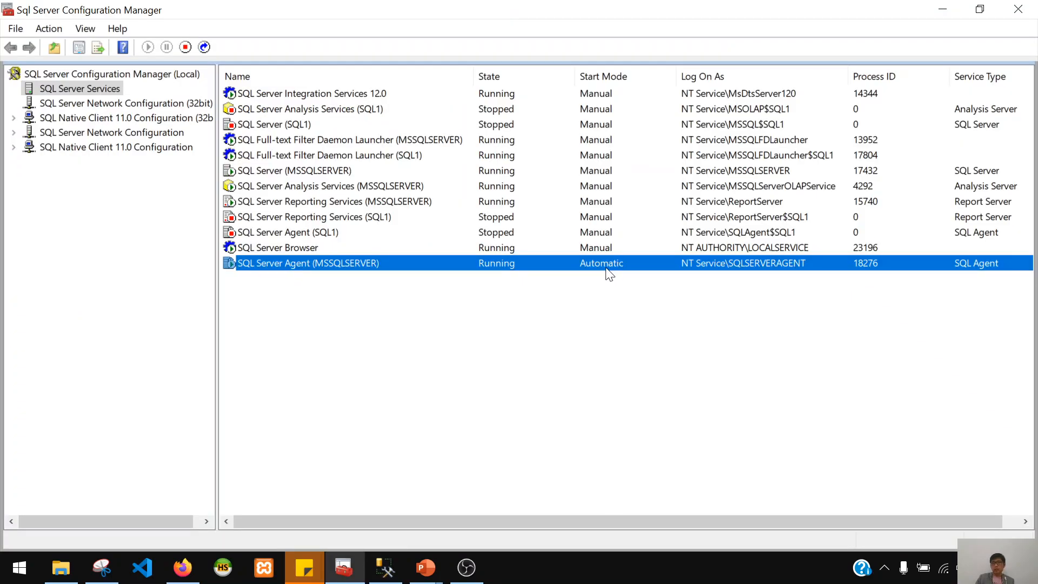
Set the start mode of SQL Server (MSSQLSERVER) to Automatic and refresh the services list
left_click(598, 170)
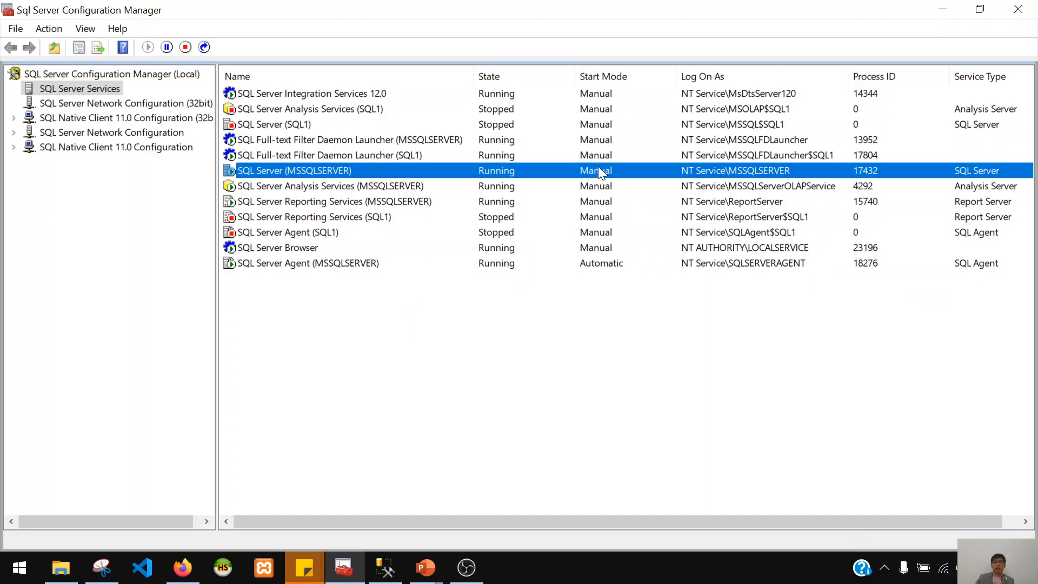
double_click(599, 167)
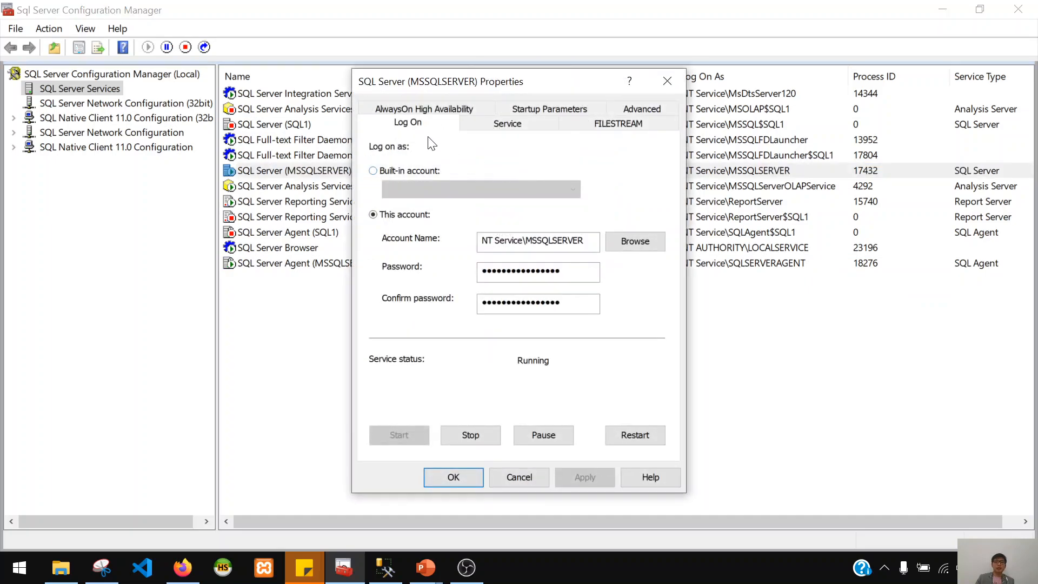
left_click(483, 122)
left_click(582, 255)
left_click(588, 269)
left_click(584, 477)
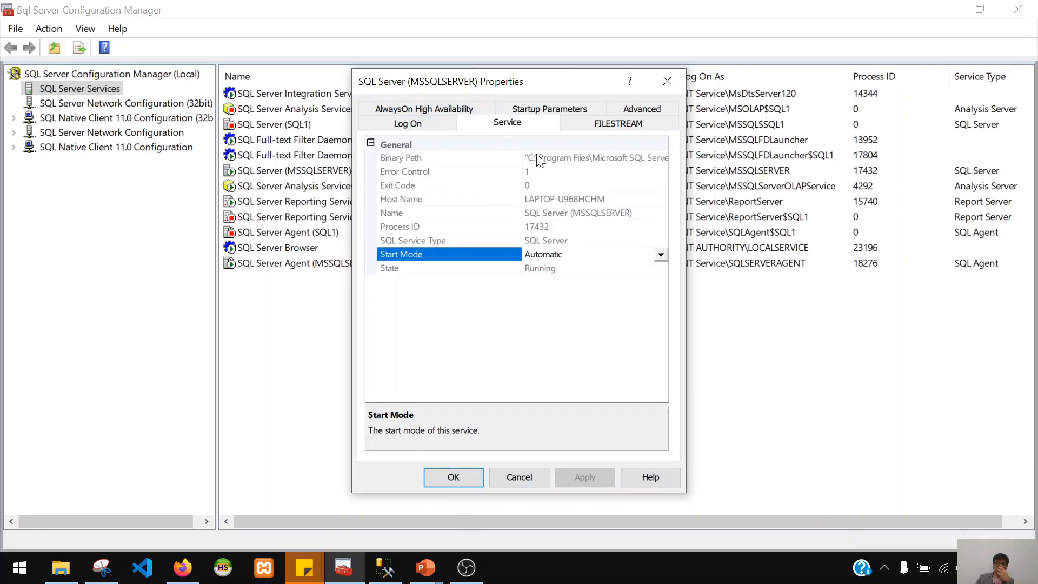
left_click(463, 108)
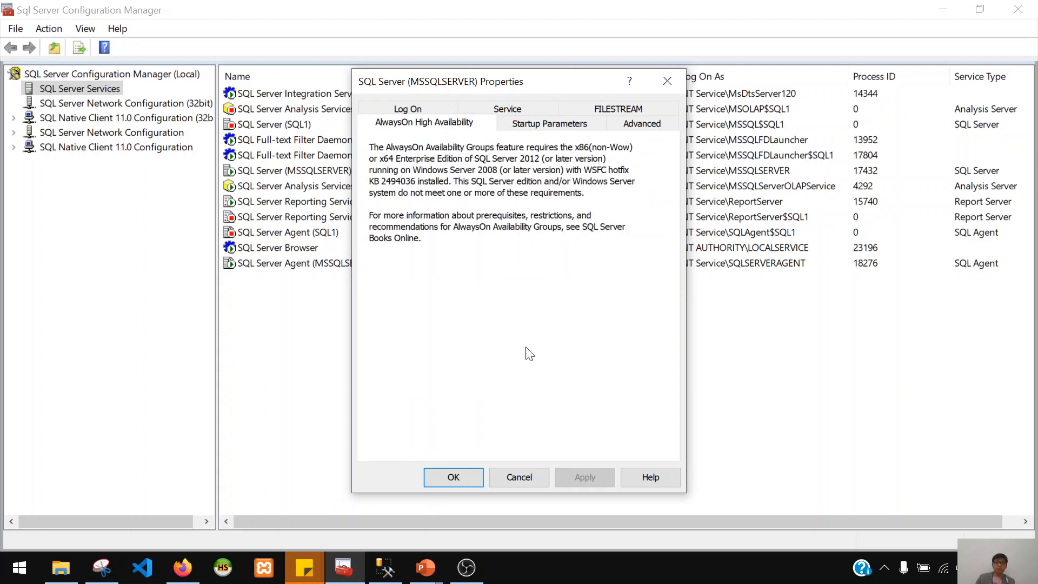
left_click(453, 477)
right_click(418, 295)
left_click(468, 304)
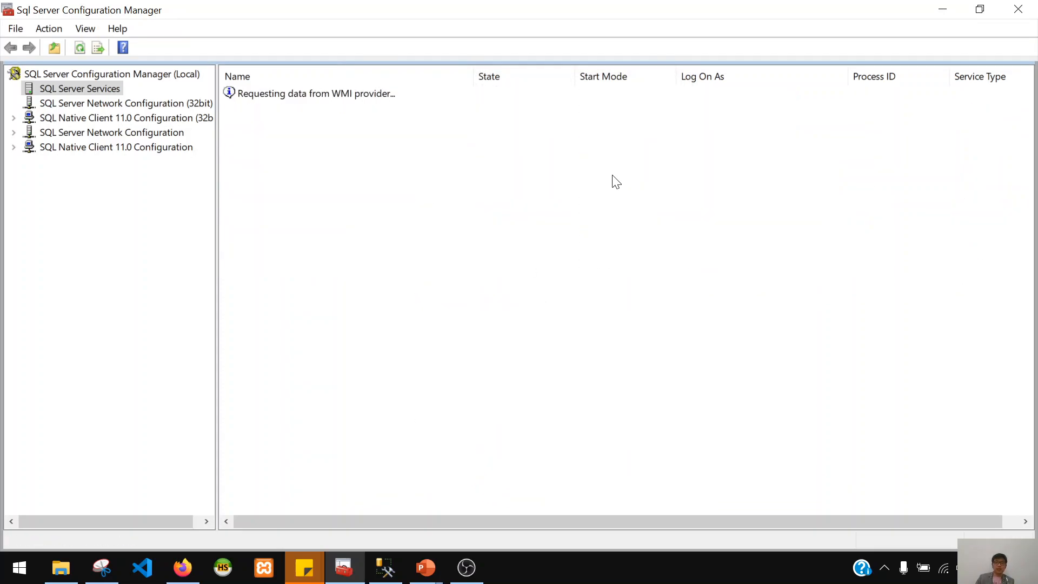
Switch to SQL Server Management Studio, start the Auto Backup Credit job once more, and dismiss the Start Jobs dialog
key("alt+Tab")
right_click(95, 434)
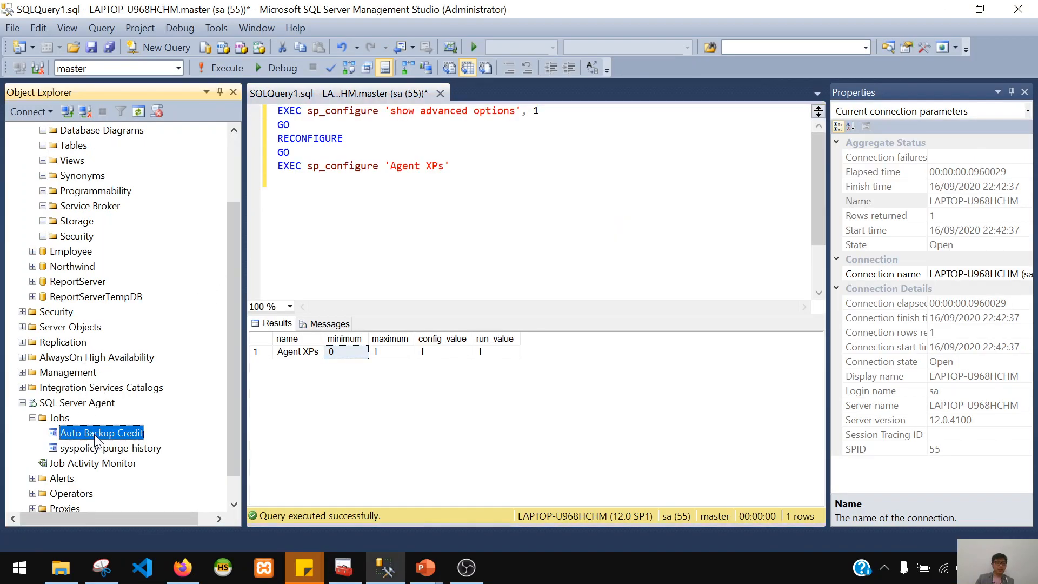
left_click(194, 350)
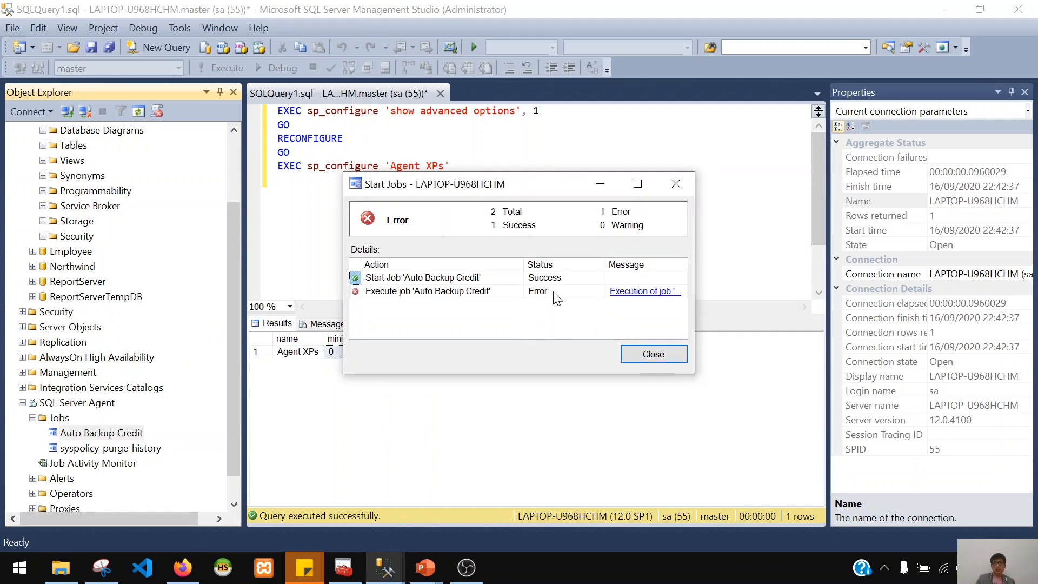
left_click(682, 185)
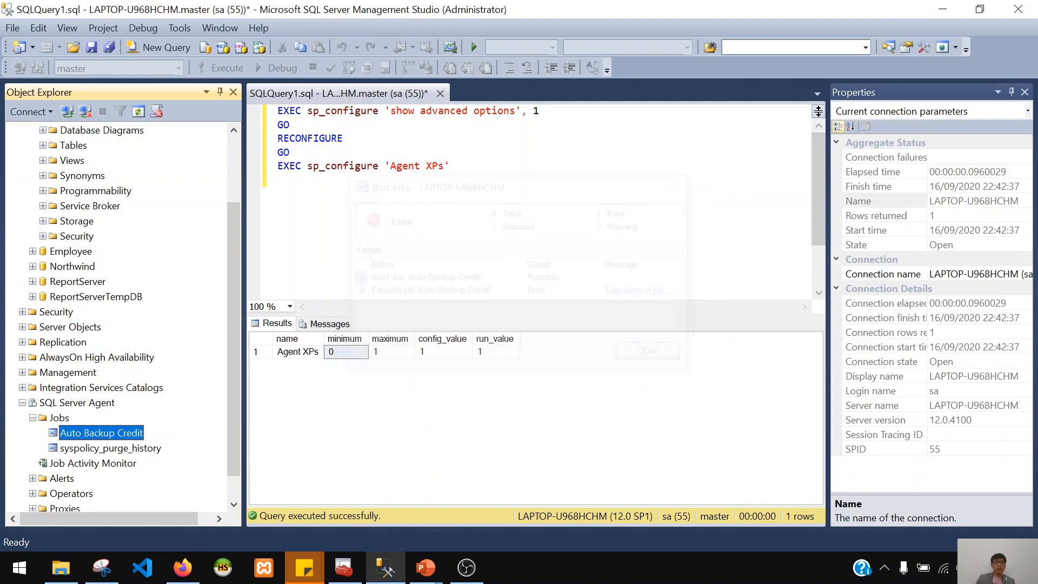
Open the Auto Backup Credit job history, examine the newest run's step message, and close the log
right_click(136, 432)
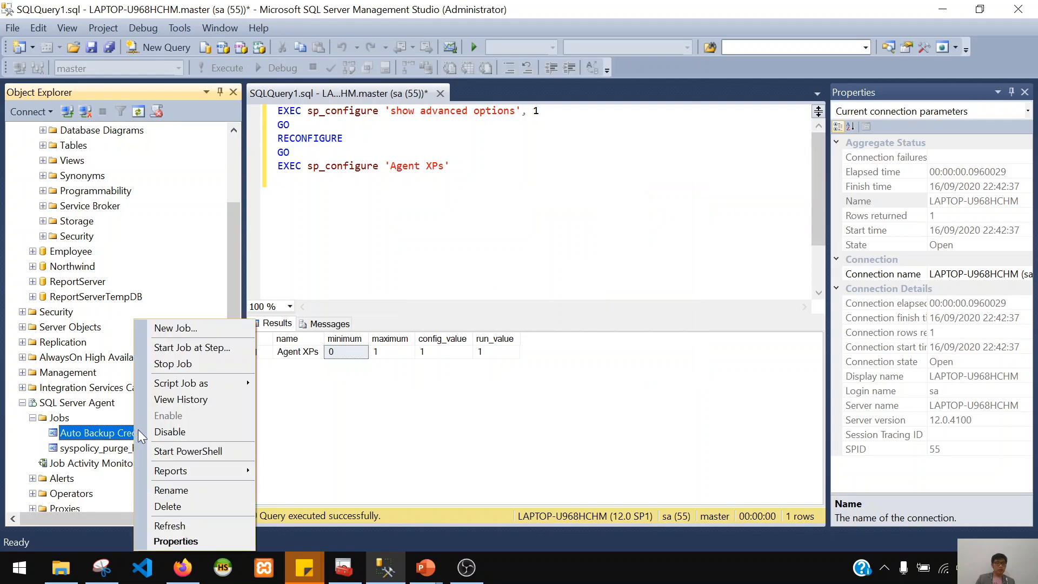
left_click(202, 400)
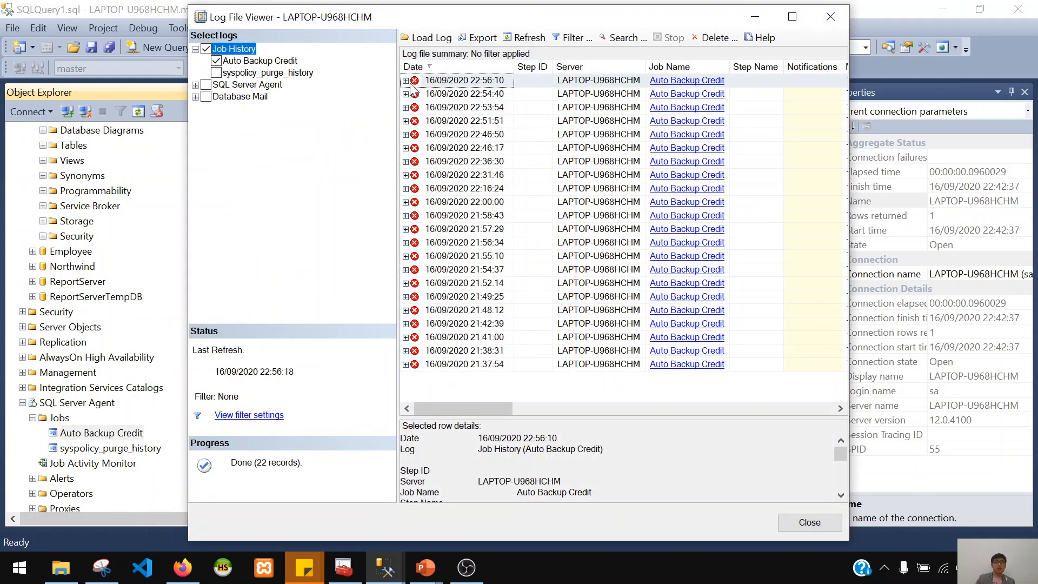
left_click(406, 80)
left_click(439, 96)
scroll(617, 462, "down", 5)
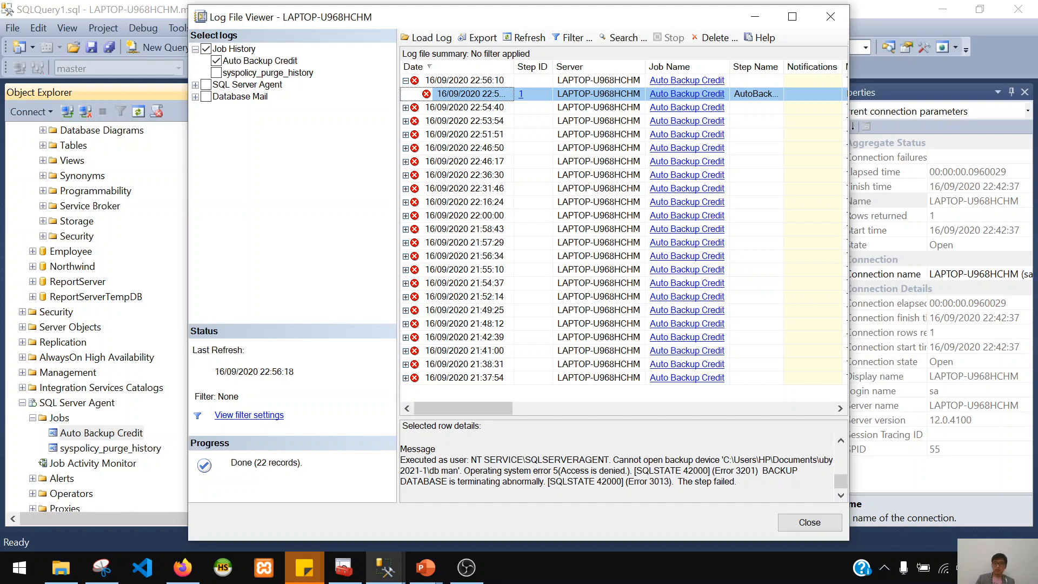
left_click(833, 524)
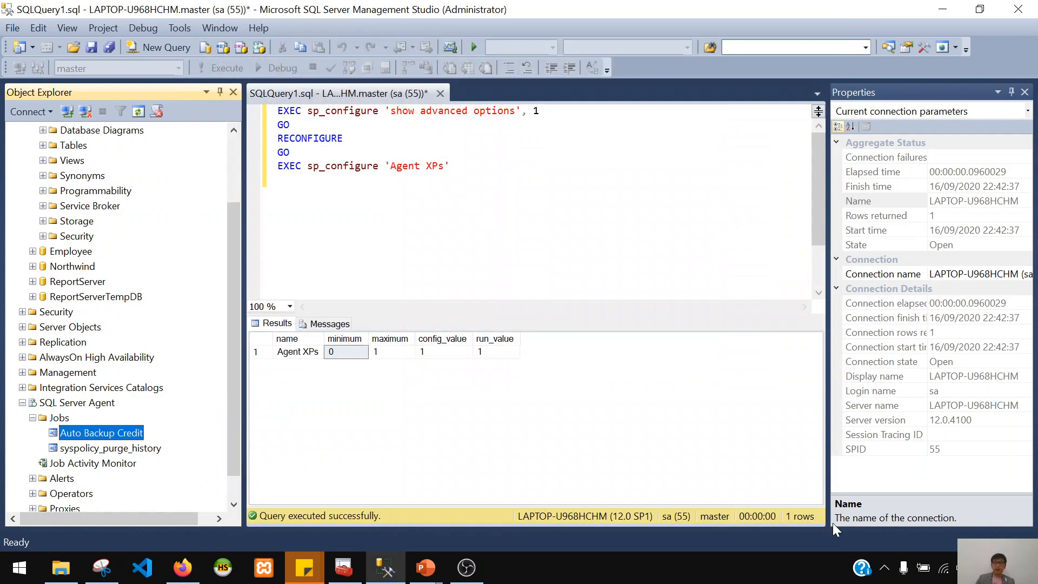
mouse_move(426, 567)
left_click(461, 512)
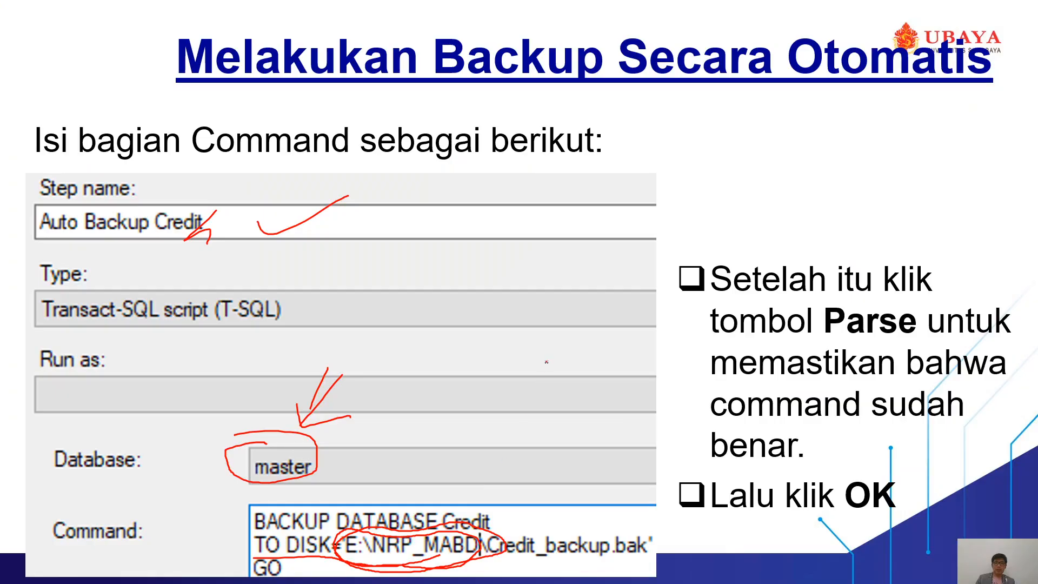
key("Right")
key("Right")
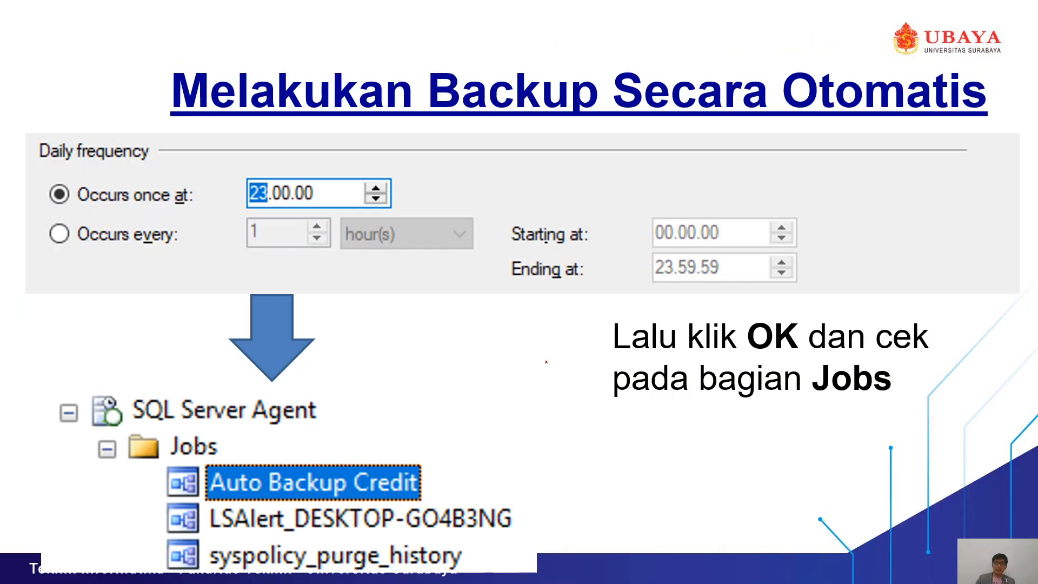
key("Right")
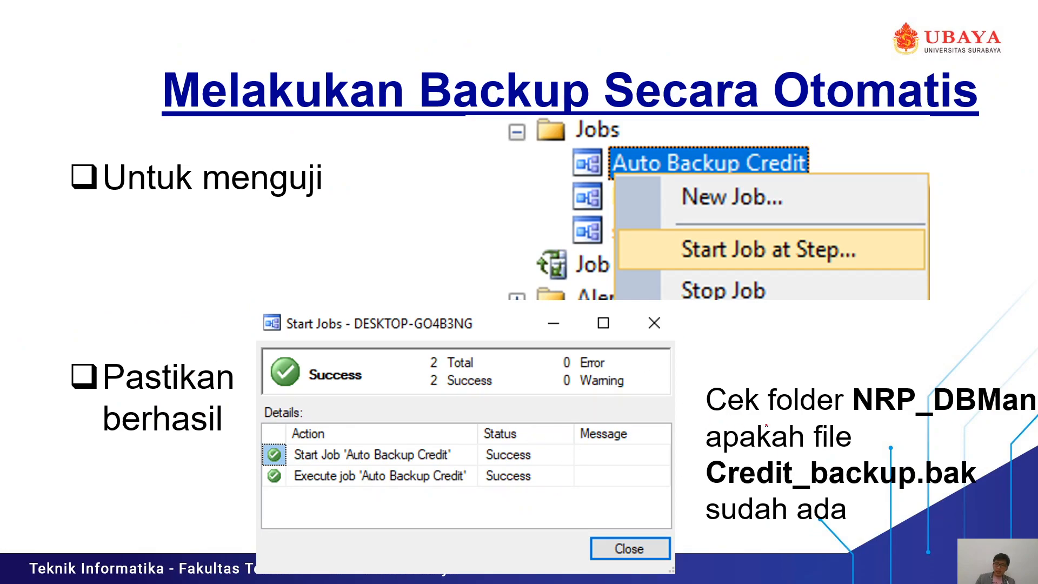
mouse_move(926, 413)
left_mouse_down()
mouse_move(887, 327)
mouse_move(862, 449)
left_mouse_up()
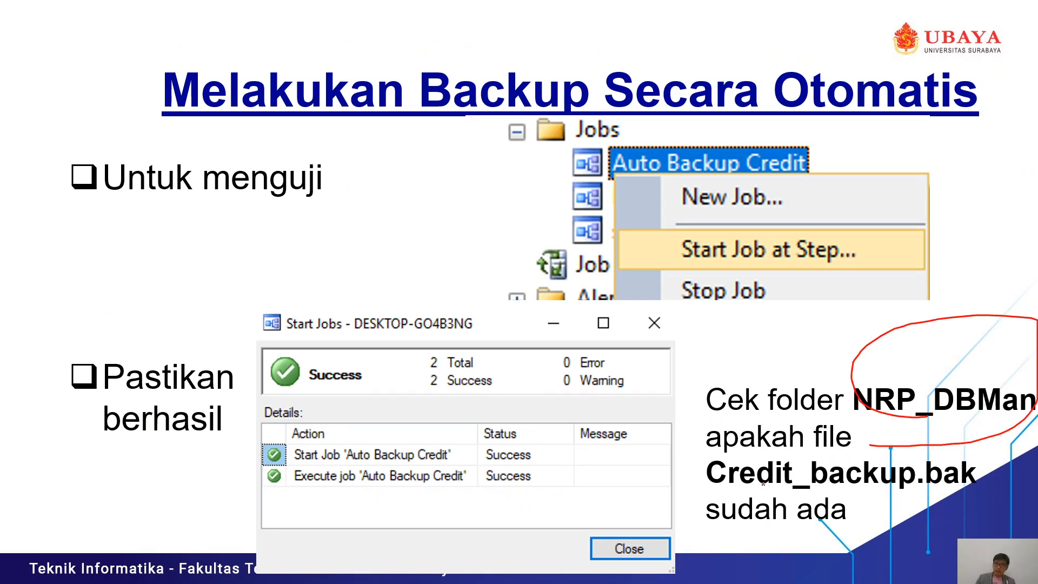
left_click_drag(706, 493, 763, 495)
left_click_drag(876, 487, 884, 485)
mouse_move(974, 483)
left_mouse_down()
mouse_move(959, 437)
mouse_move(960, 494)
mouse_move(978, 480)
left_mouse_up()
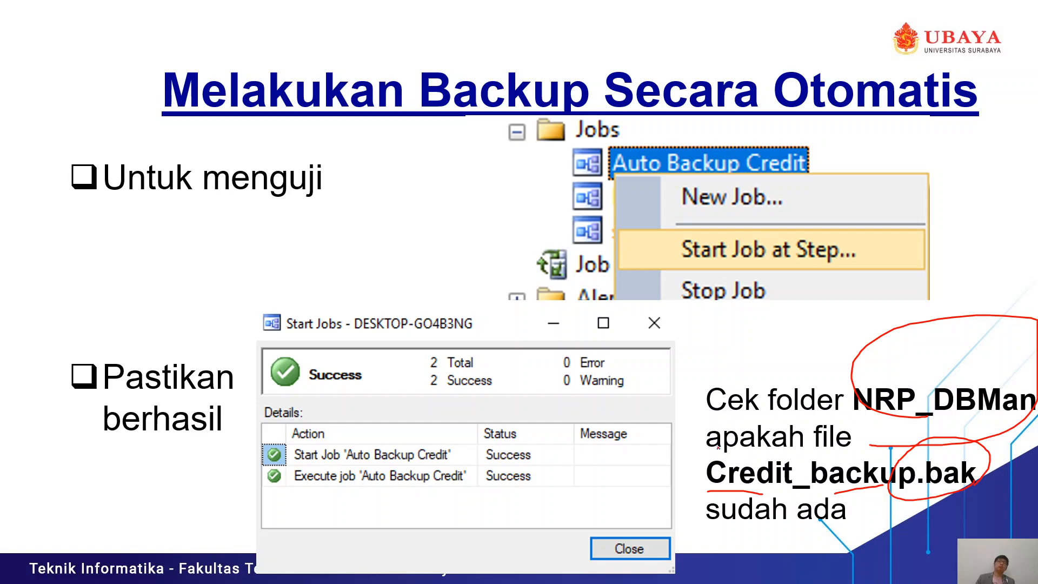
key("Right")
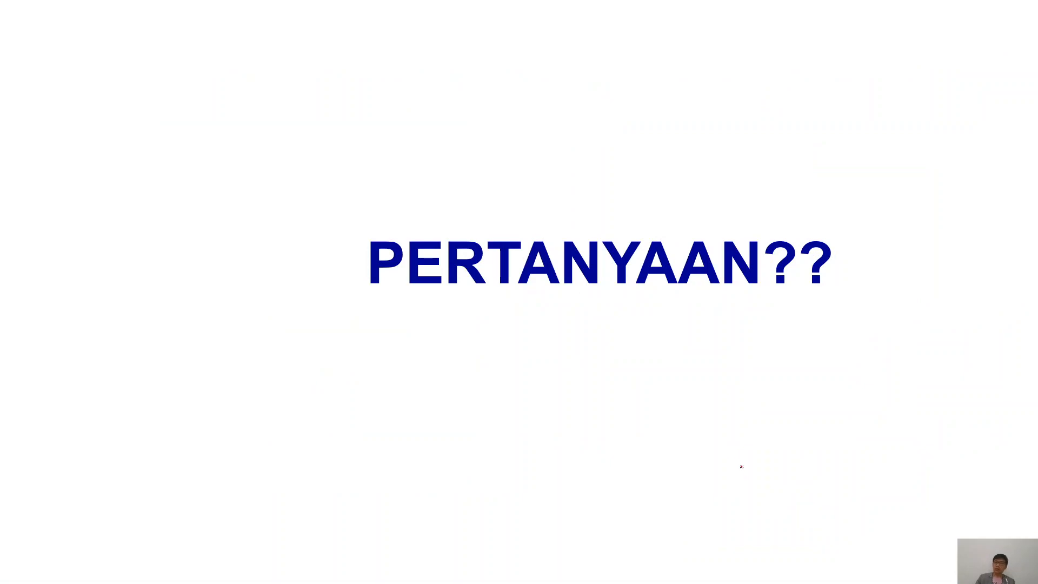